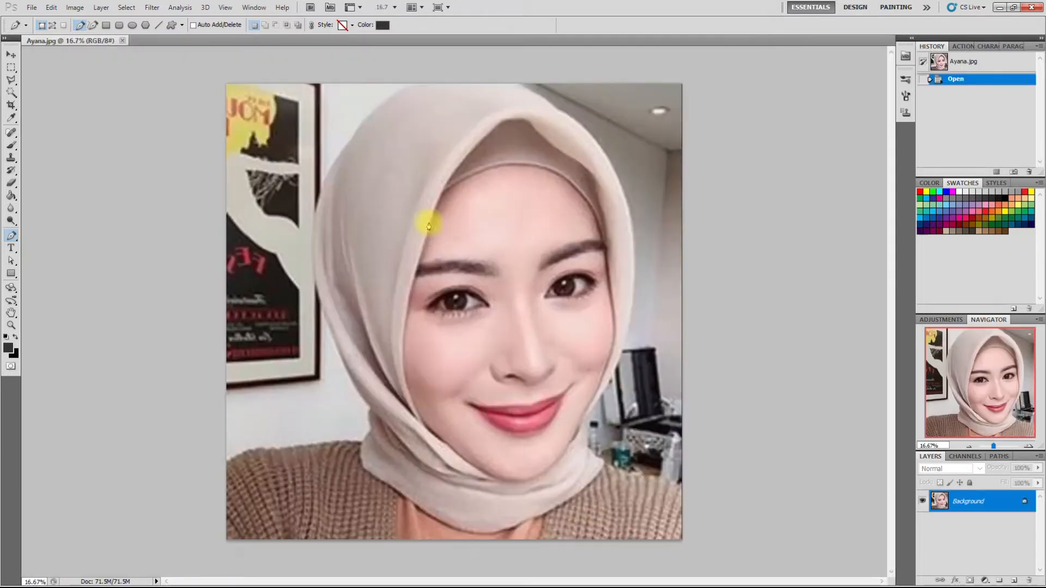
- Check the photo's pixel dimensions and resolution in the Image Size settings
click(76, 8)
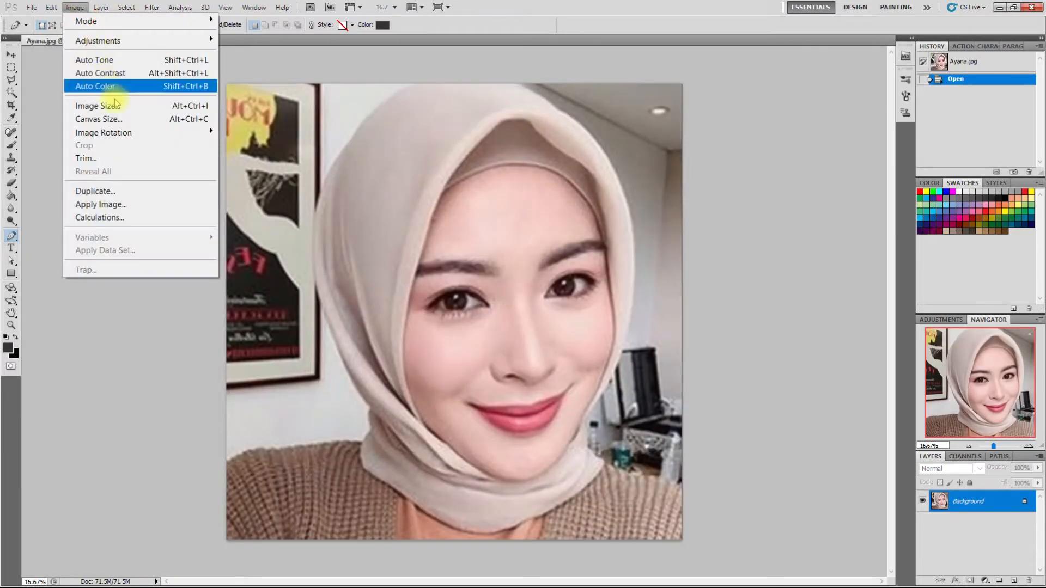
click(112, 103)
click(593, 189)
click(597, 210)
click(674, 175)
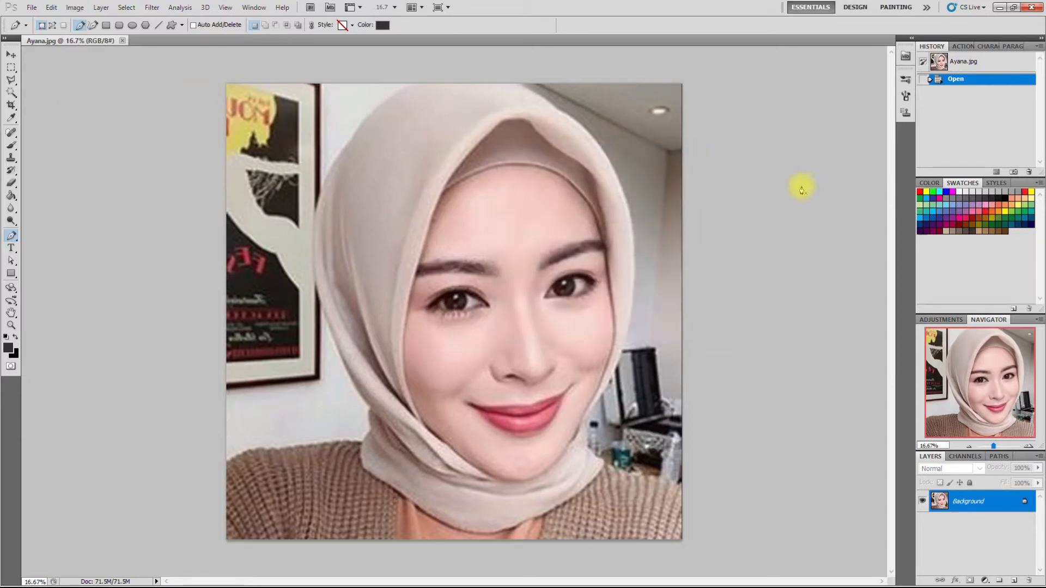
- Duplicate the Background layer, keeping the default copy name
right_click(971, 502)
click(972, 419)
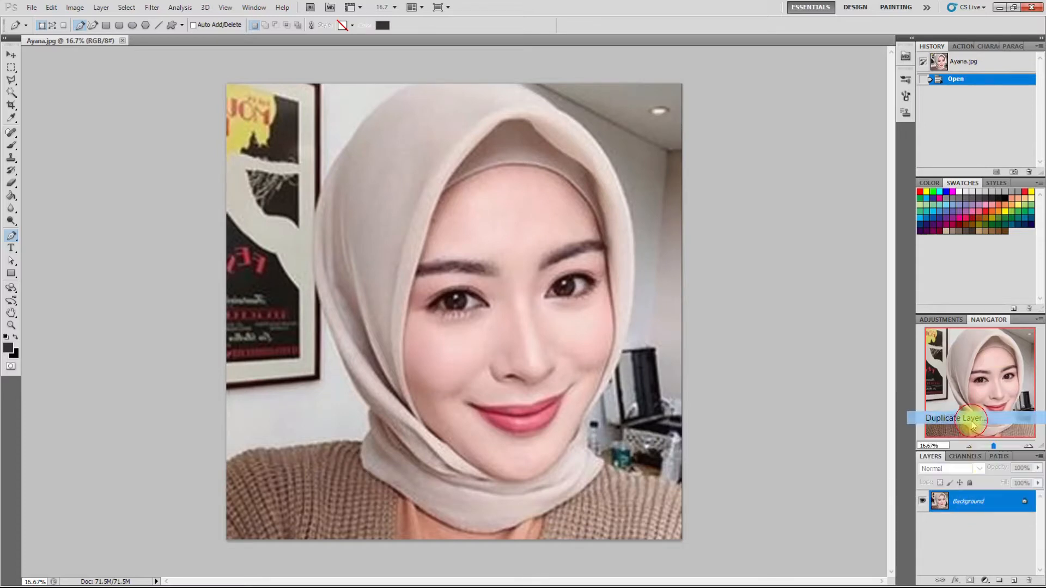
click(614, 175)
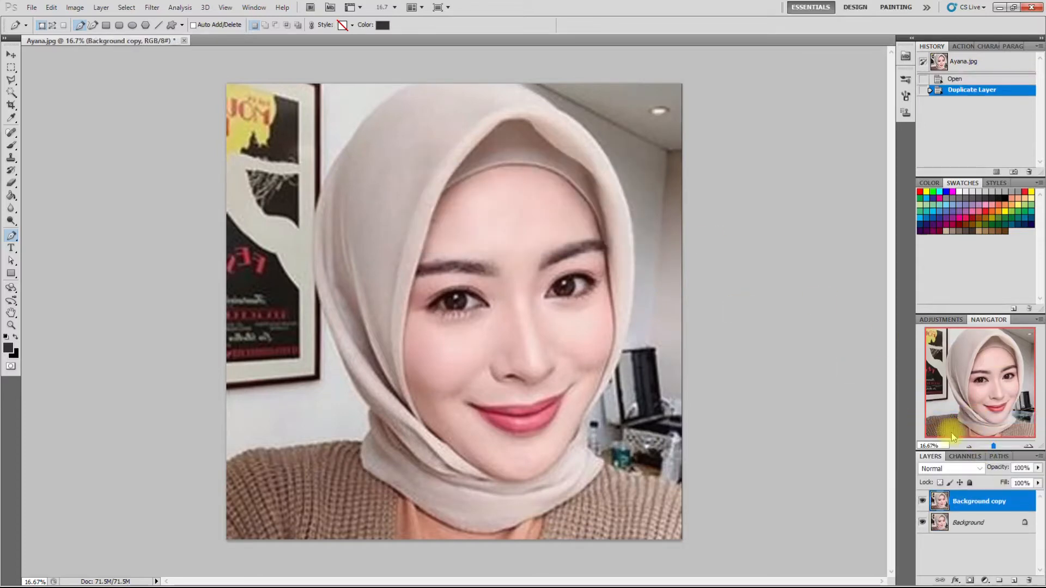
- Create a layer group named "line" directly above the Background layer
click(972, 523)
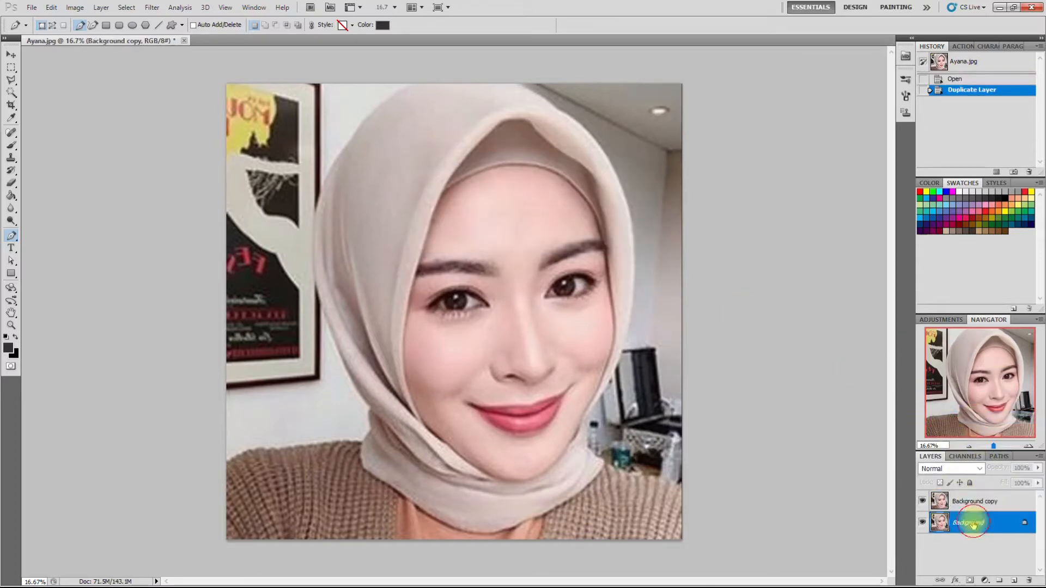
click(996, 579)
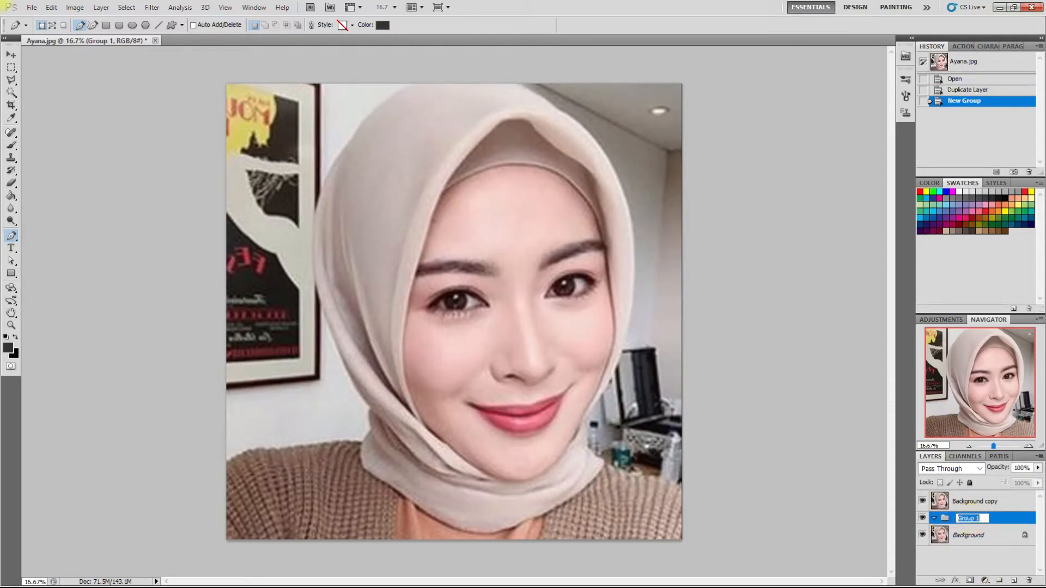
key(Return)
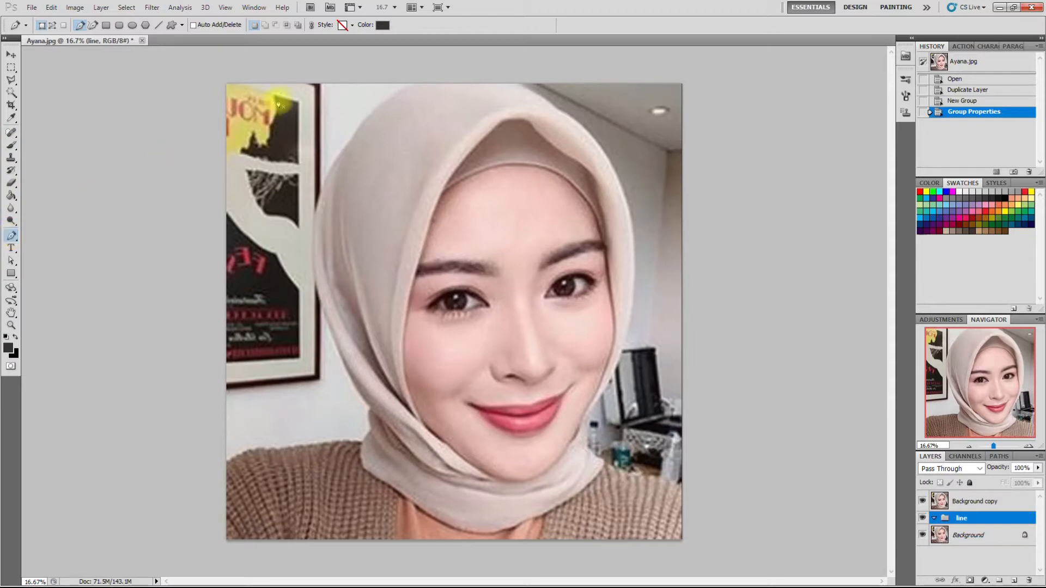
- Start a Pen shape at the photo's top edge and trace the hijab's left outer edge down to the neck fold
scroll(415, 84, up, 5)
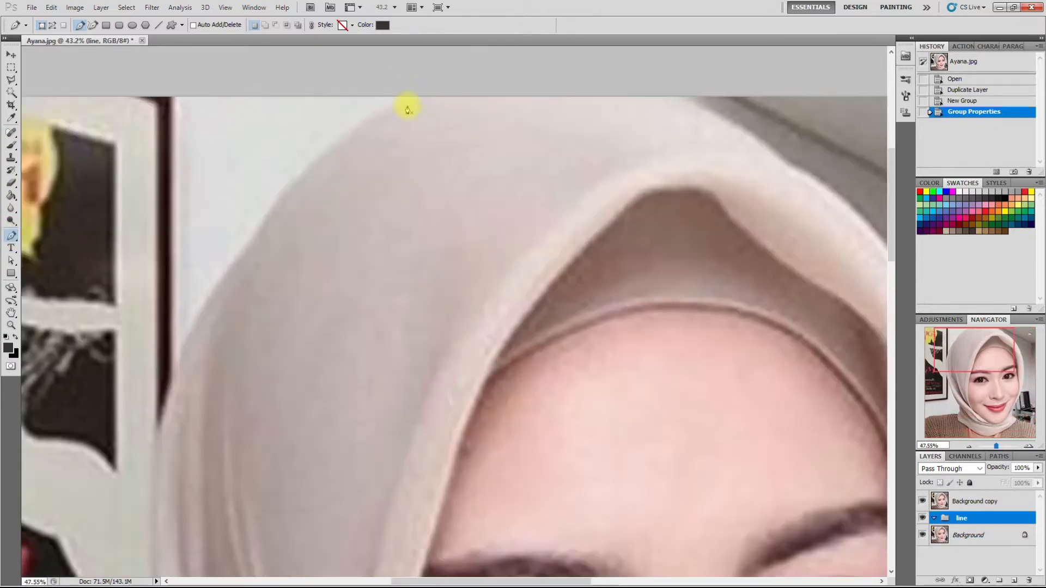
scroll(407, 109, up, 1)
click(420, 91)
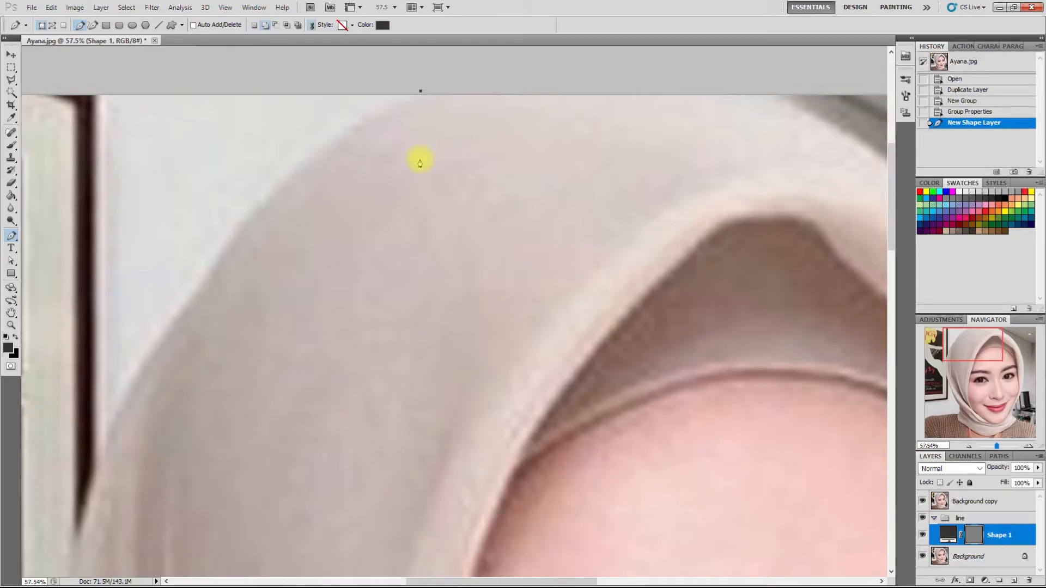
scroll(420, 163, down, 3)
scroll(268, 364, up, 1)
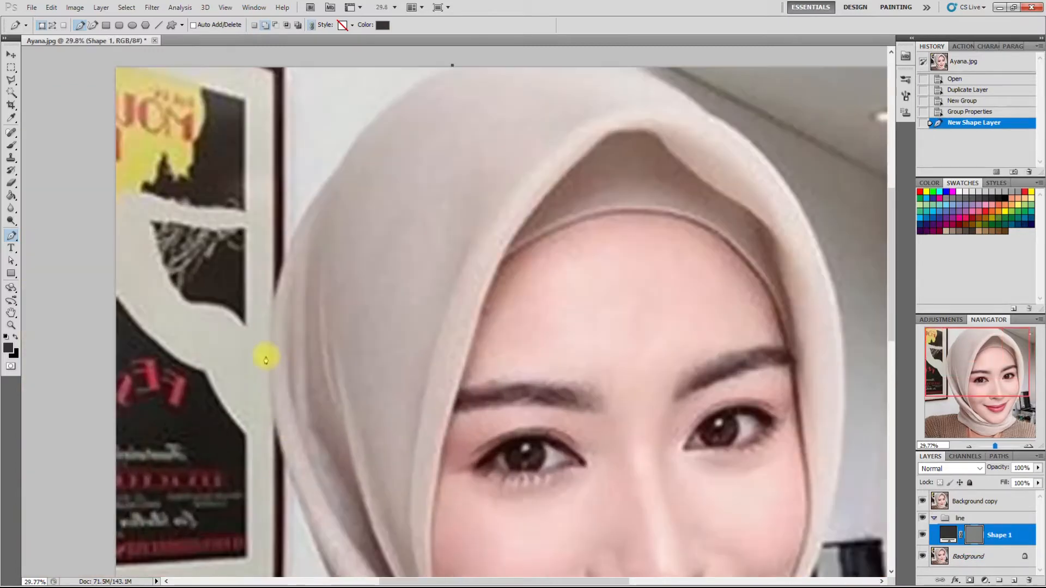
drag(274, 346, 282, 508)
scroll(324, 359, up, 1)
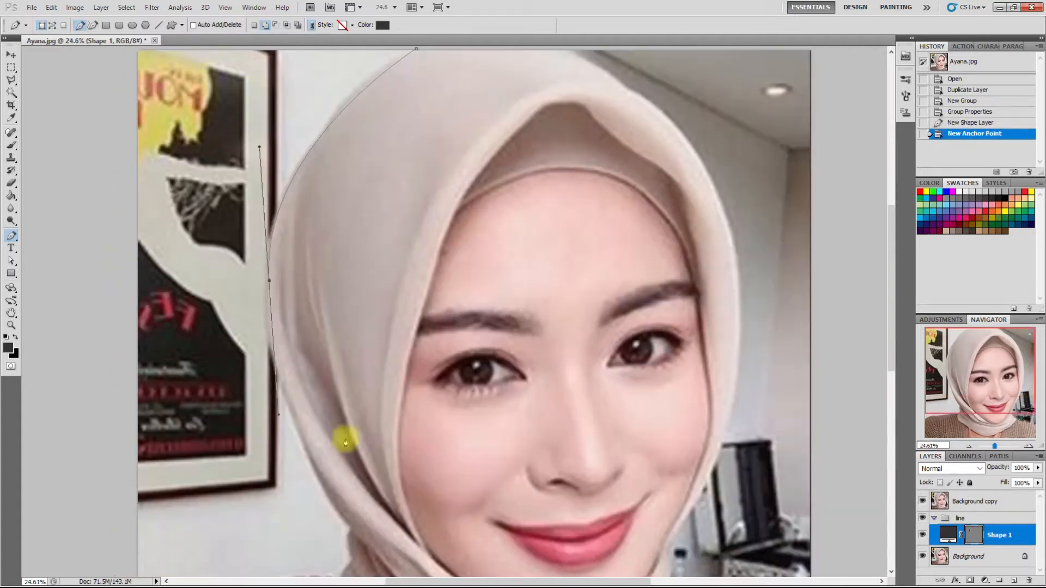
scroll(272, 327, down, 2)
scroll(381, 548, up, 3)
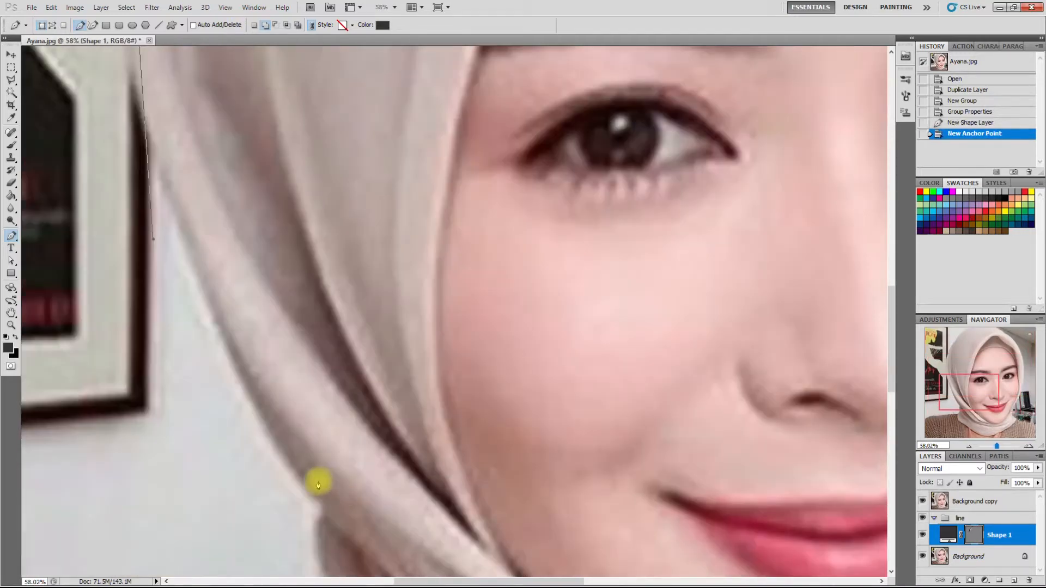
click(390, 564)
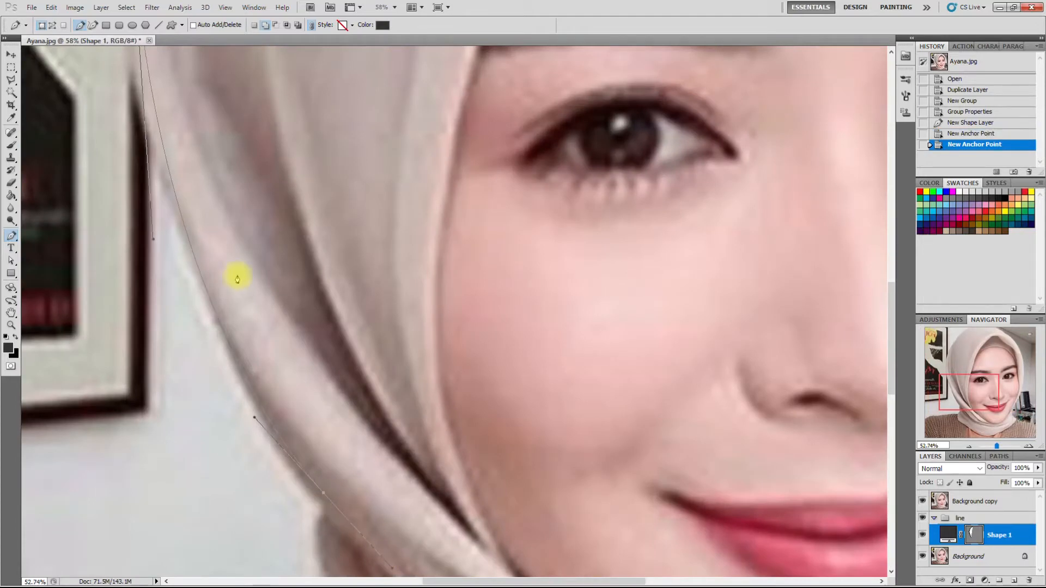
- Extend the path along the hijab's lower face wrap toward the chin, and trace back up to the neck fold
scroll(238, 275, down, 3)
scroll(385, 571, left, 2)
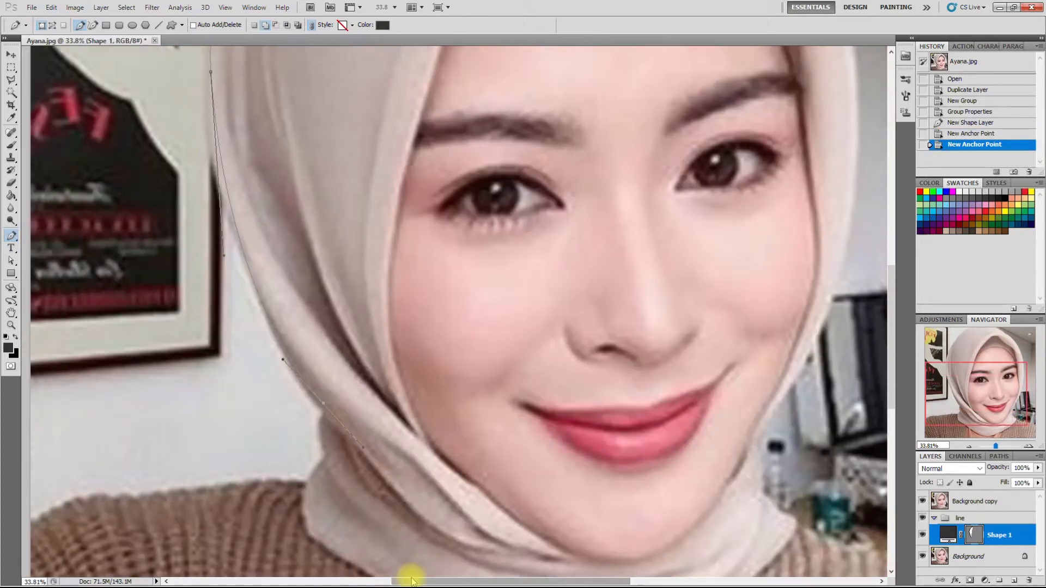
scroll(450, 555, up, 4)
click(434, 500)
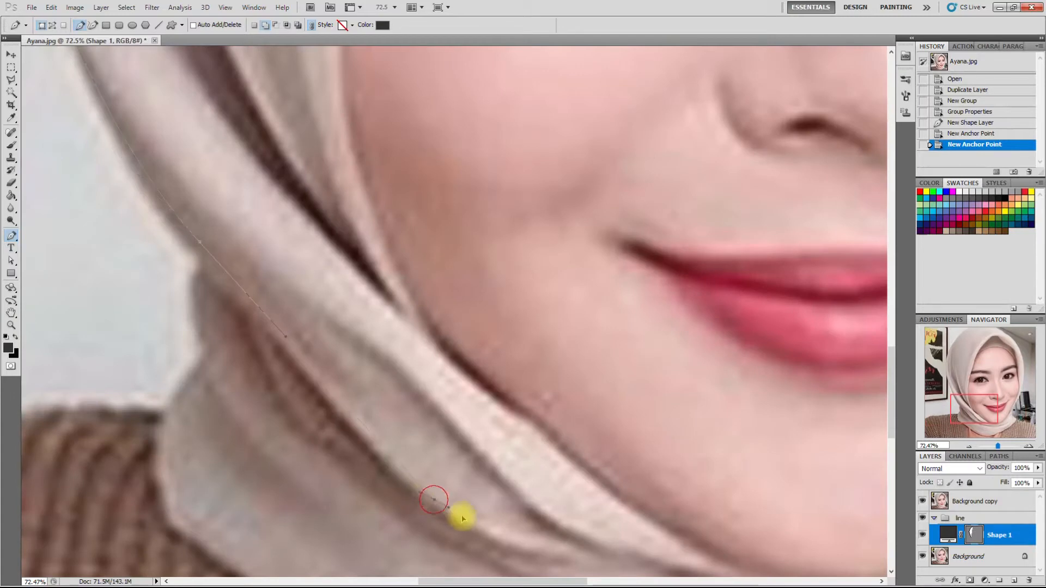
click(564, 561)
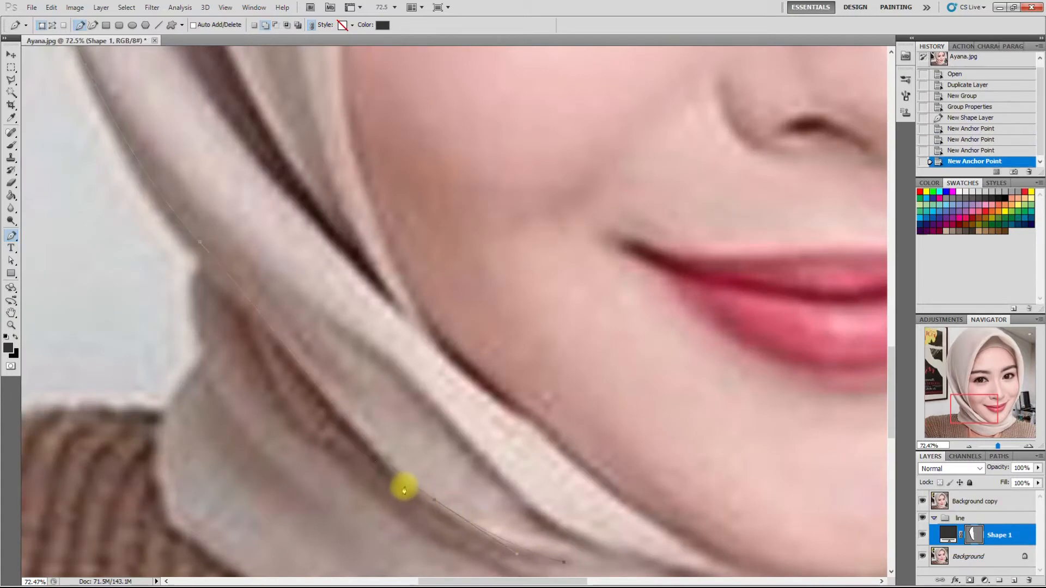
click(328, 430)
click(268, 341)
click(226, 282)
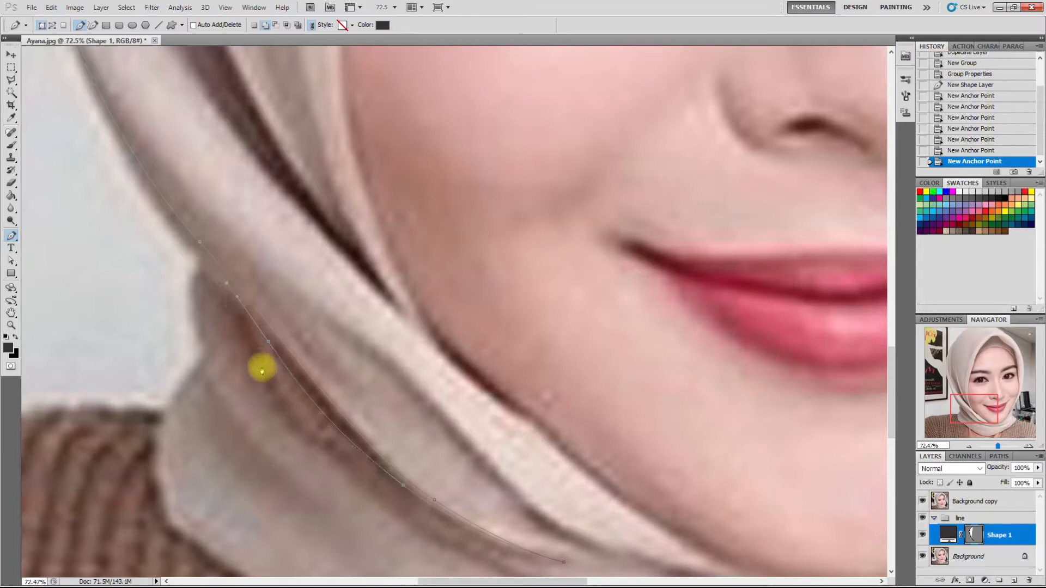
- Trace the shadowed fold below the face wrap down toward the chin and return along it as a thin line
click(291, 418)
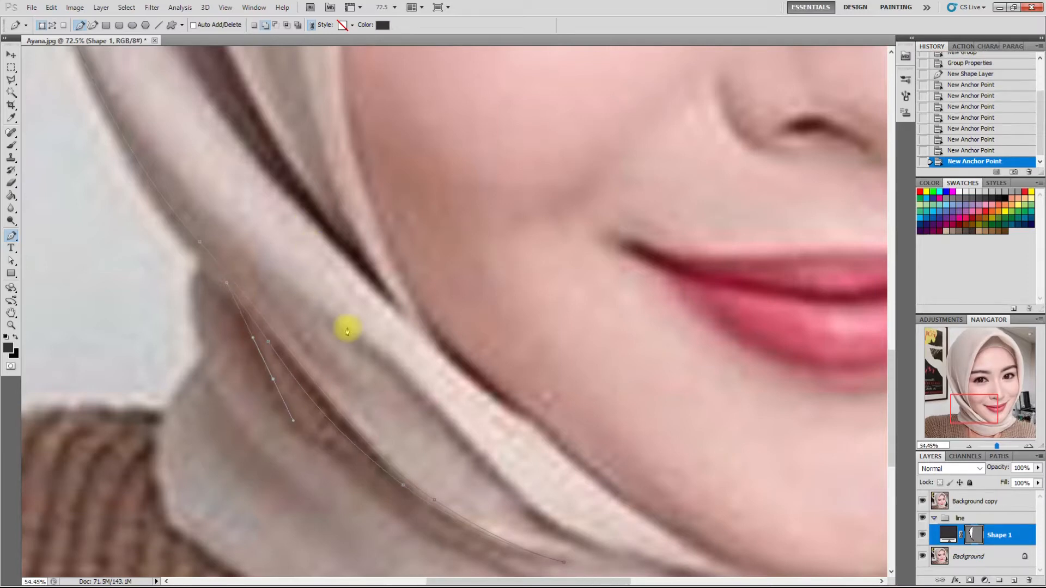
scroll(346, 326, up, 3)
click(370, 375)
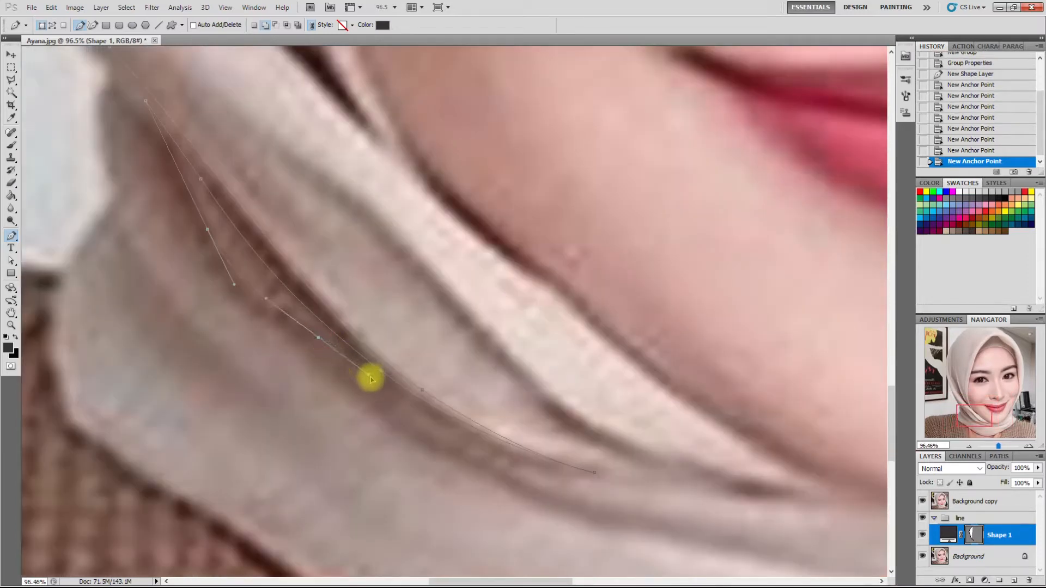
drag(439, 442, 490, 474)
click(577, 507)
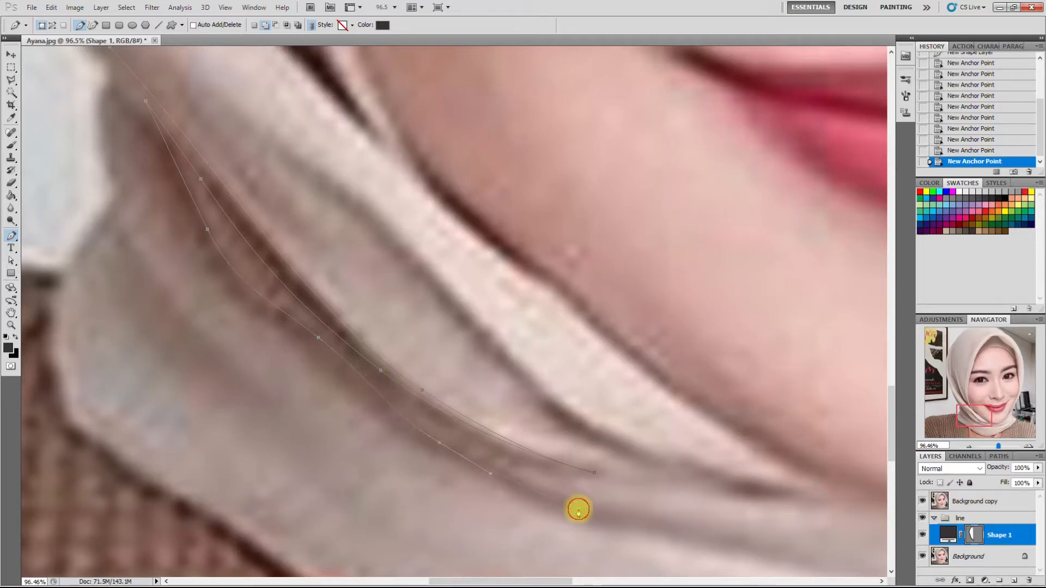
drag(296, 331, 264, 312)
drag(200, 244, 153, 130)
- Trace the neck scarf's left outer edge down to the sweater and along its lower-left hem to the neck skin
scroll(196, 188, down, 1)
scroll(113, 95, up, 1)
click(149, 121)
drag(146, 192, 127, 266)
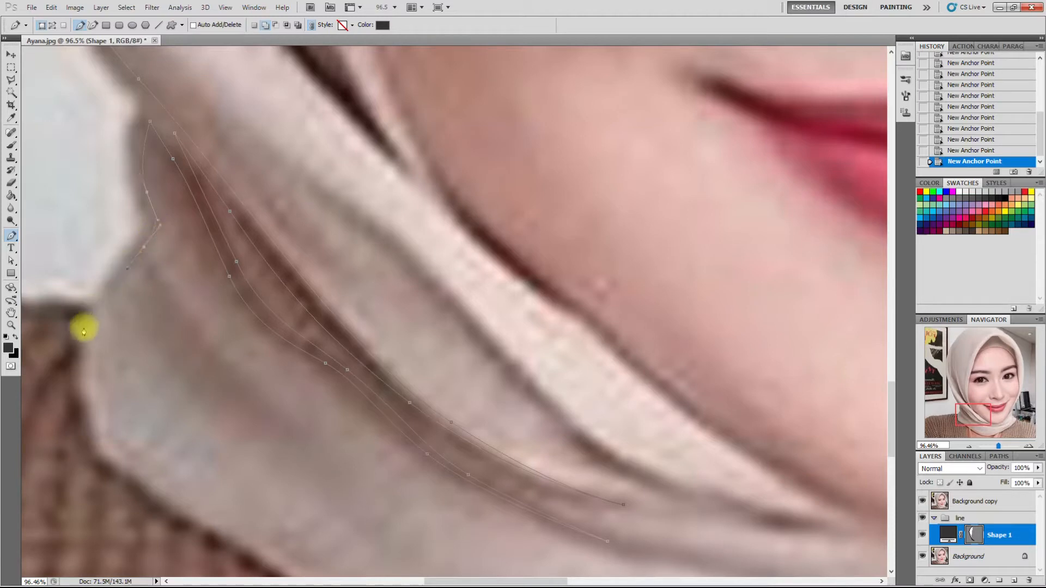
scroll(92, 321, down, 2)
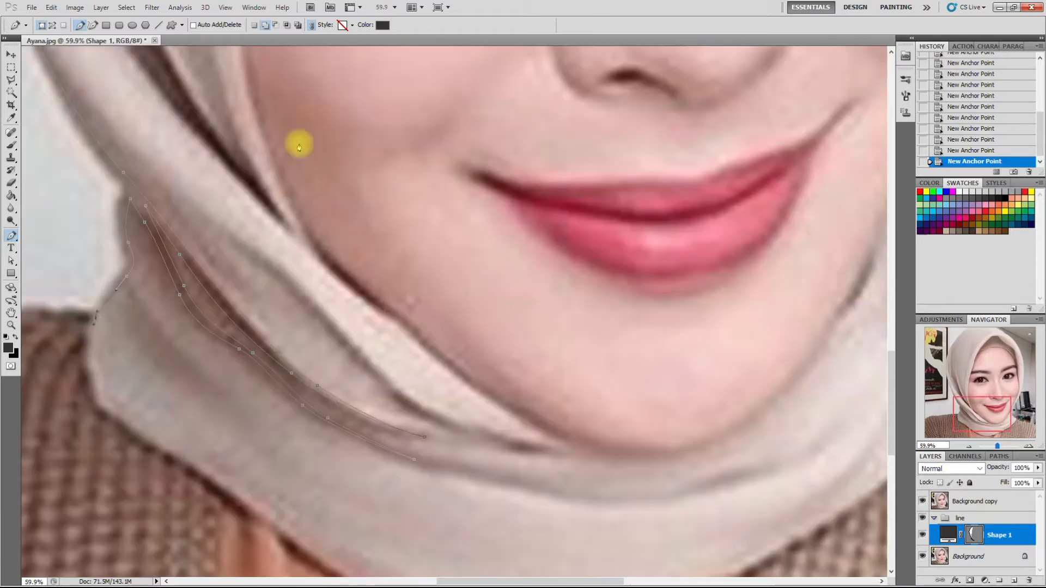
scroll(182, 345, down, 3)
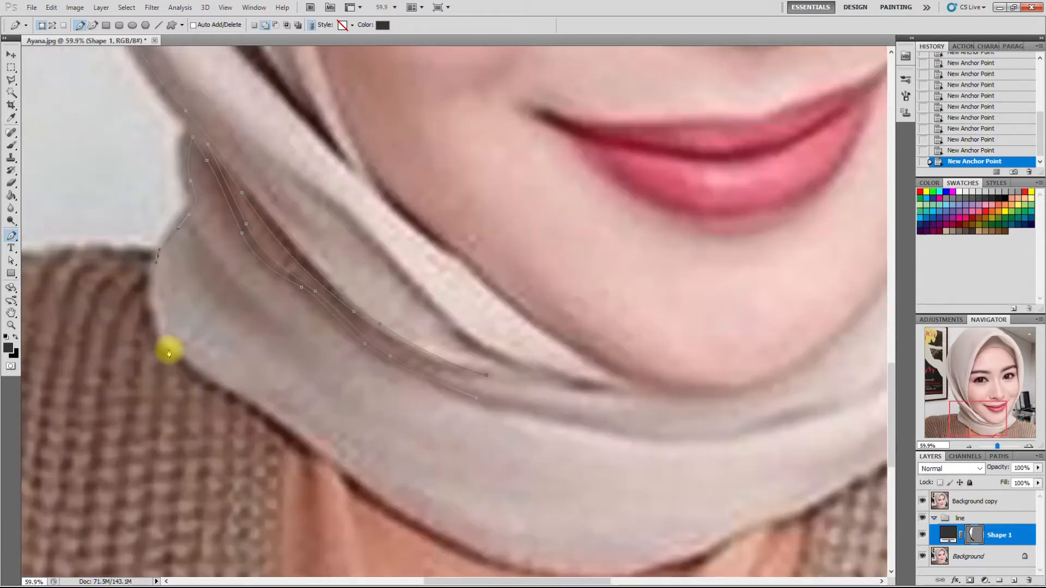
click(190, 365)
click(272, 410)
click(337, 460)
- Continue the path along the scarf's bottom hem, under the chin and up to its right corner on the shoulder
scroll(390, 467, down, 2)
scroll(539, 532, up, 3)
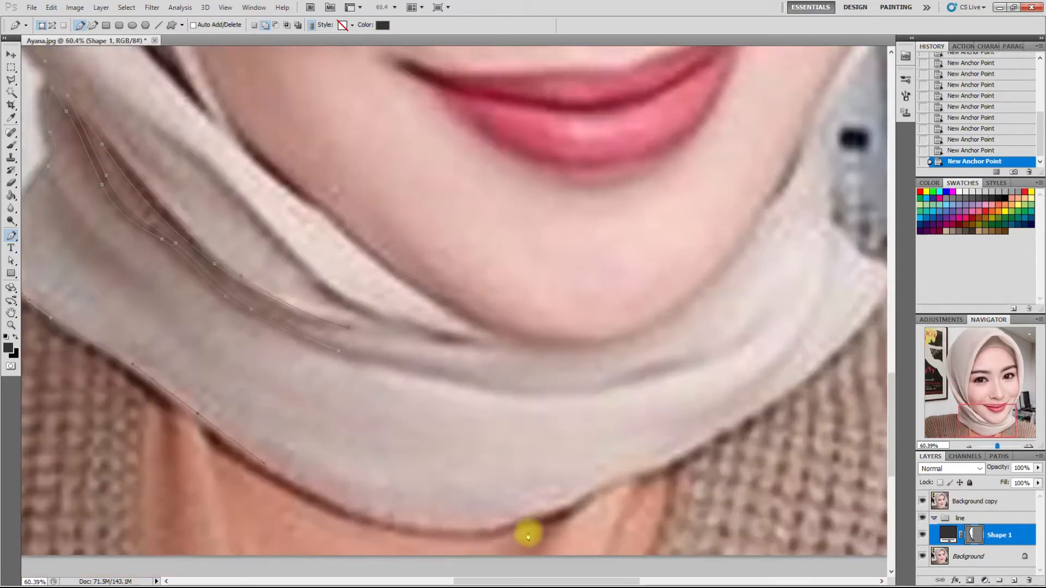
drag(433, 528, 549, 530)
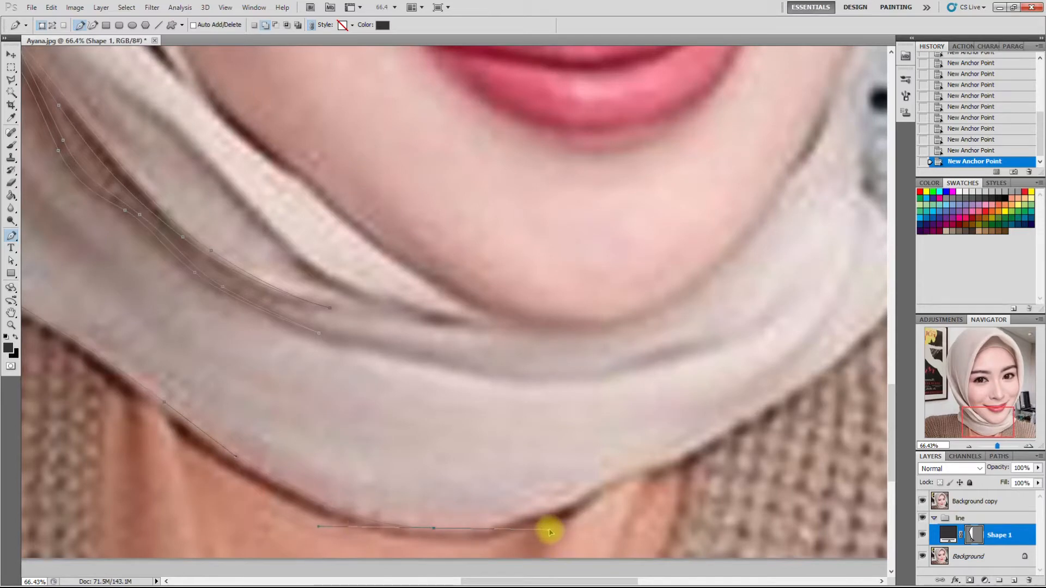
scroll(422, 513, down, 3)
scroll(701, 443, up, 2)
drag(596, 450, 659, 414)
scroll(726, 322, up, 2)
click(717, 342)
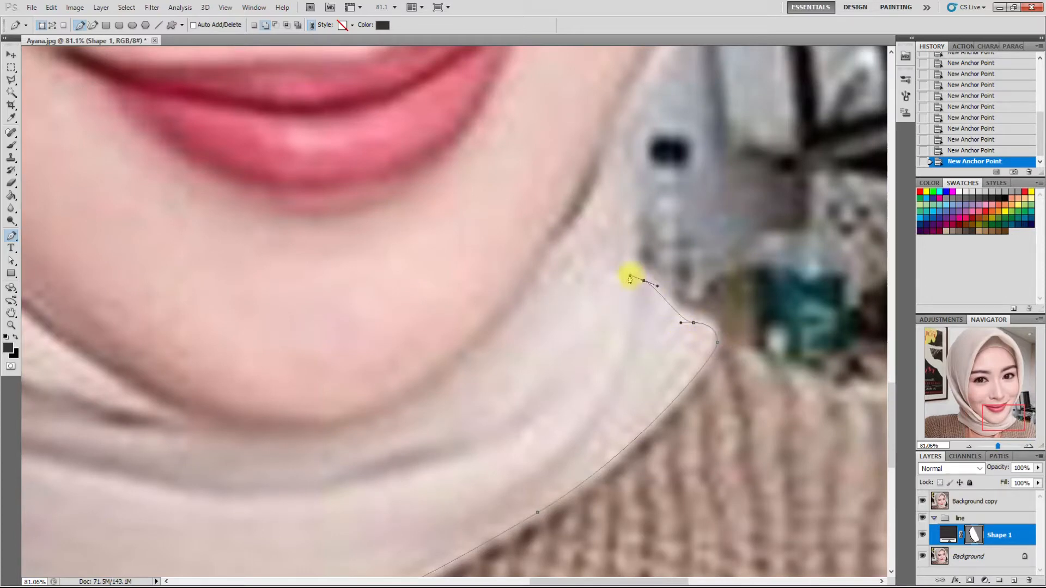
- Trace from the scarf's right corner up beside the jaw and along the hijab's right edge to eye level
scroll(618, 408, down, 2)
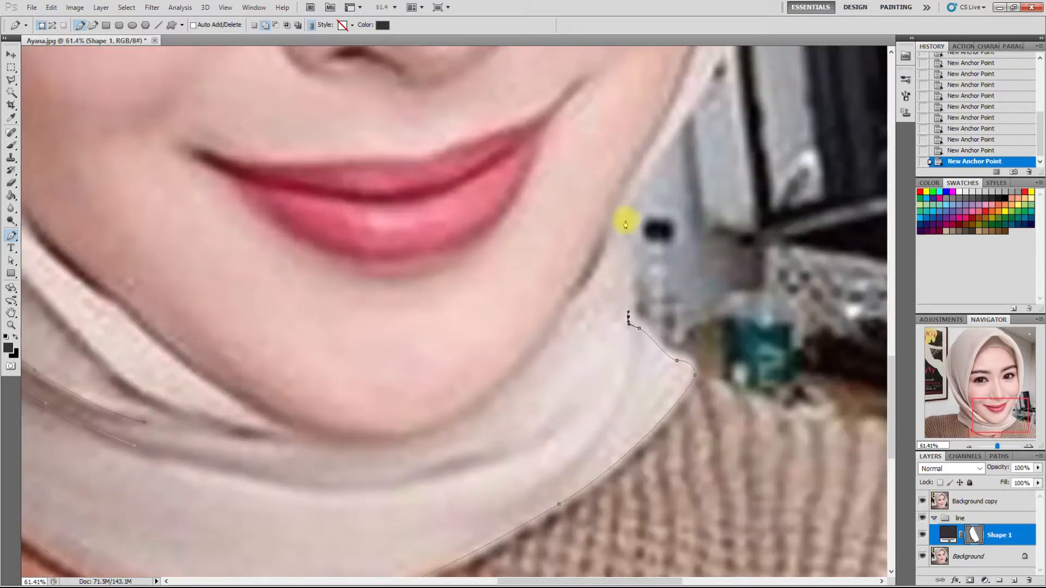
drag(624, 218, 627, 215)
scroll(567, 404, down, 5)
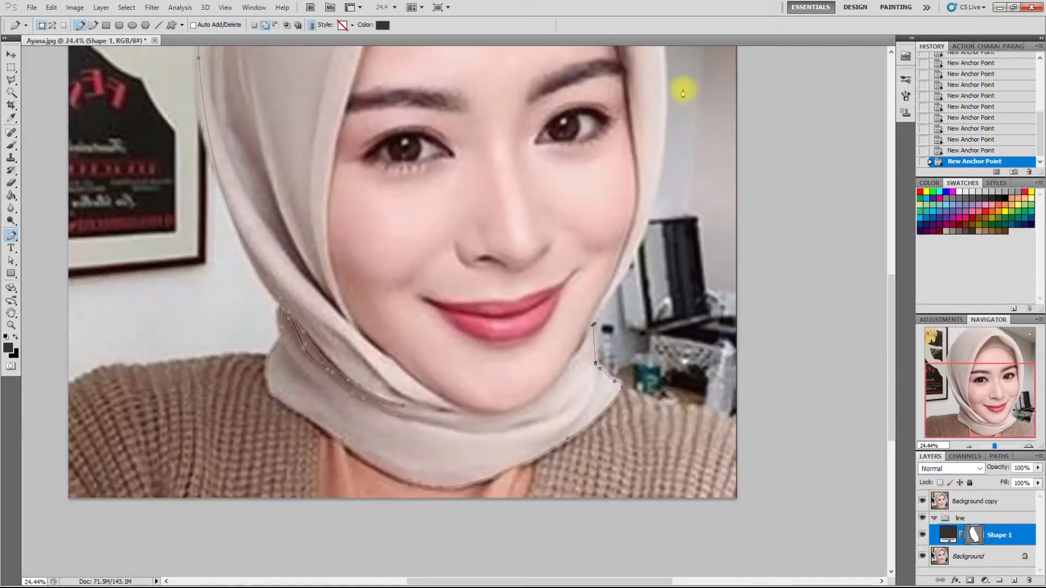
scroll(681, 91, up, 2)
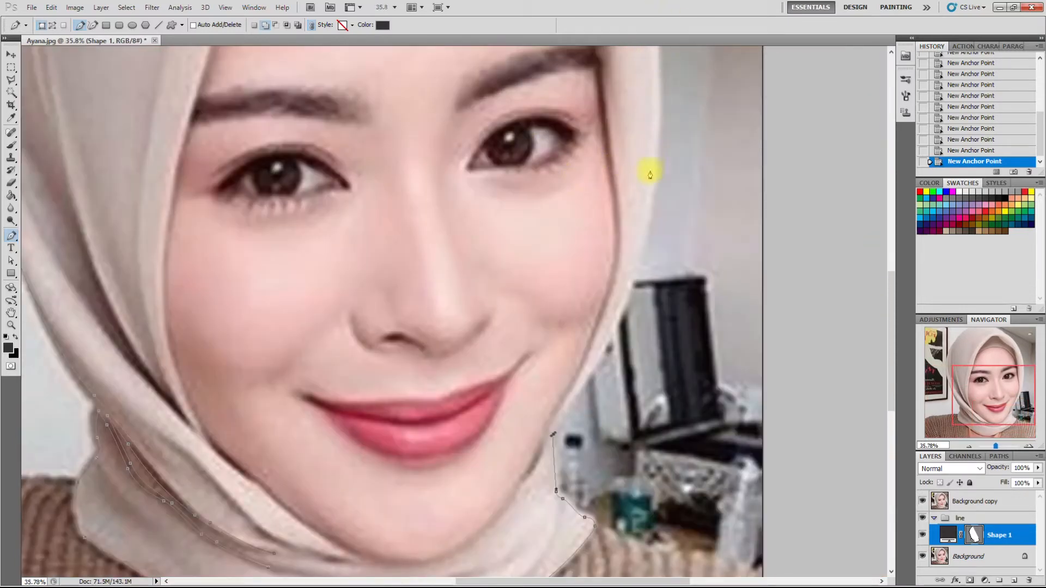
drag(655, 177, 667, 52)
- Continue the path along the hijab's upper-right curve up to just beyond the photo's top edge
scroll(672, 214, down, 5)
scroll(666, 78, up, 4)
scroll(665, 75, up, 3)
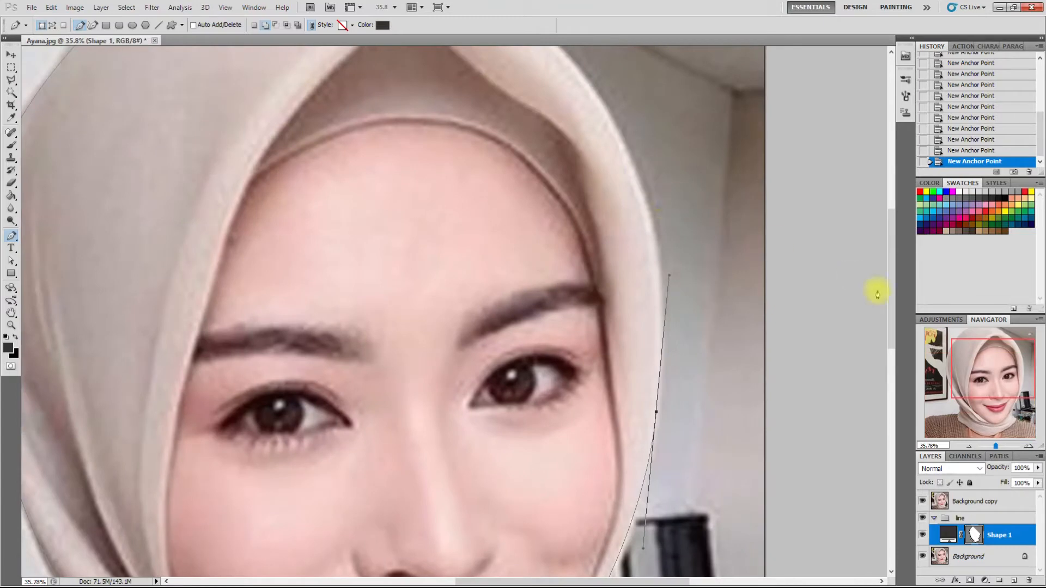
drag(973, 368, 959, 363)
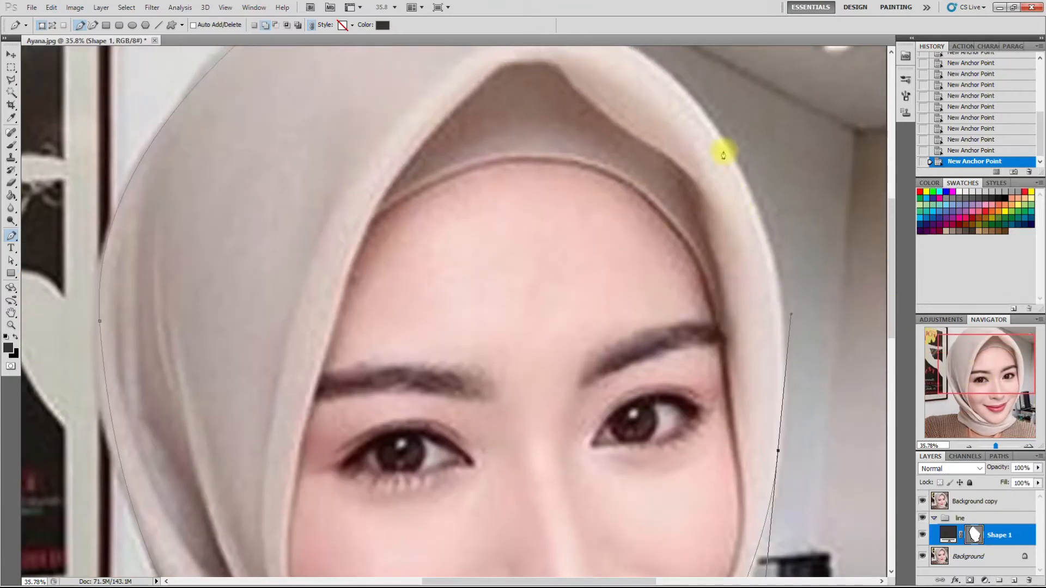
drag(721, 144, 679, 77)
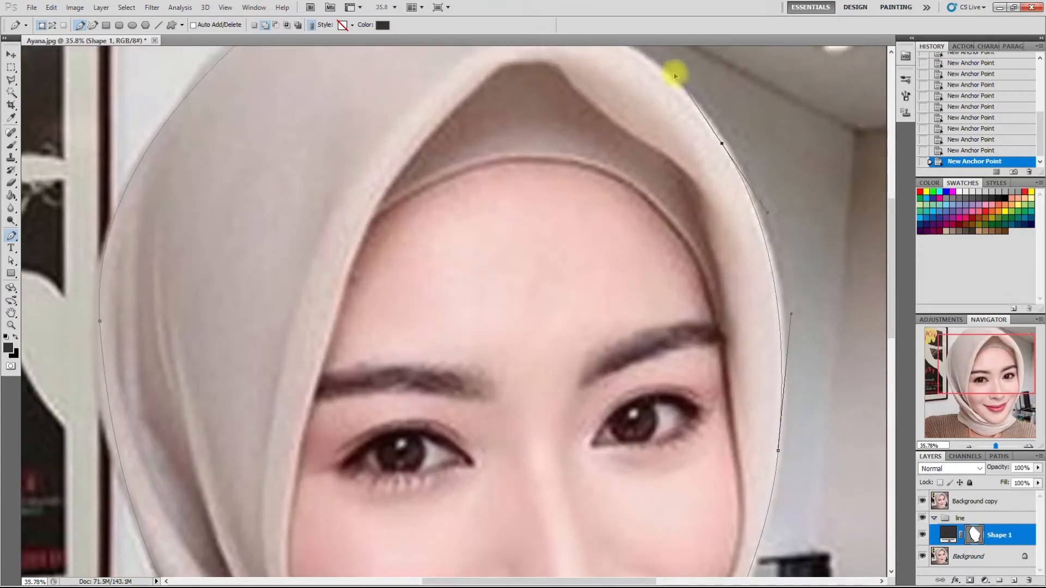
drag(842, 199, 864, 245)
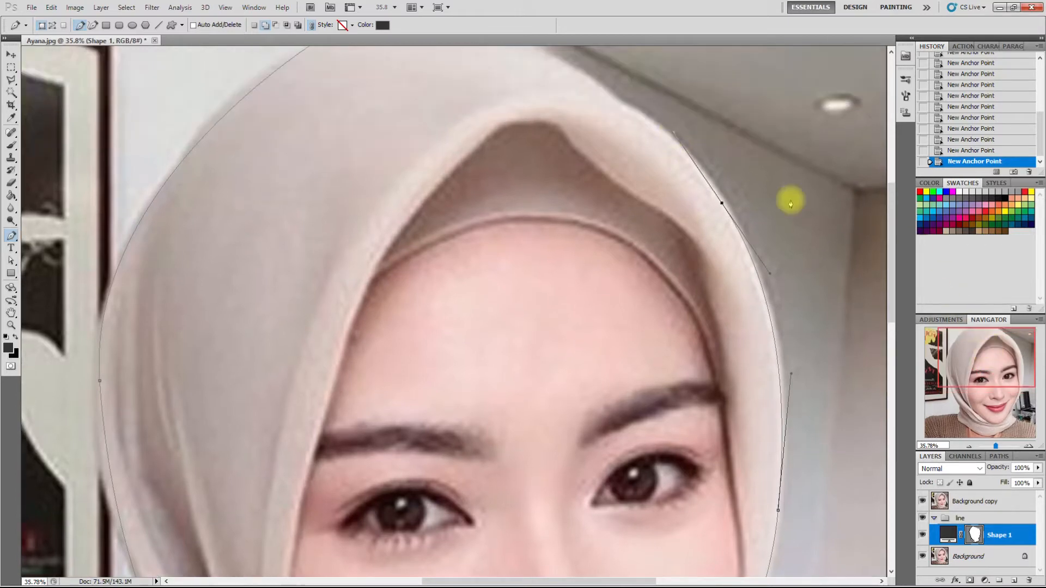
drag(702, 145, 718, 208)
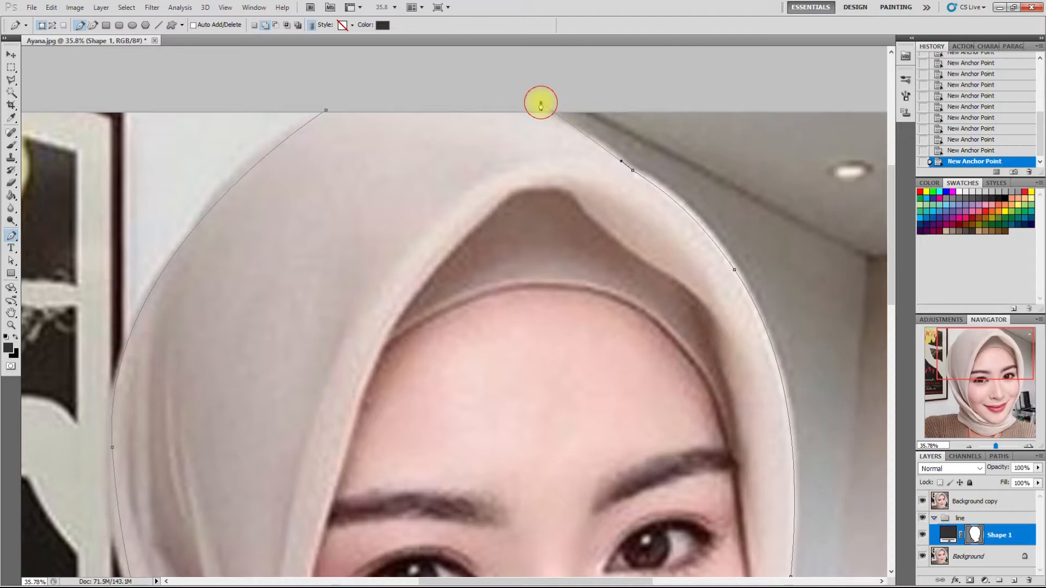
scroll(632, 172, up, 2)
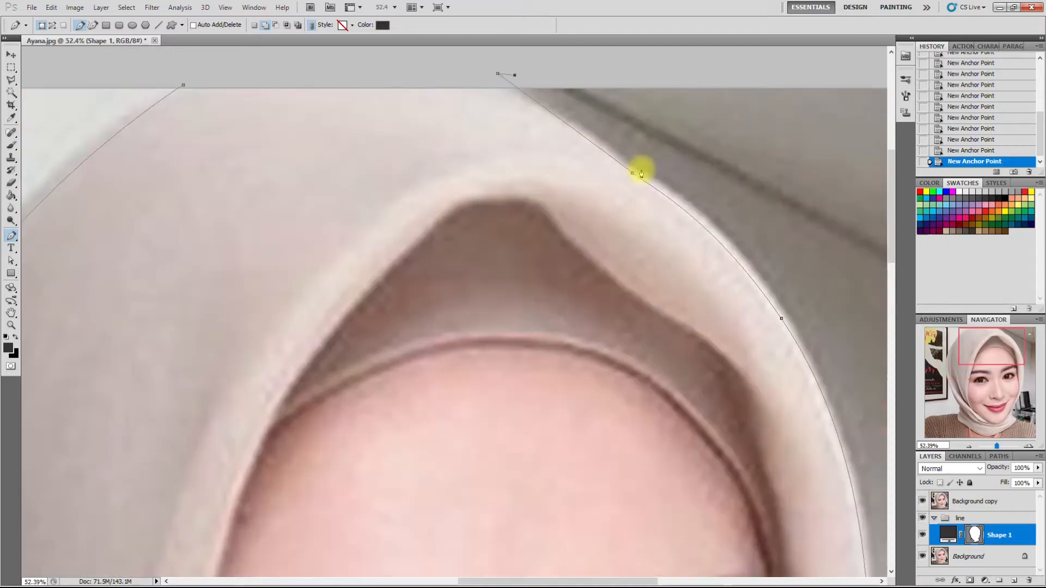
- Trace the outer side of the line back down the hijab's right edge, from the upper curve to beside the cheek
scroll(556, 65, down, 3)
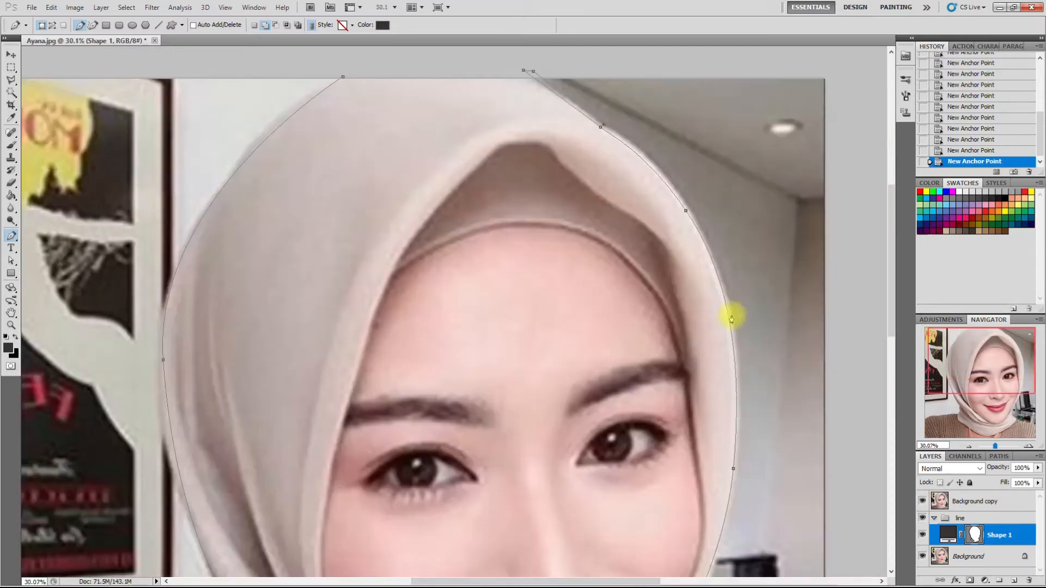
scroll(722, 279, up, 2)
drag(721, 267, 764, 403)
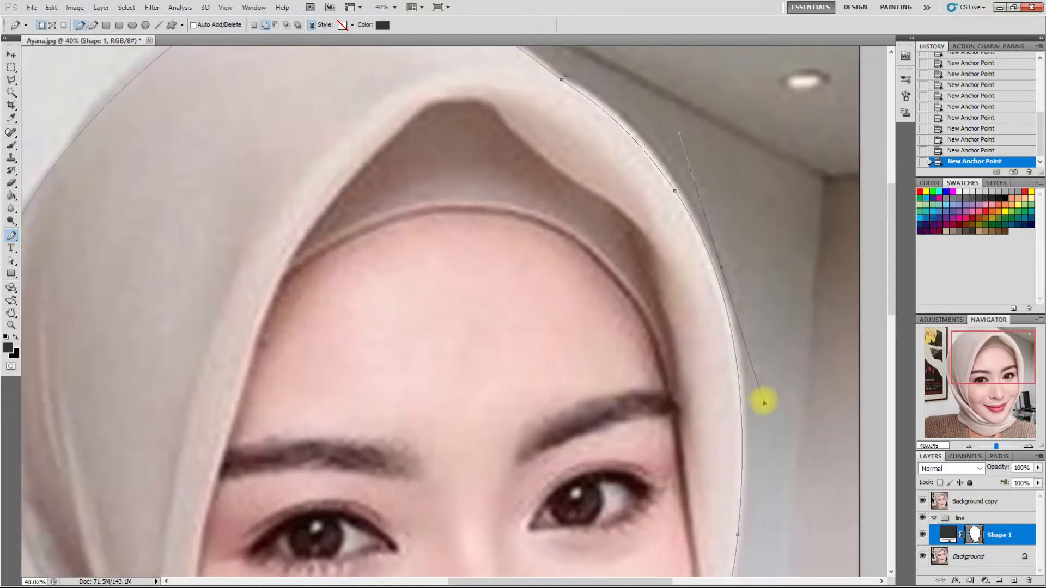
scroll(764, 390, down, 3)
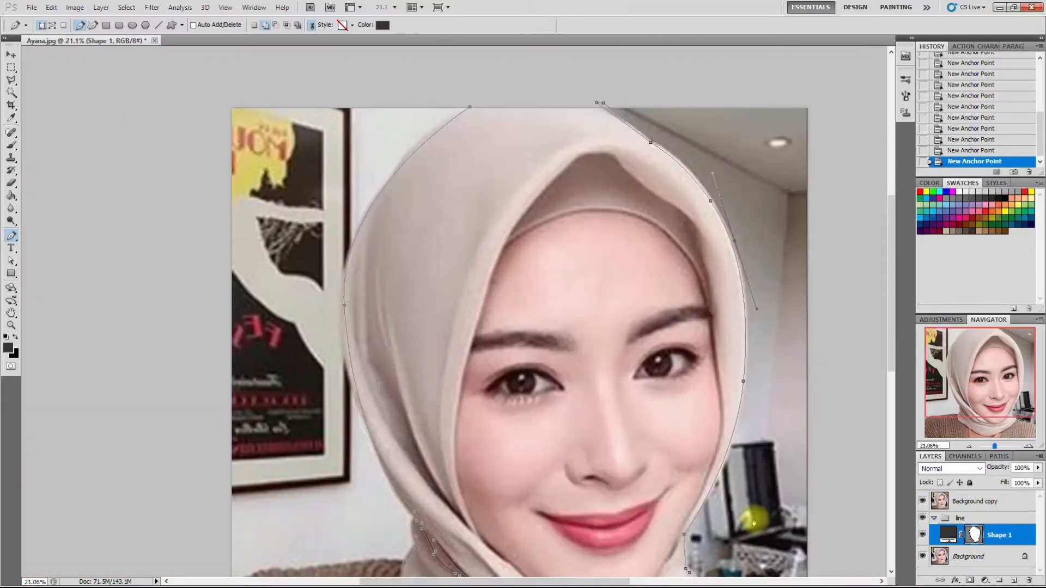
scroll(735, 420, up, 4)
drag(722, 338, 695, 447)
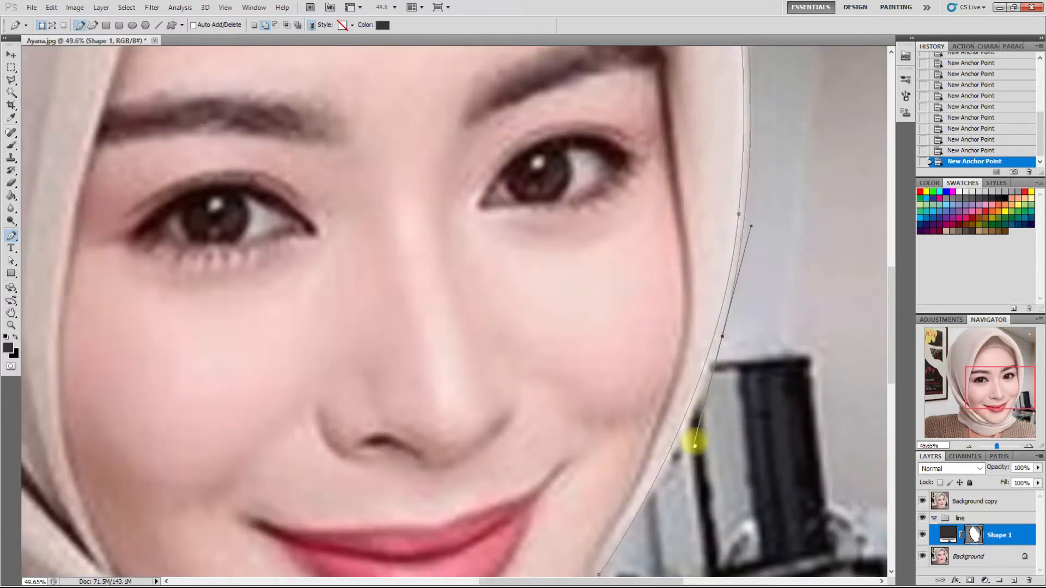
- Extend the outer line to the jaw notch, adjust its anchor points there, and preview the shape without the Background copy layer
scroll(695, 445, down, 4)
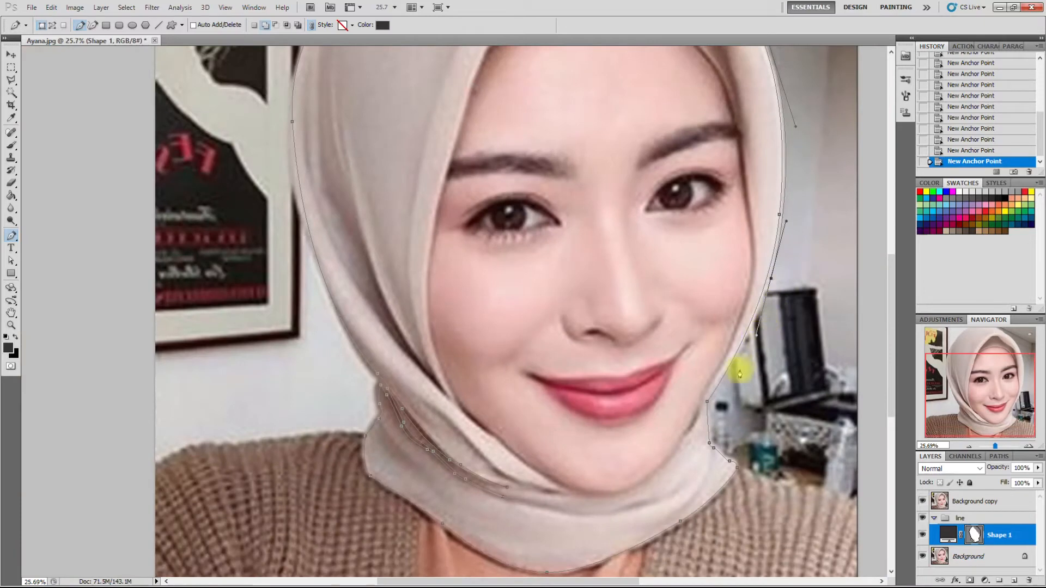
scroll(739, 374, up, 5)
drag(671, 450, 656, 468)
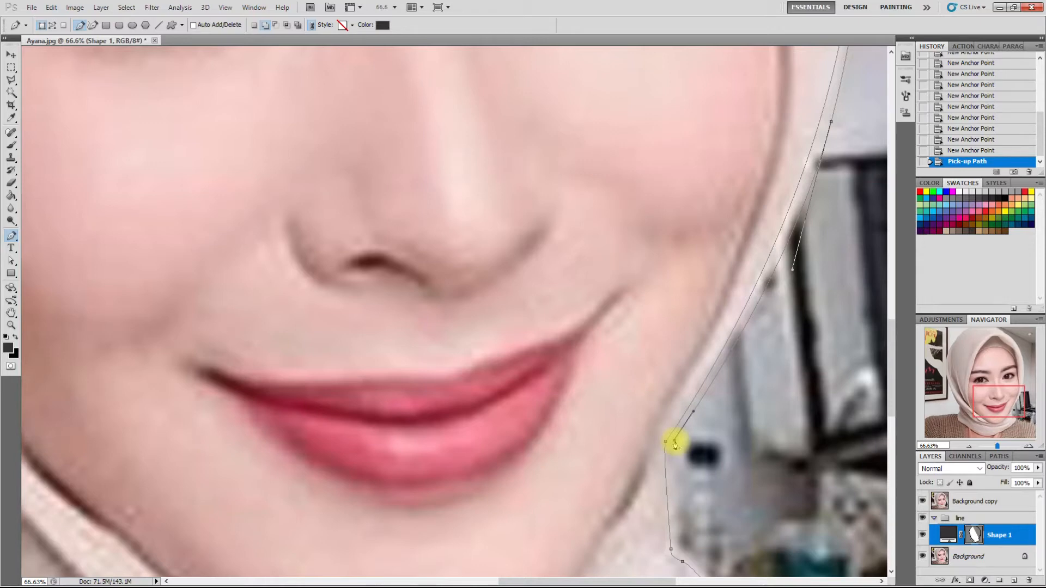
drag(676, 445, 675, 444)
drag(831, 121, 798, 222)
scroll(798, 229, down, 3)
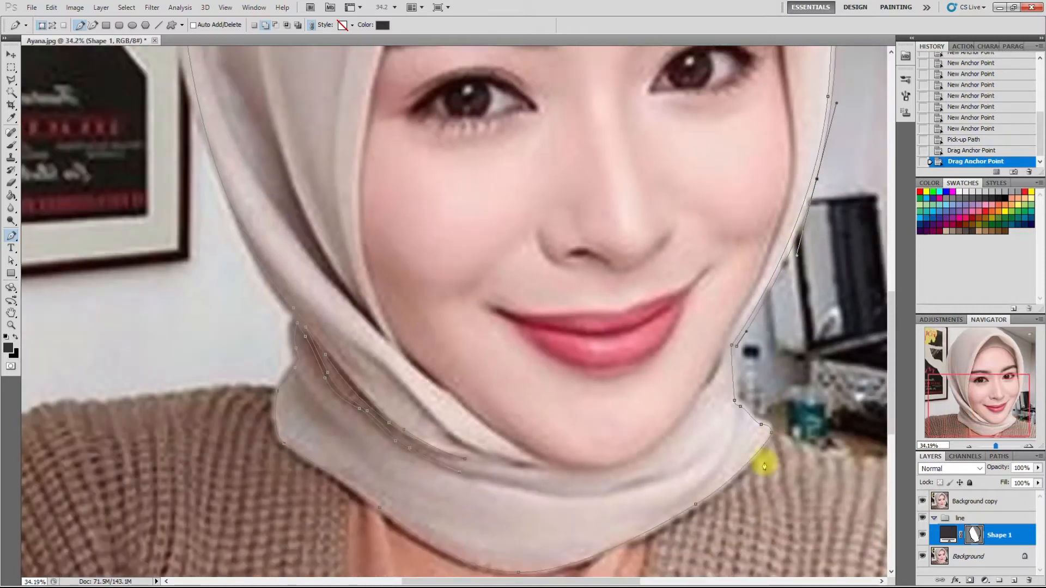
scroll(768, 456, up, 3)
click(921, 499)
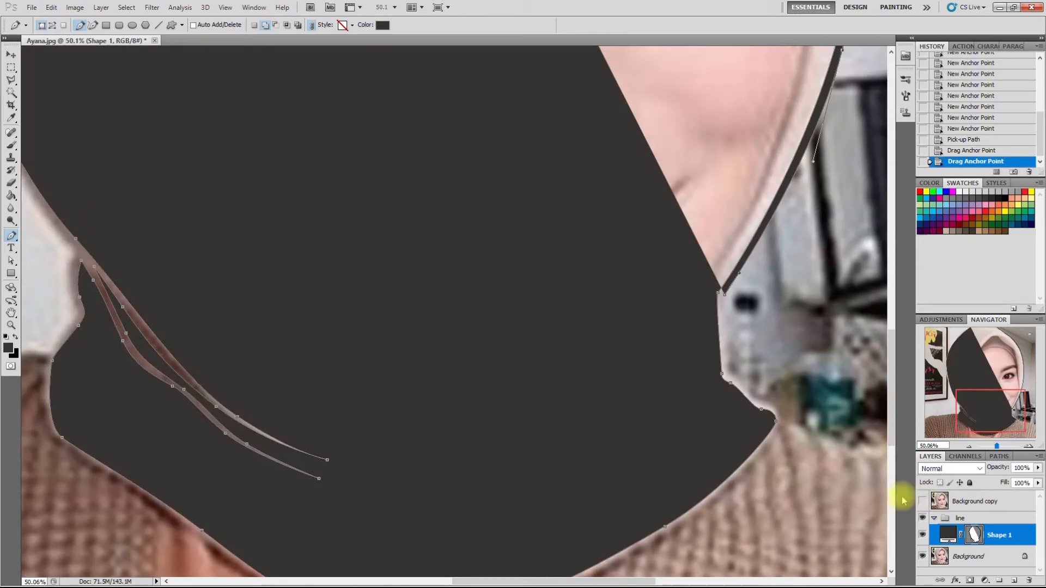
scroll(679, 435, down, 2)
click(922, 500)
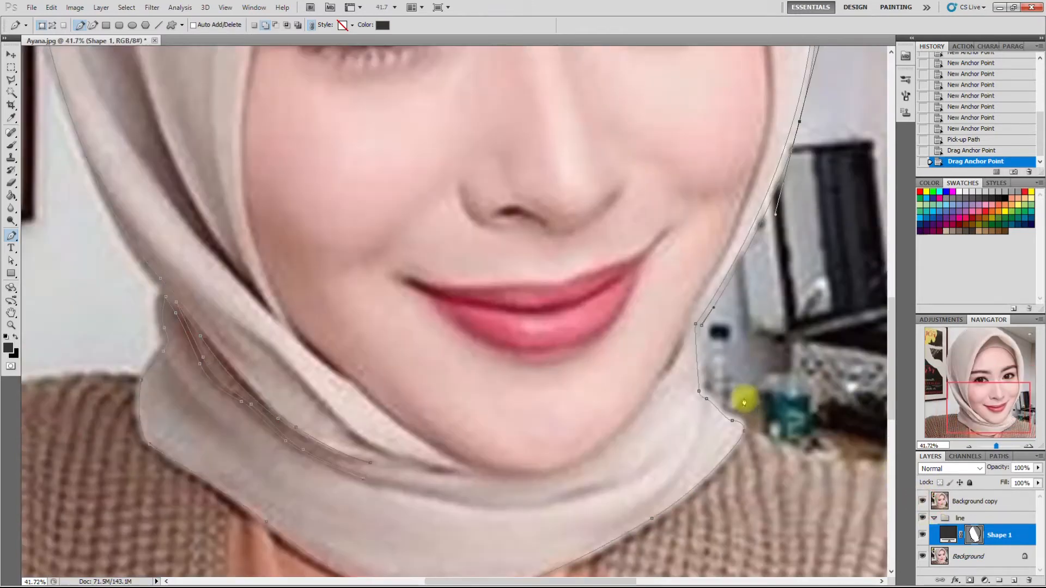
- Continue the outer line from the jaw notch around the scarf's right corner and onto its lower-right hem
scroll(691, 397, up, 4)
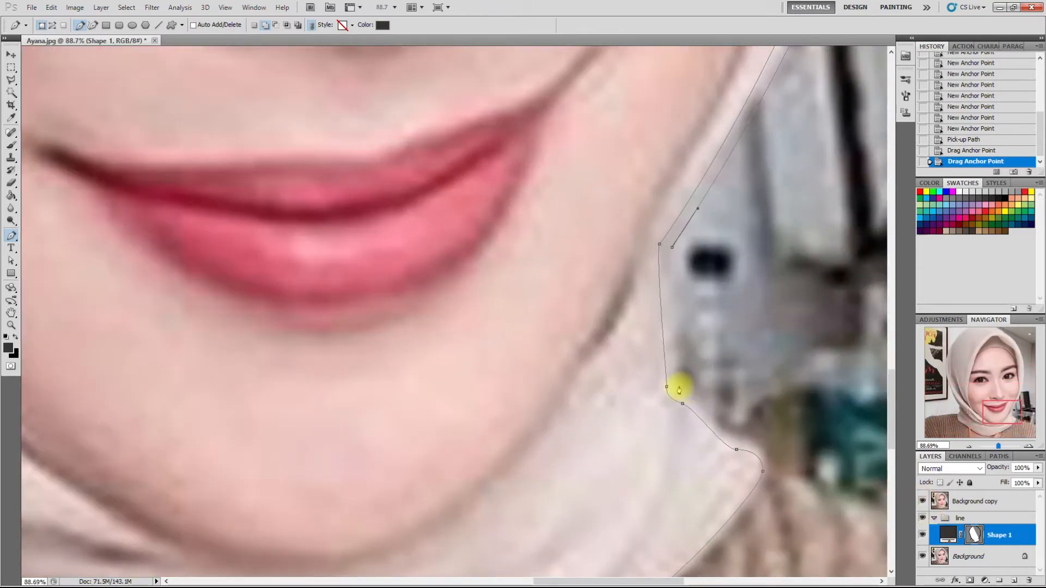
click(680, 387)
drag(711, 409, 776, 488)
scroll(845, 294, down, 8)
scroll(744, 497, up, 5)
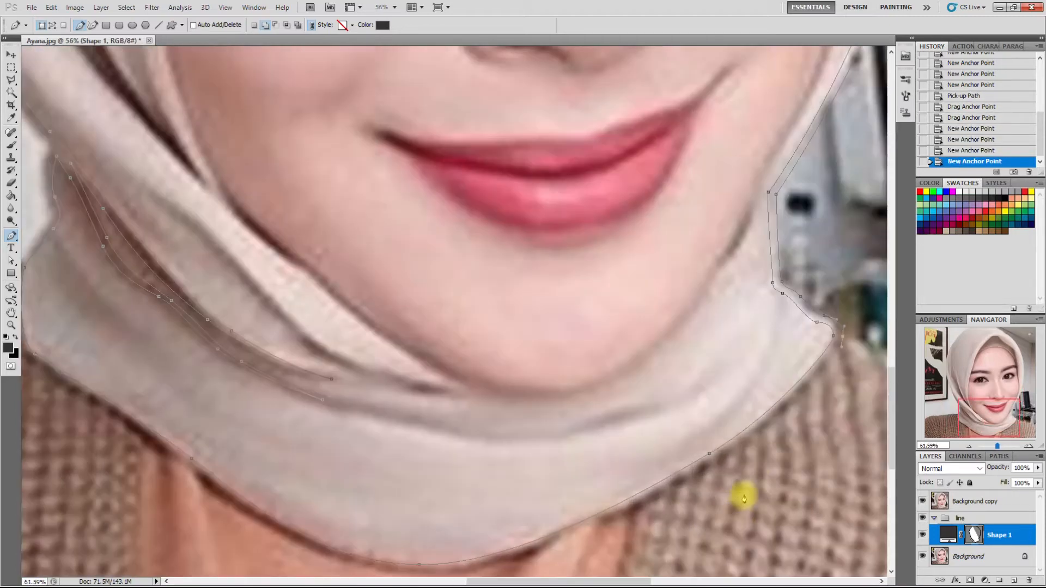
scroll(744, 497, up, 3)
drag(709, 441, 630, 497)
- Trace the outer line along the scarf's bottom hem to its lowest point over the neck
scroll(630, 504, down, 3)
scroll(612, 420, up, 5)
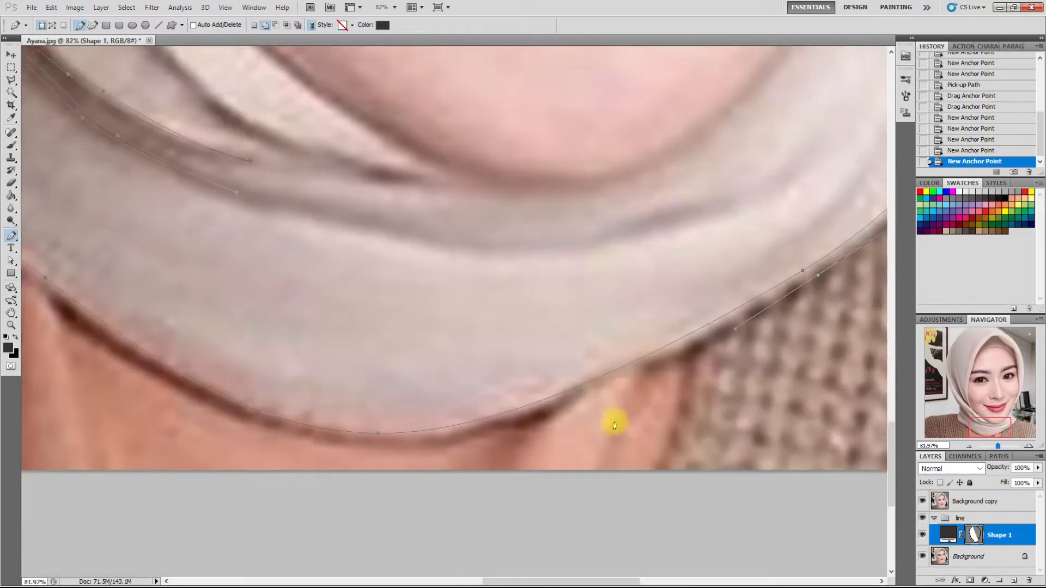
drag(566, 396, 512, 419)
scroll(491, 439, down, 2)
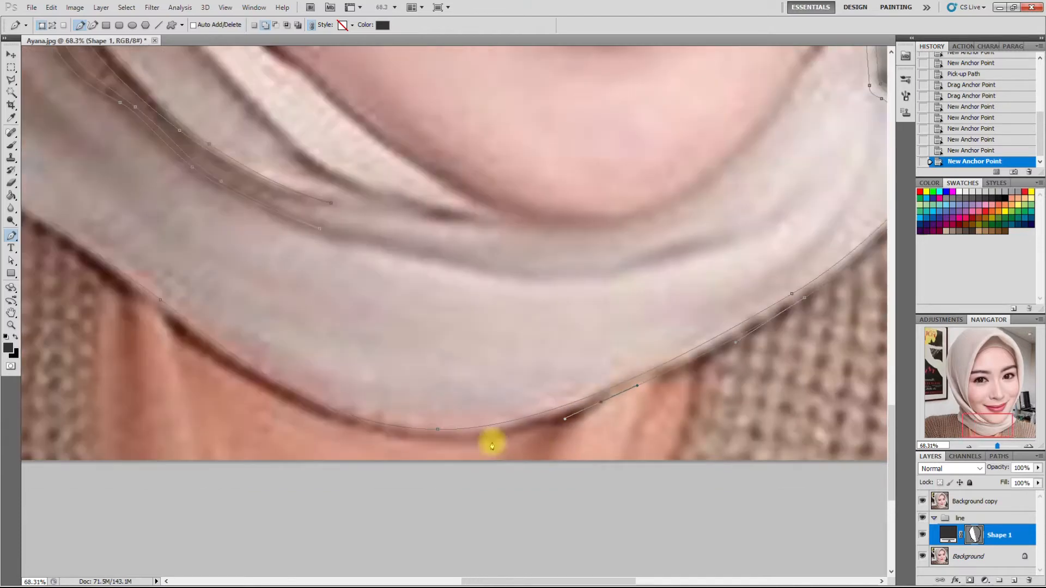
scroll(412, 440, up, 2)
drag(399, 447, 327, 438)
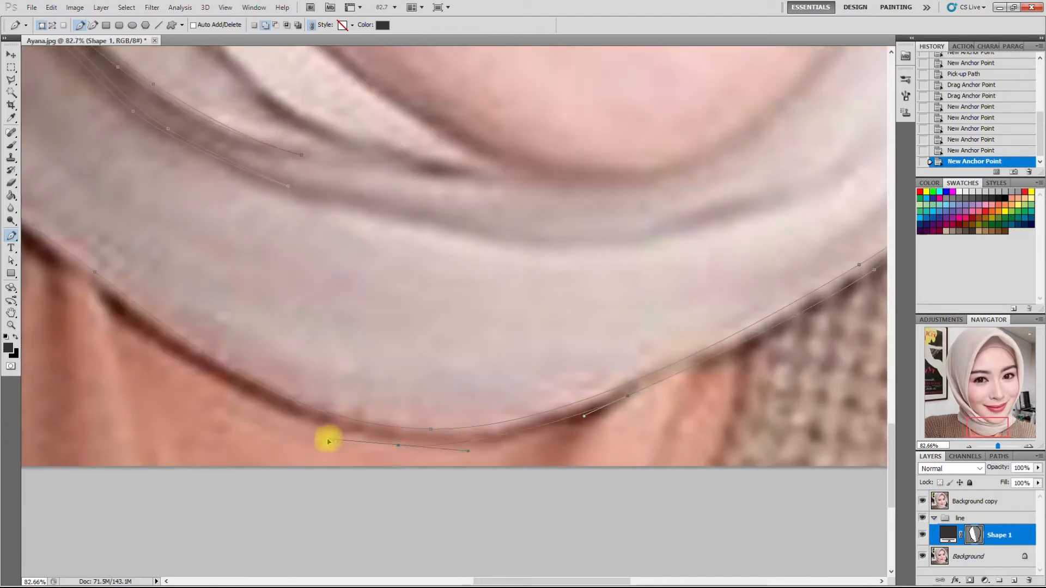
- Continue the outer line up the scarf's lower-left hem, past the neck skin, to its left corner on the sweater
scroll(657, 459, down, 2)
scroll(349, 400, up, 2)
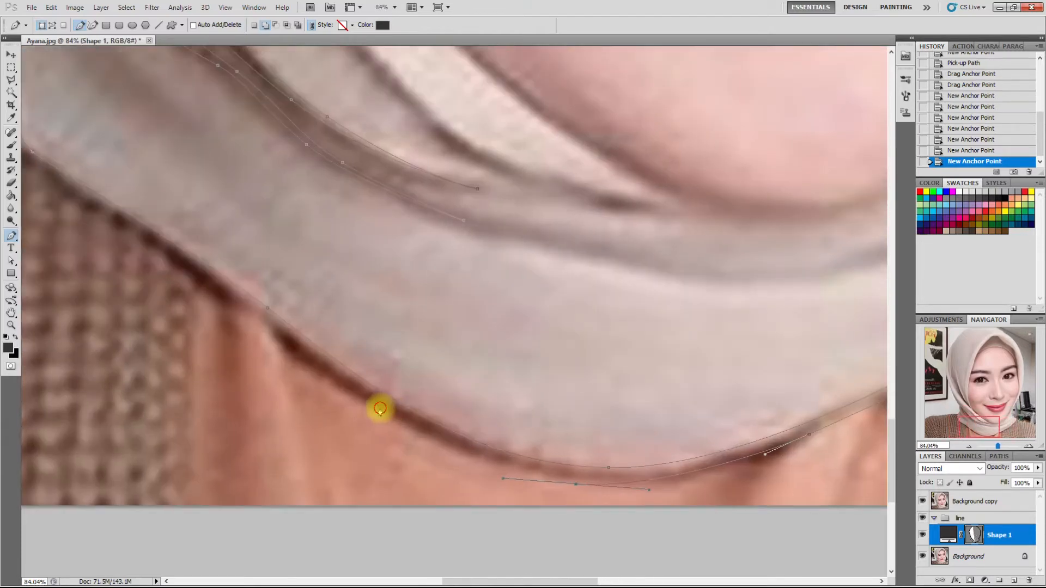
scroll(289, 339, down, 2)
scroll(403, 400, up, 3)
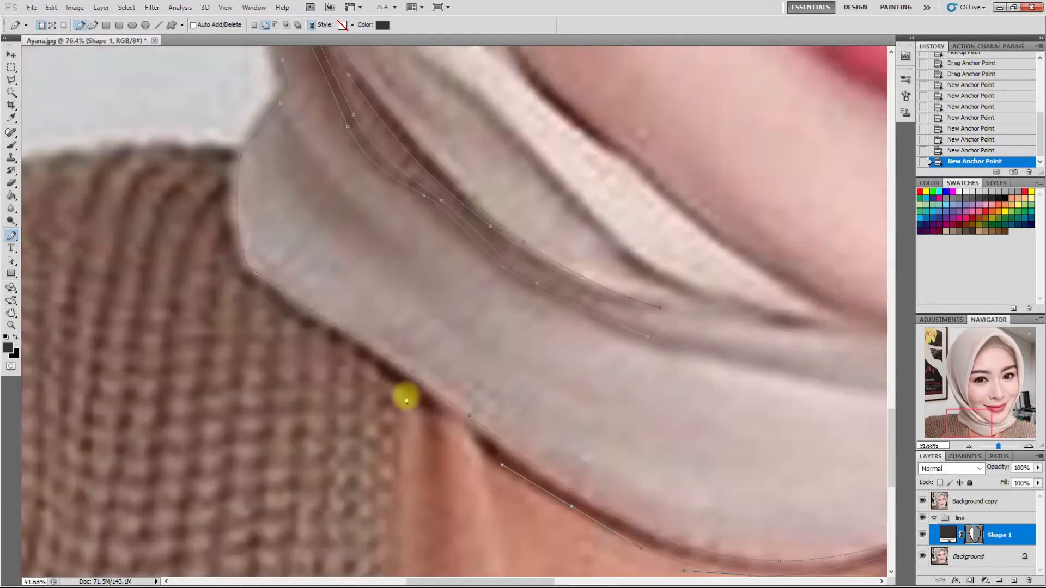
drag(376, 366, 326, 327)
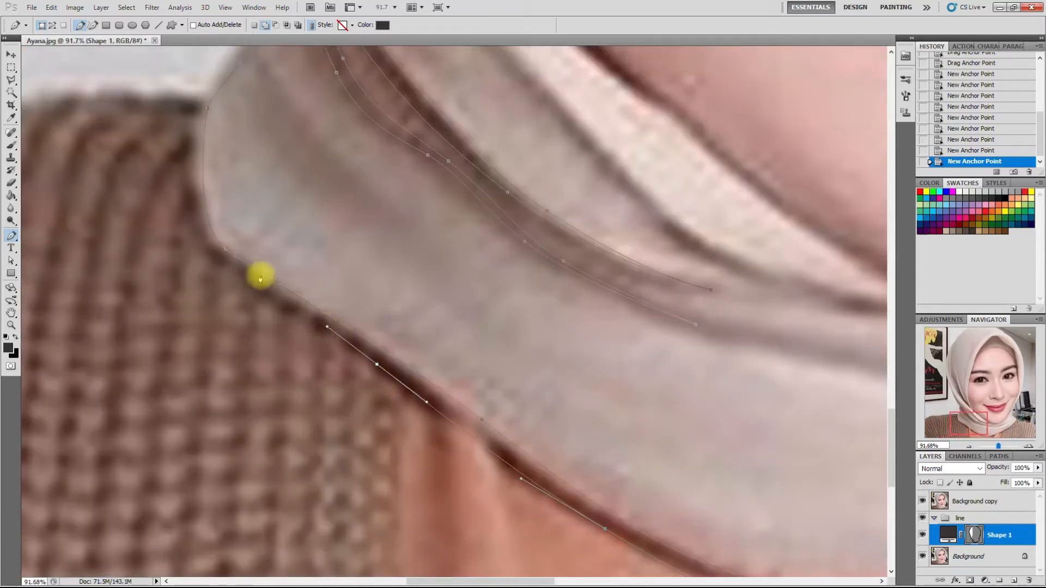
drag(197, 248, 196, 246)
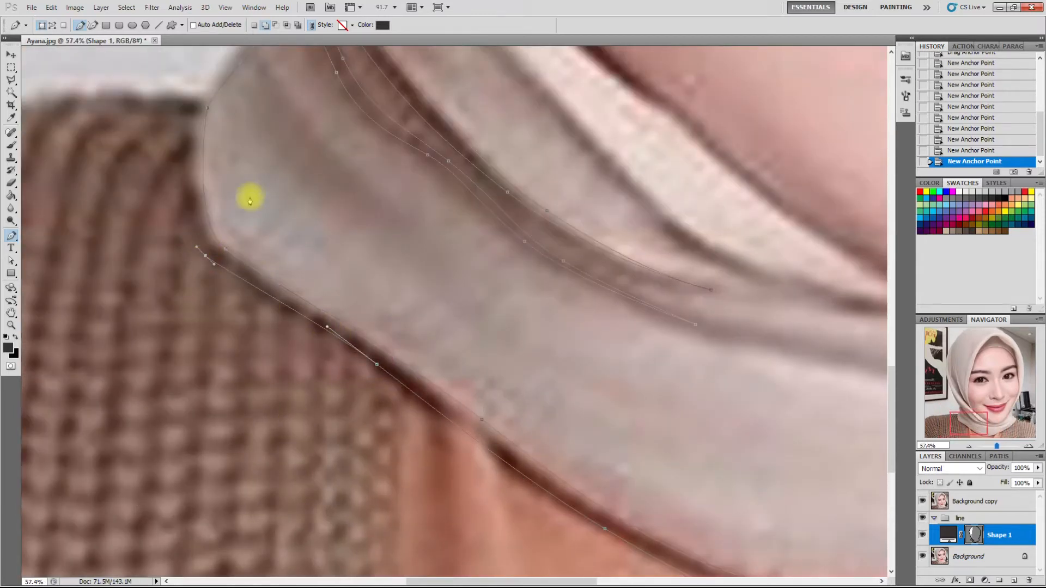
- Trace the outer line up the neck scarf's left side to the notch where it meets the hijab
scroll(250, 213, down, 2)
scroll(242, 228, up, 2)
drag(215, 313, 235, 231)
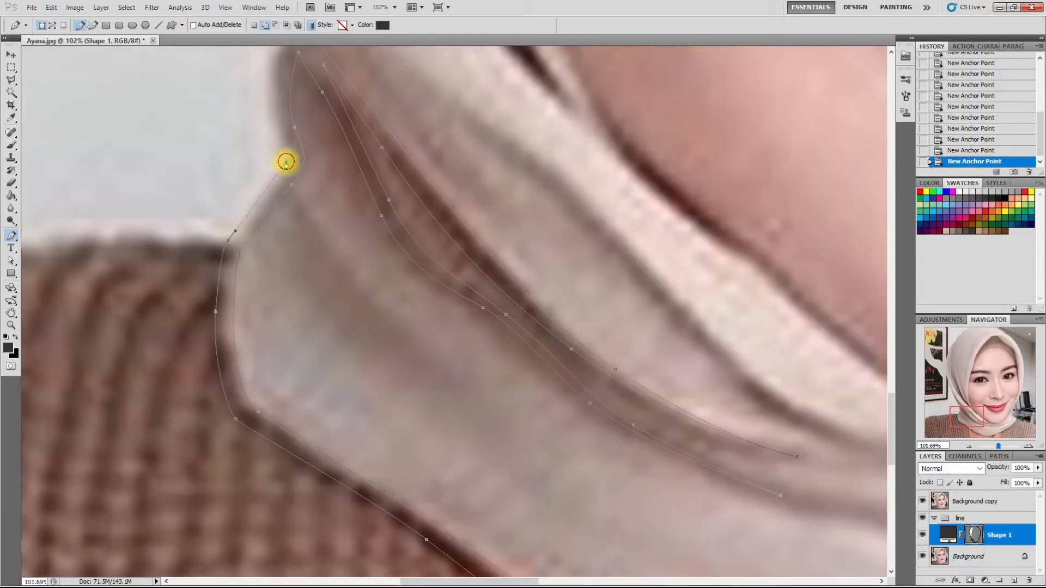
drag(288, 149, 288, 151)
scroll(326, 175, down, 2)
scroll(271, 203, up, 3)
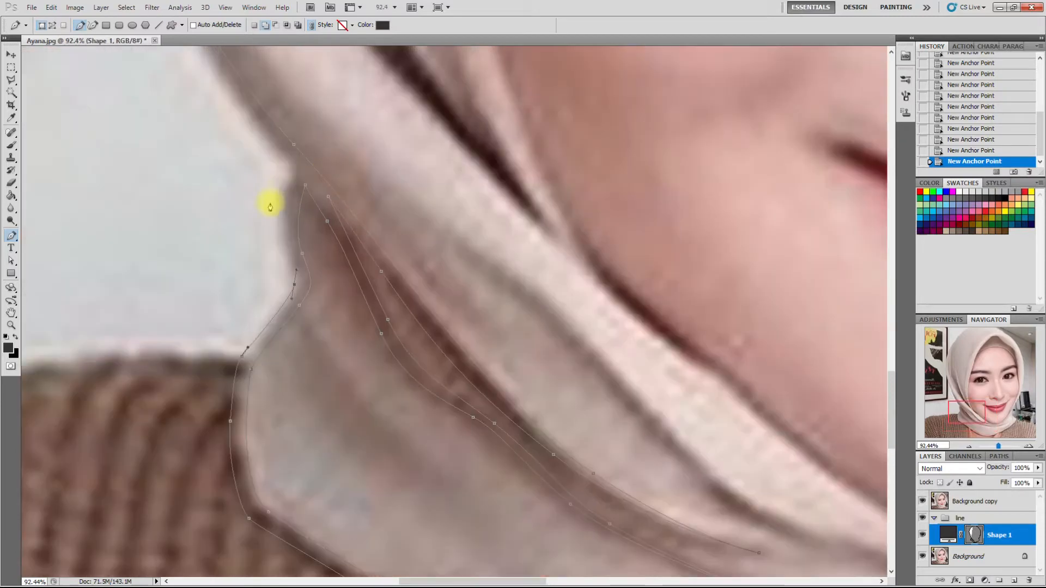
drag(286, 237, 286, 207)
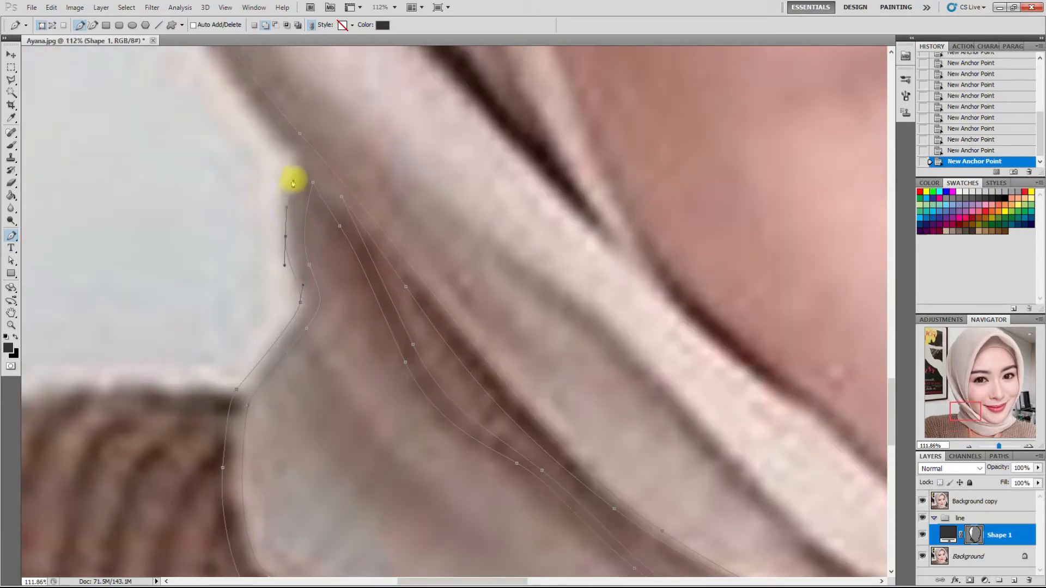
scroll(336, 354, down, 4)
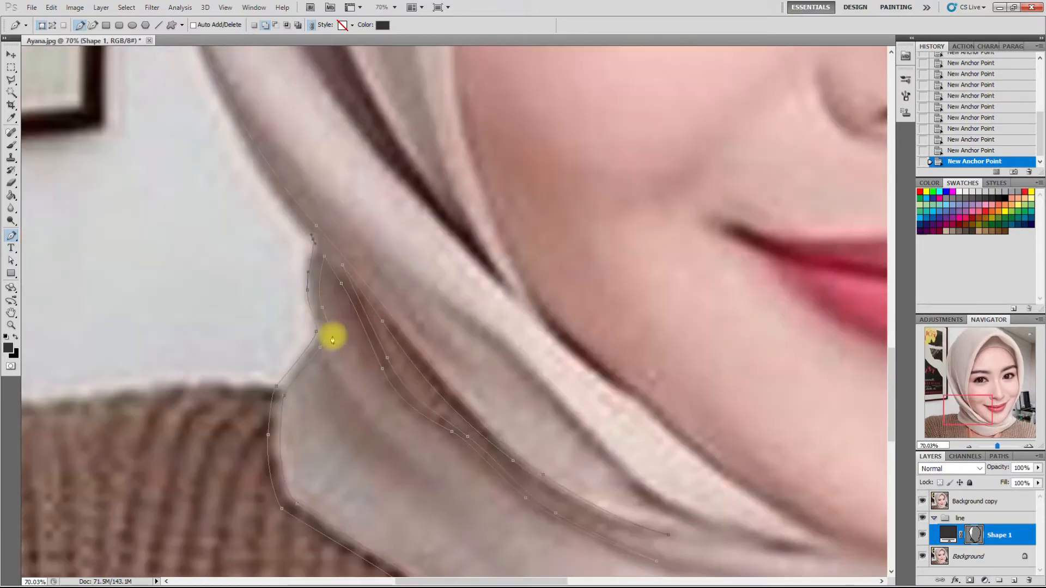
- Continue the outer line up the hijab's left edge from the notch to the start of the upper-left curve
scroll(269, 237, up, 1)
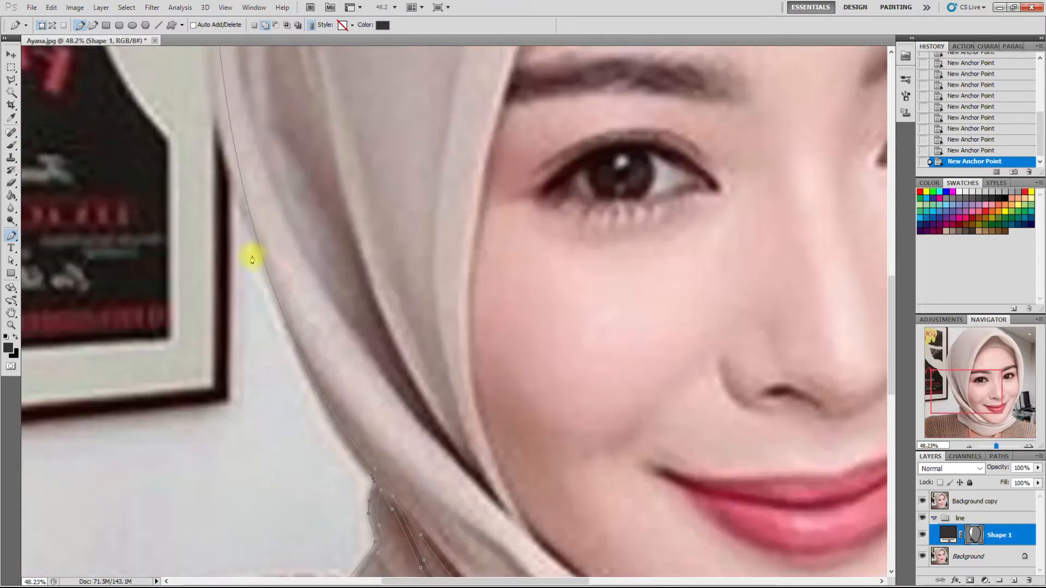
drag(249, 244, 203, 86)
scroll(245, 374, down, 4)
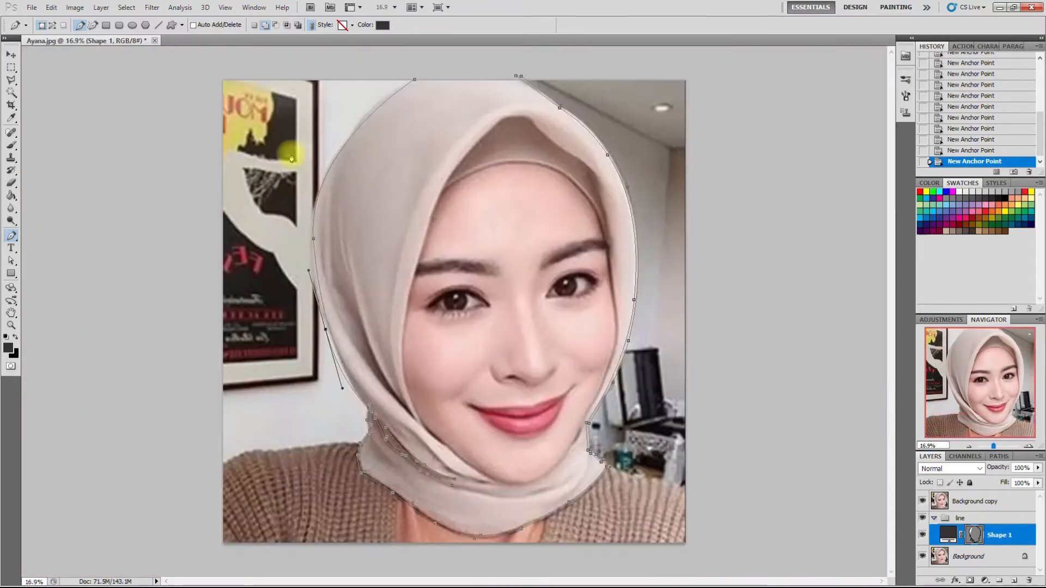
scroll(291, 166, up, 2)
drag(272, 201, 309, 124)
scroll(381, 100, down, 2)
- Trace the outer line over the hijab's upper-left curve and close the path at its starting point above the photo
scroll(433, 45, up, 1)
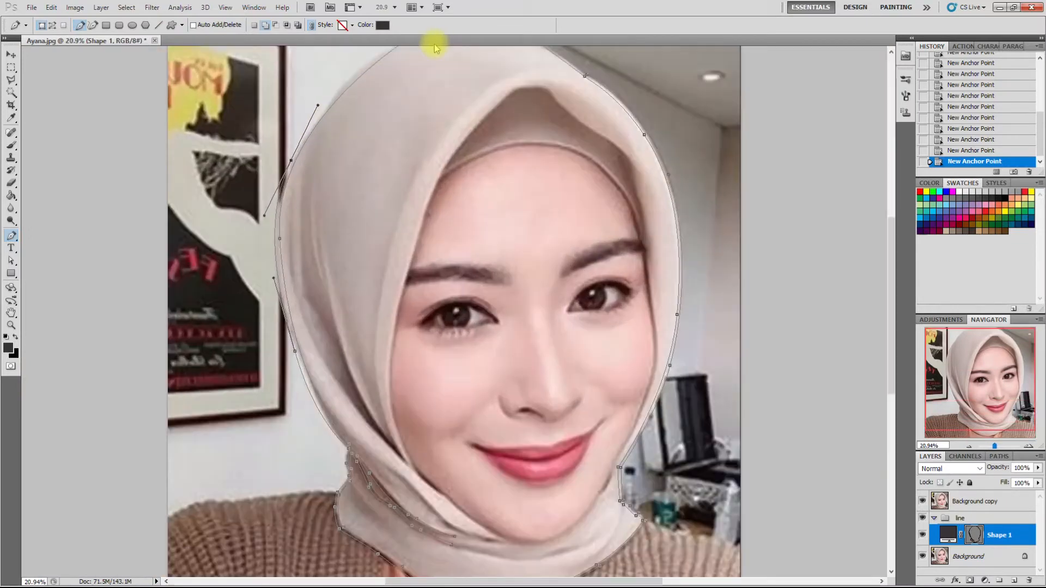
scroll(430, 46, up, 2)
scroll(414, 76, up, 2)
scroll(414, 77, up, 1)
drag(353, 123, 392, 93)
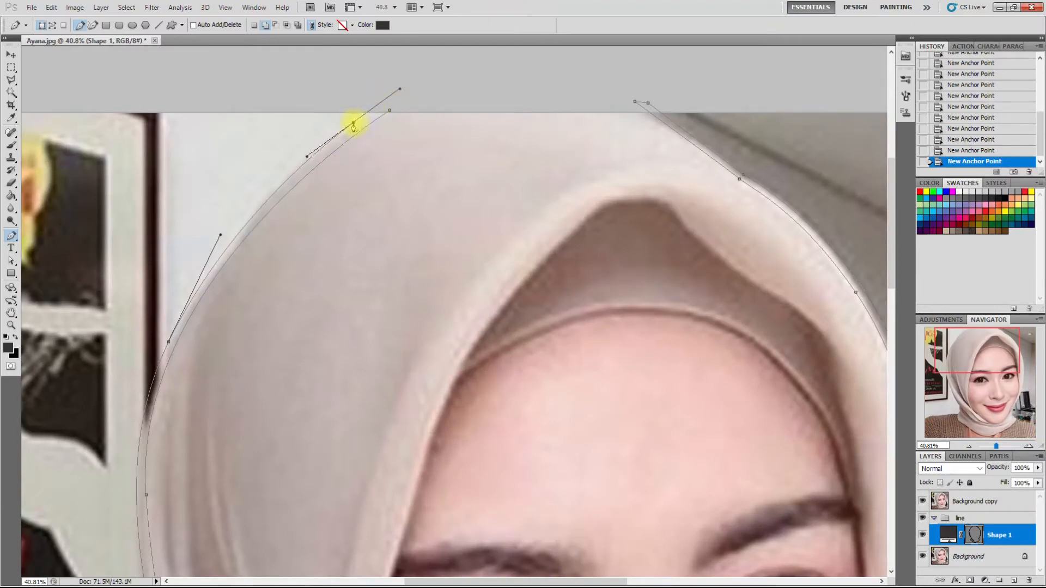
drag(353, 124, 354, 128)
click(389, 115)
scroll(399, 131, down, 9)
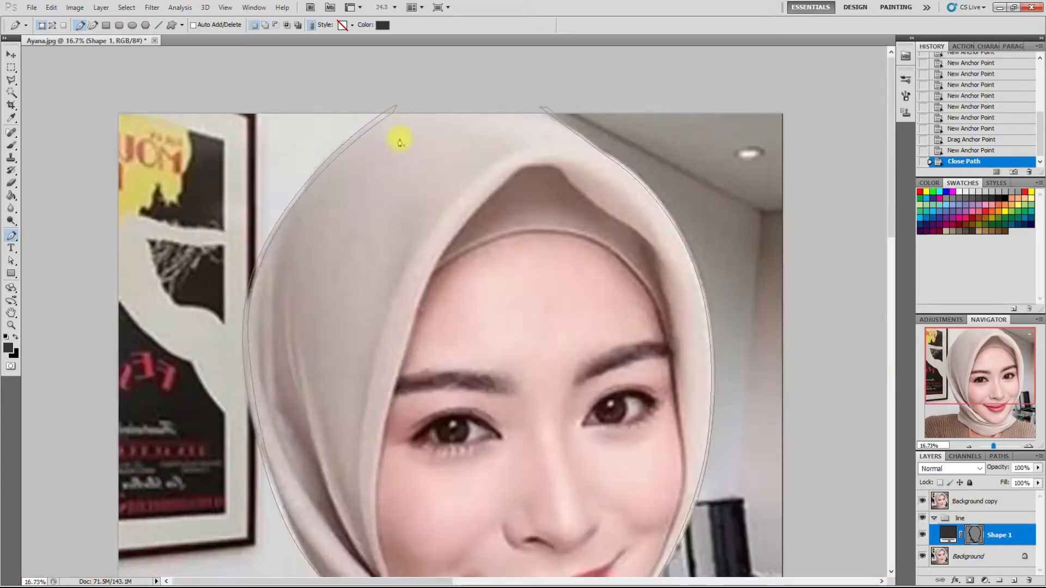
- Hide the Background copy layer and briefly hide the Background layer to check the outline on its own
click(922, 501)
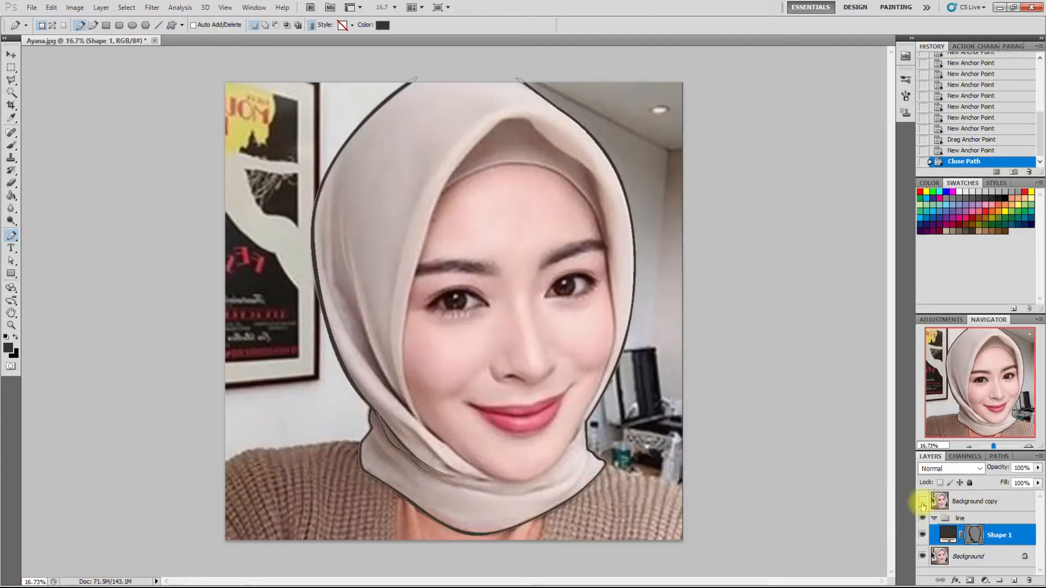
click(922, 558)
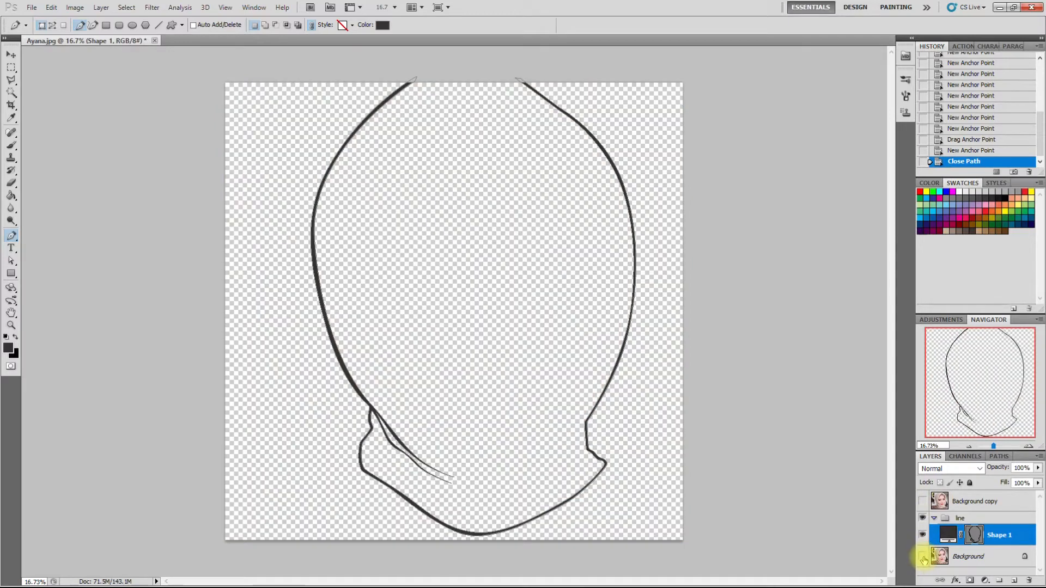
click(922, 558)
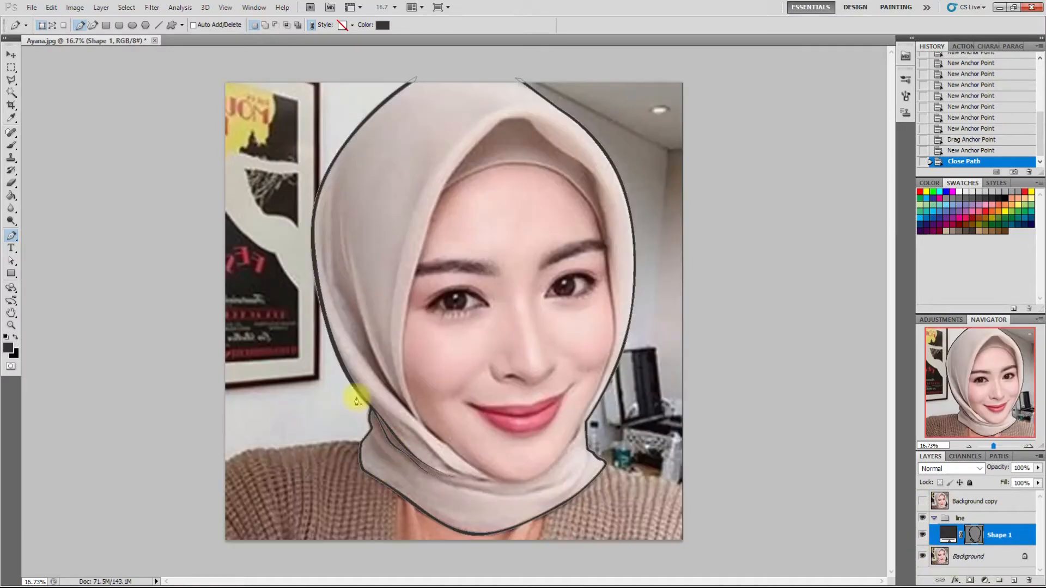
- Thin the outline along the hijab's lower-left edge by moving its outer anchor point inward and adding and adjusting another anchor
scroll(432, 402, up, 5)
scroll(318, 376, up, 2)
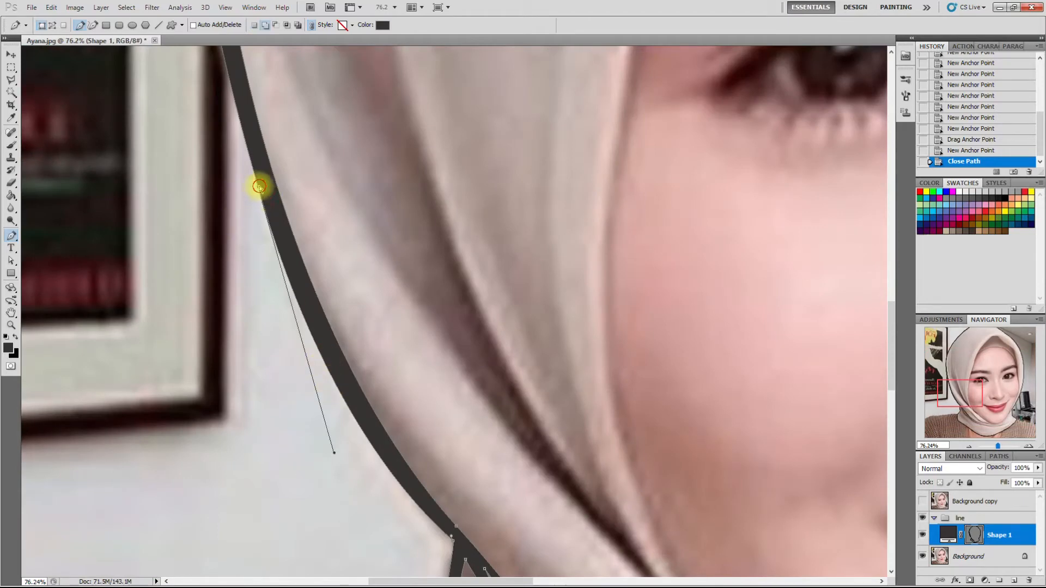
drag(258, 186, 259, 174)
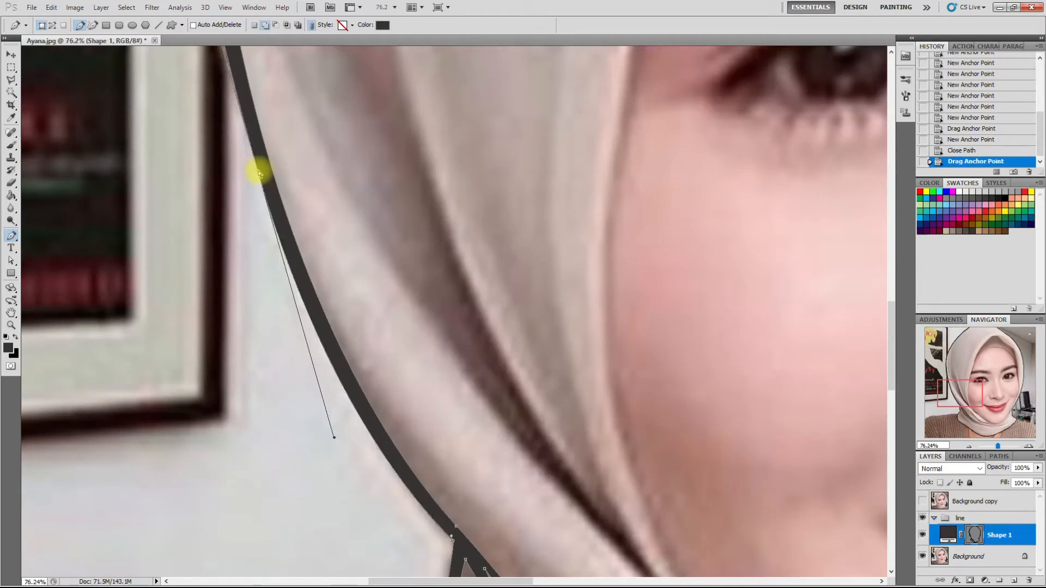
key(Return)
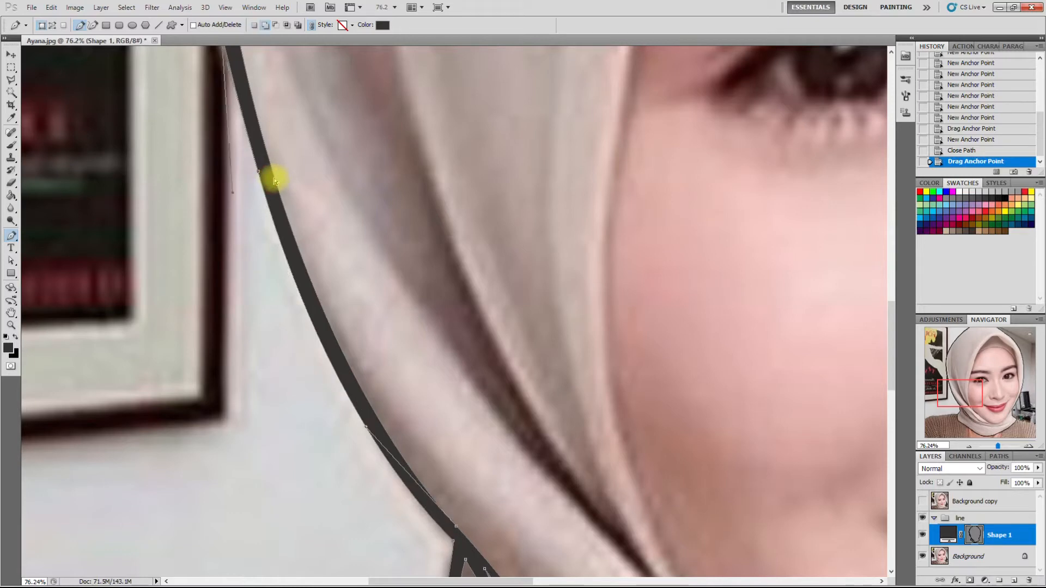
right_click(273, 177)
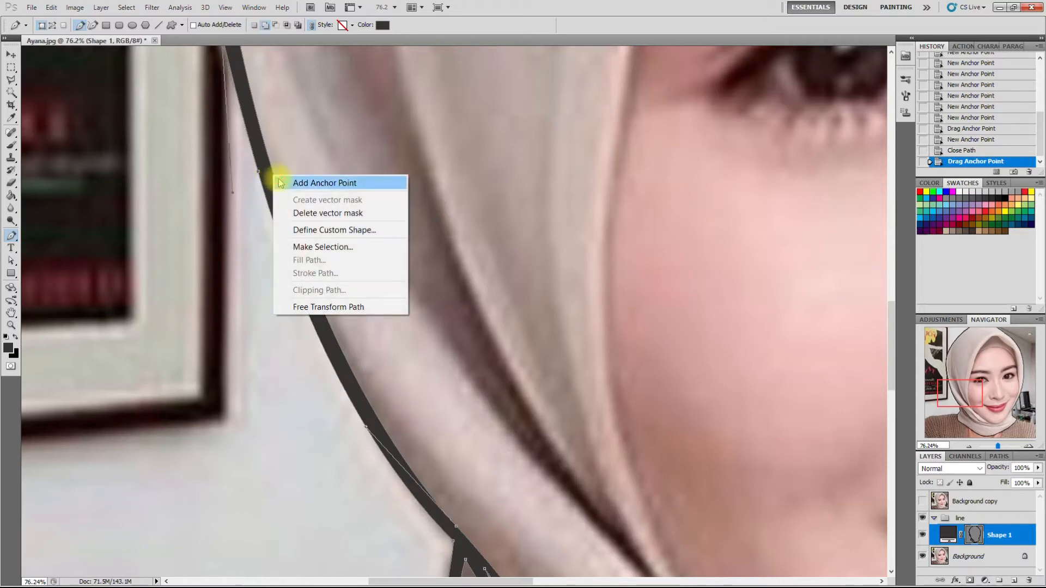
click(276, 183)
drag(273, 173, 299, 191)
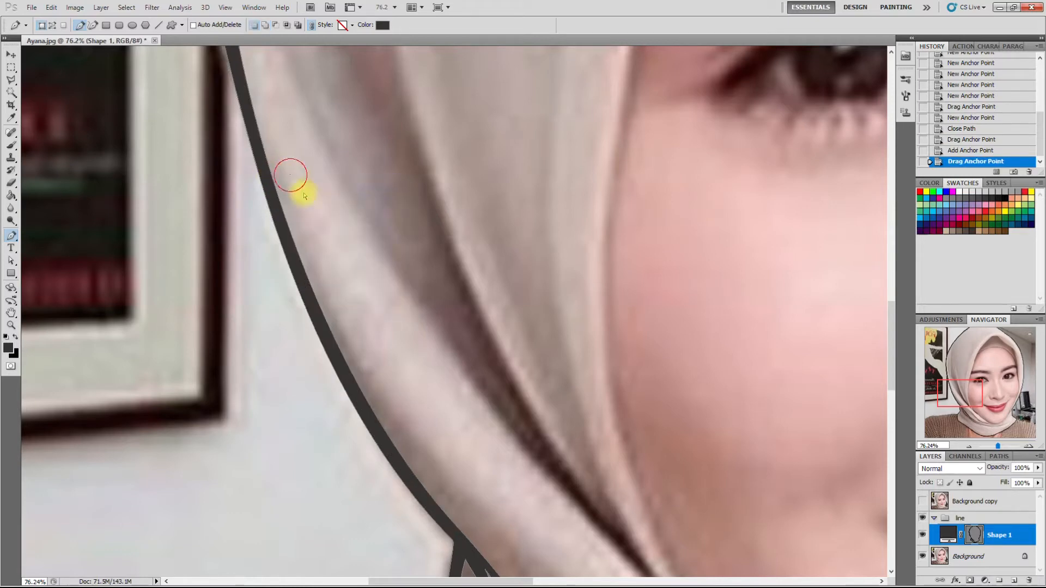
- Start a new Pen shape where the hijab meets the lower-left cheek and trace the face outline along the jaw to under the chin
scroll(341, 240, down, 5)
scroll(346, 256, down, 2)
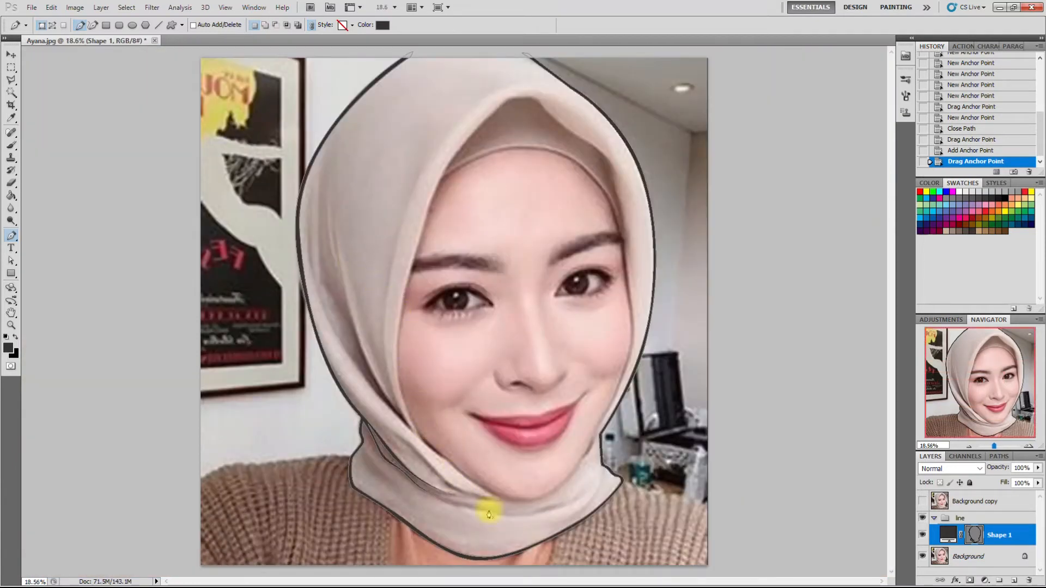
scroll(466, 455, up, 3)
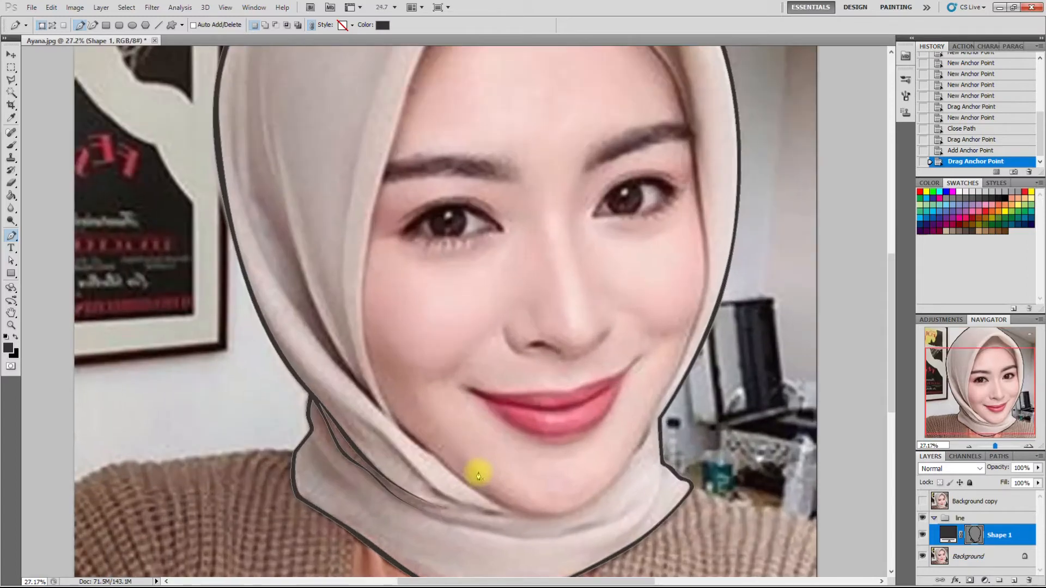
scroll(415, 411, up, 1)
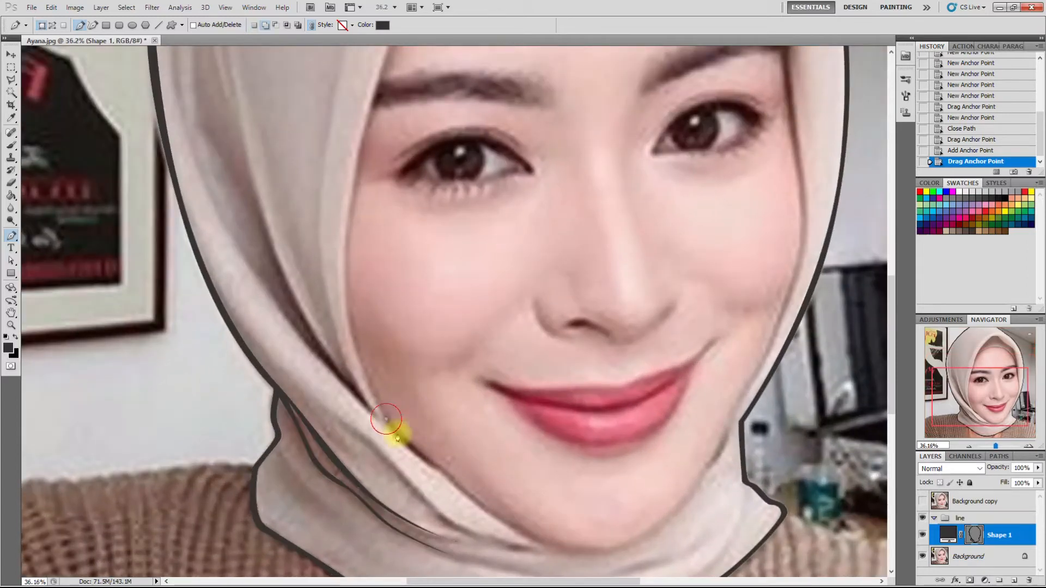
click(397, 427)
scroll(532, 566, up, 3)
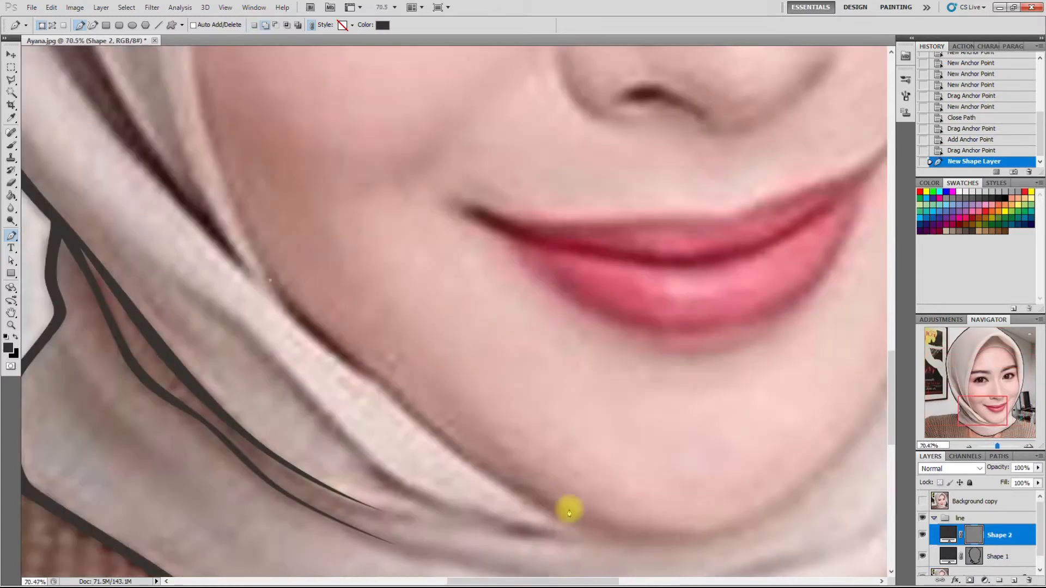
drag(456, 441, 467, 451)
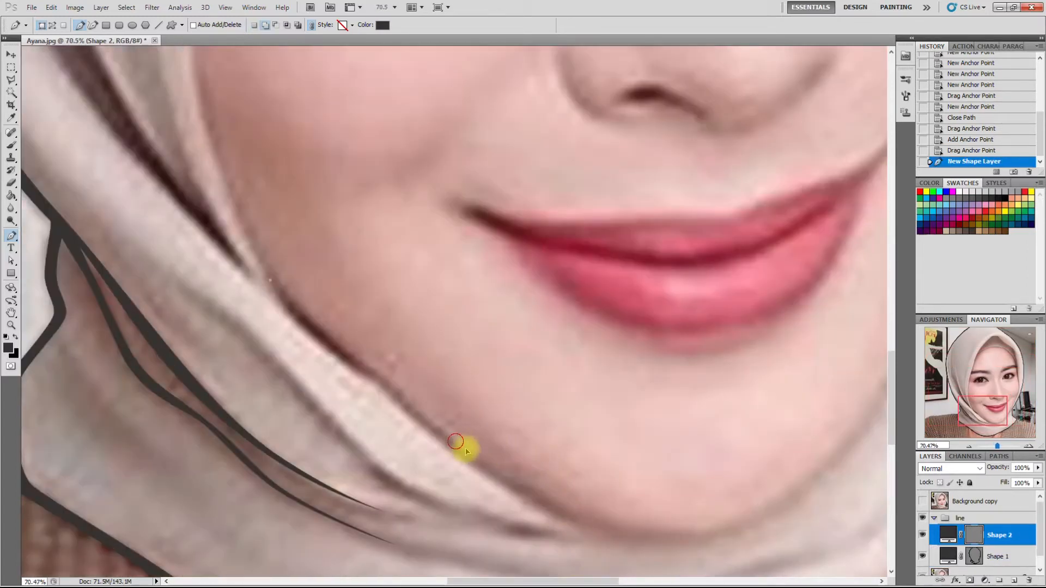
click(534, 496)
drag(680, 534, 772, 527)
drag(717, 470, 534, 523)
- Continue the face outline from the chin up the right jaw to the lower right cheek
scroll(744, 453, down, 2)
scroll(745, 453, up, 1)
drag(666, 472, 724, 401)
scroll(735, 354, down, 2)
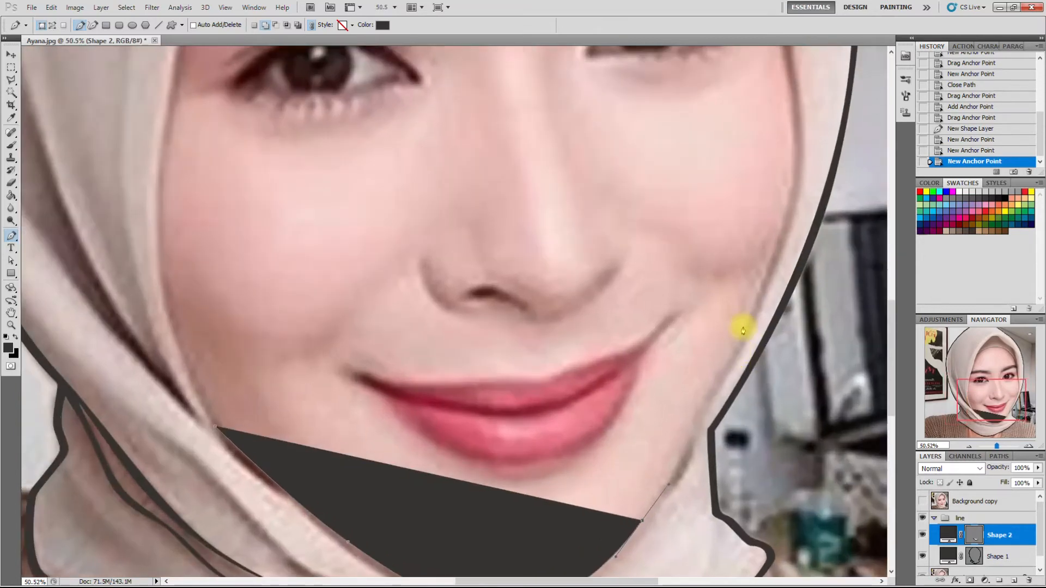
drag(736, 346, 768, 287)
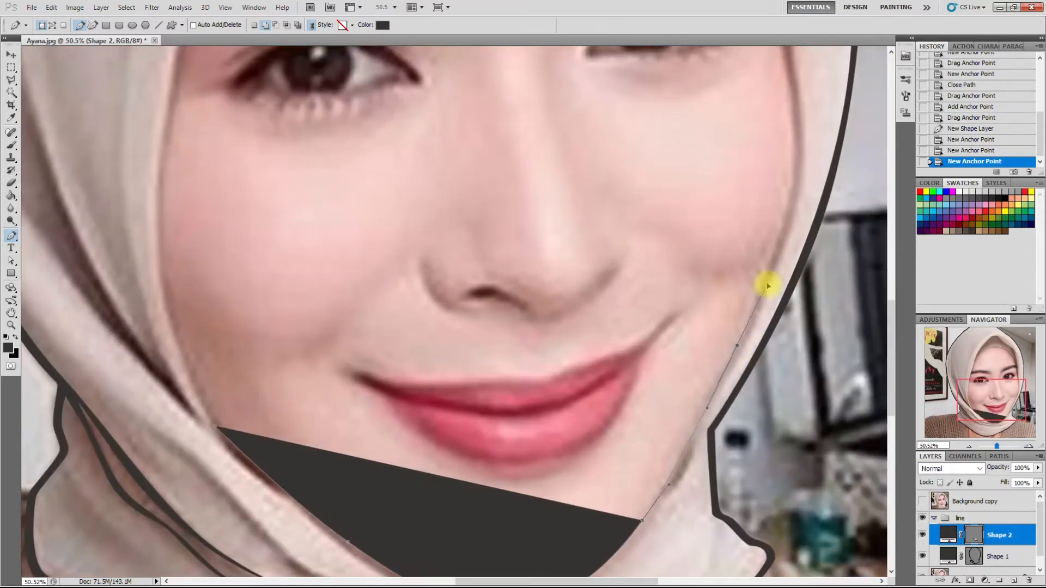
scroll(765, 283, down, 1)
scroll(755, 292, up, 2)
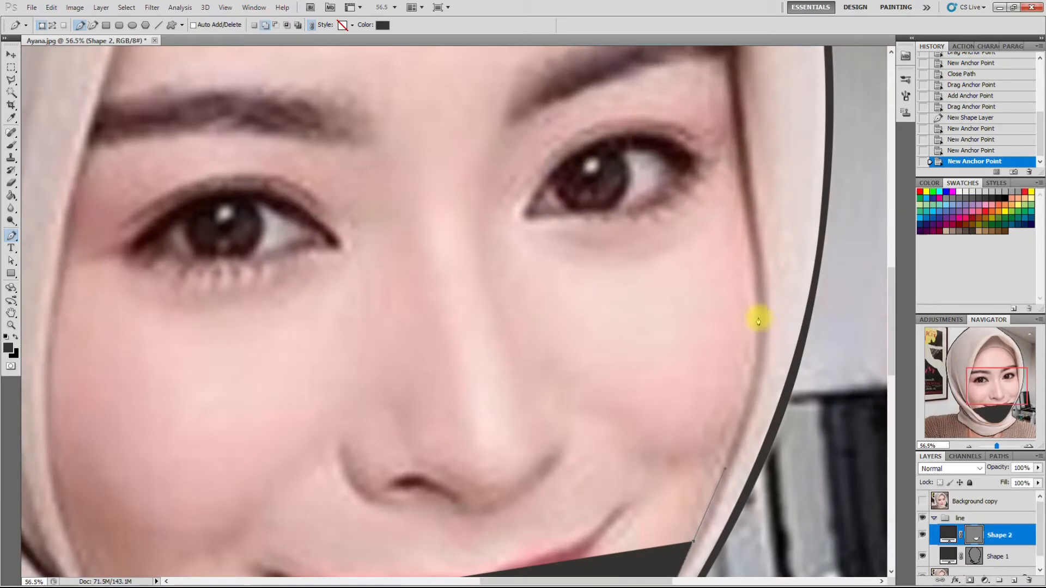
- Show the Background copy layer and continue the face outline up the right cheek to the outer end of the right eyebrow
click(921, 502)
drag(755, 300, 750, 226)
scroll(750, 224, down, 2)
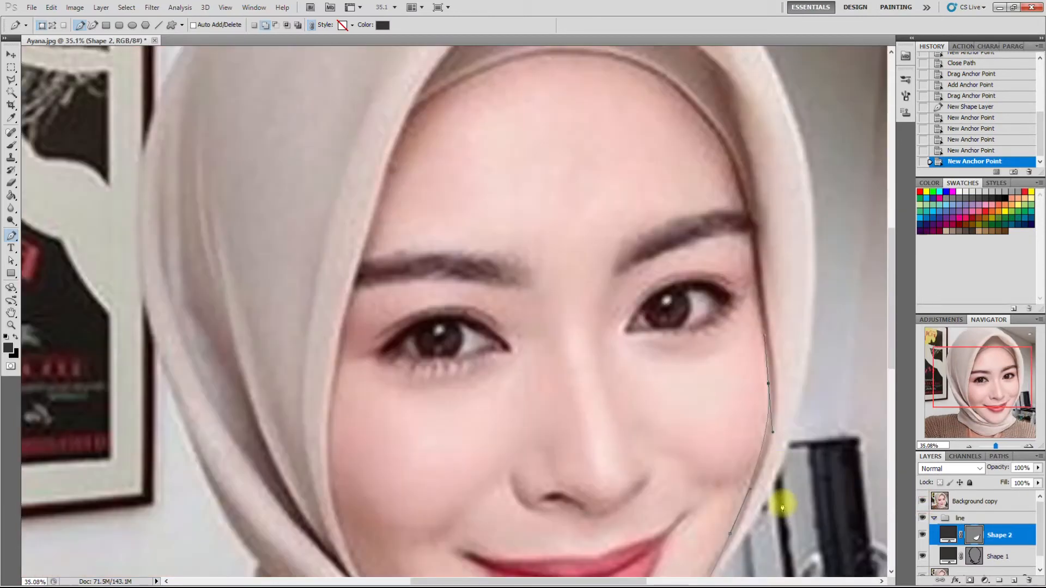
scroll(768, 264, up, 3)
drag(741, 278, 738, 201)
scroll(725, 298, down, 2)
scroll(691, 175, up, 2)
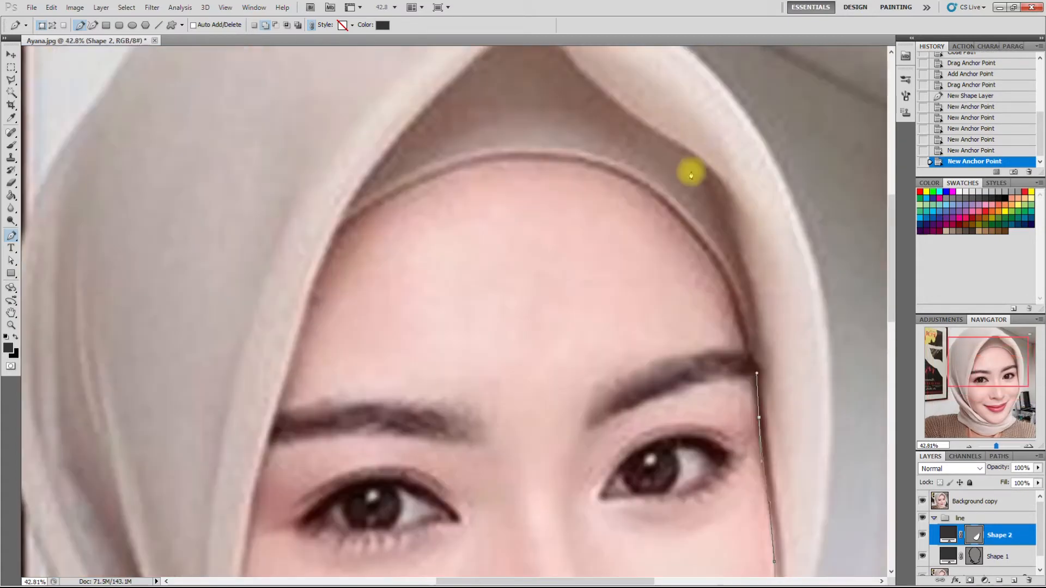
- Trace the hijab opening's inner edge from the right temple over the peak above the forehead and onto its left slope
scroll(690, 176, up, 3)
drag(749, 248, 719, 168)
drag(640, 108, 605, 88)
scroll(621, 147, up, 3)
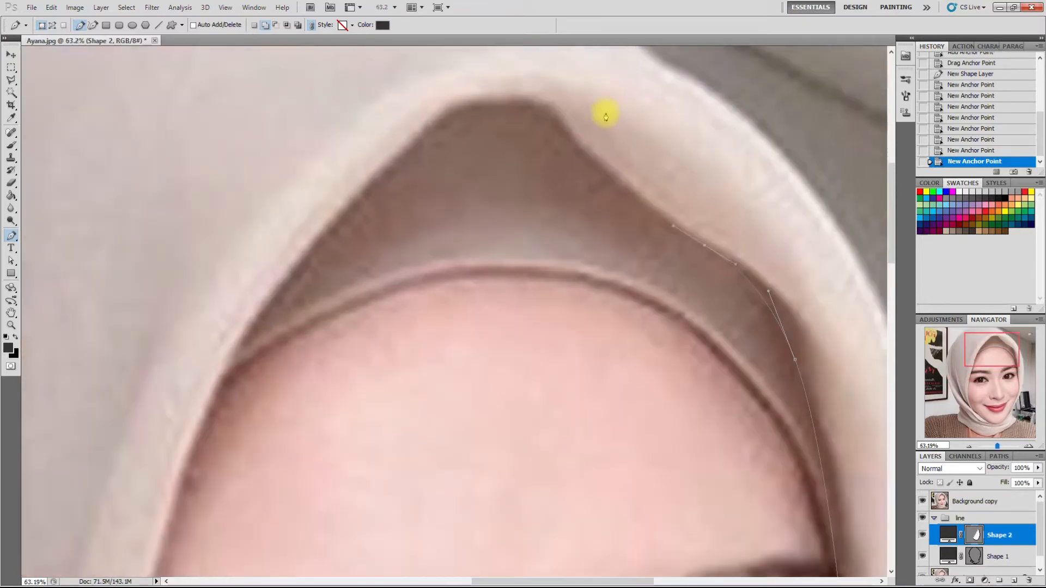
scroll(602, 109, up, 2)
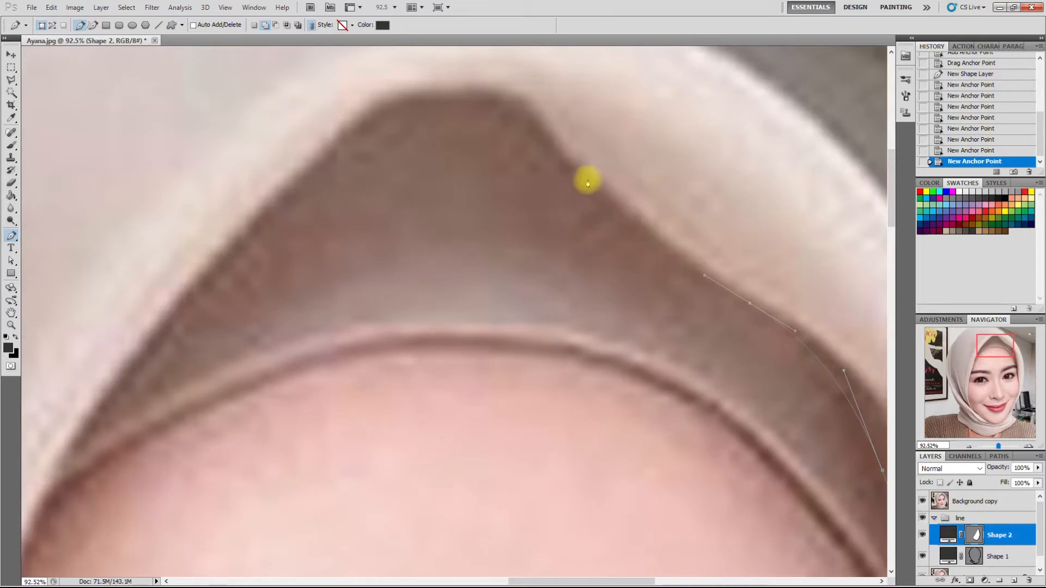
drag(573, 174, 513, 113)
drag(433, 106, 387, 112)
drag(304, 180, 250, 230)
scroll(396, 188, down, 2)
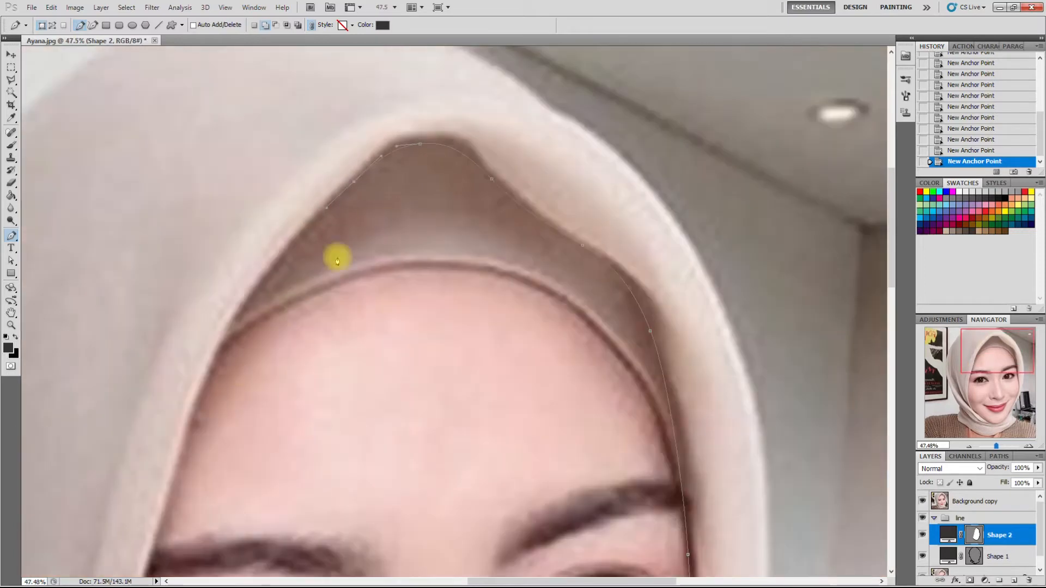
- Continue the inner edge down the left side of the forehead to the outer end of the left eyebrow
scroll(203, 390, up, 2)
drag(231, 336, 199, 401)
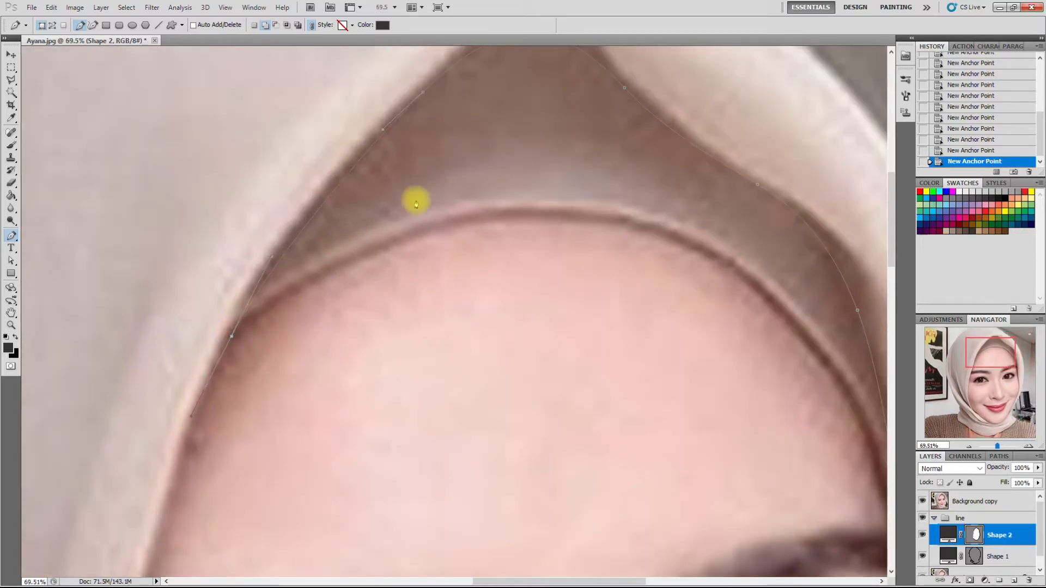
scroll(420, 203, down, 3)
scroll(276, 468, up, 2)
drag(351, 295, 333, 357)
scroll(373, 227, down, 2)
scroll(373, 397, down, 1)
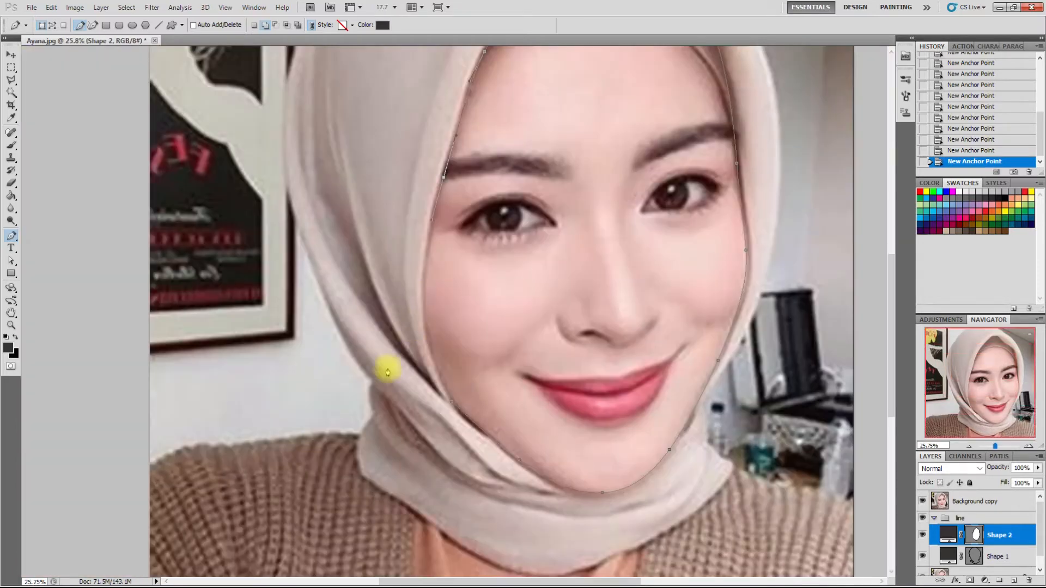
- Trace the inner edge down the left cheek to the shape's start and turn the path back for the line's second edge
scroll(439, 277, up, 3)
click(428, 327)
click(434, 395)
scroll(448, 432, up, 2)
scroll(470, 472, up, 1)
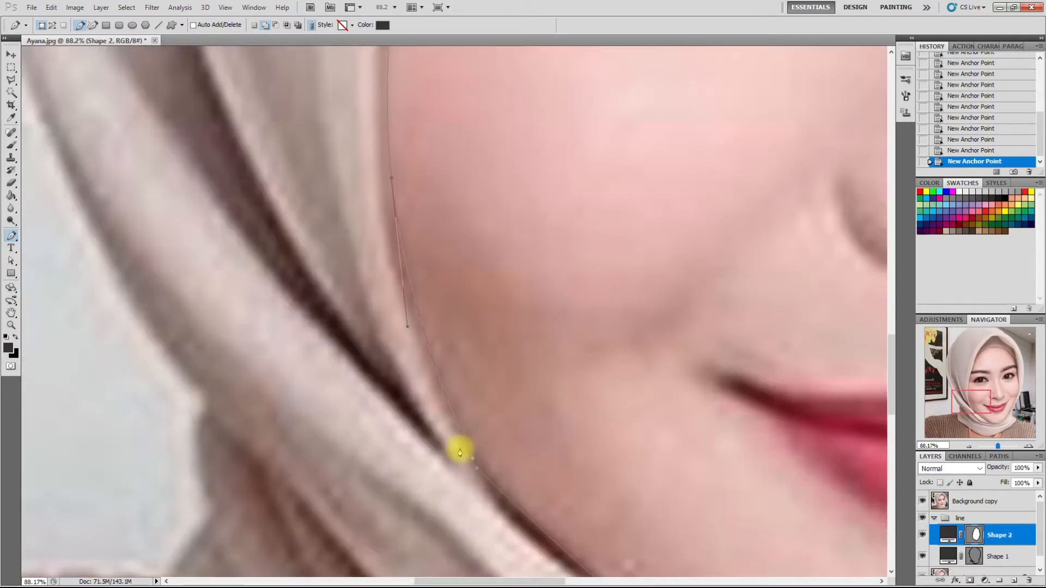
scroll(466, 502, down, 3)
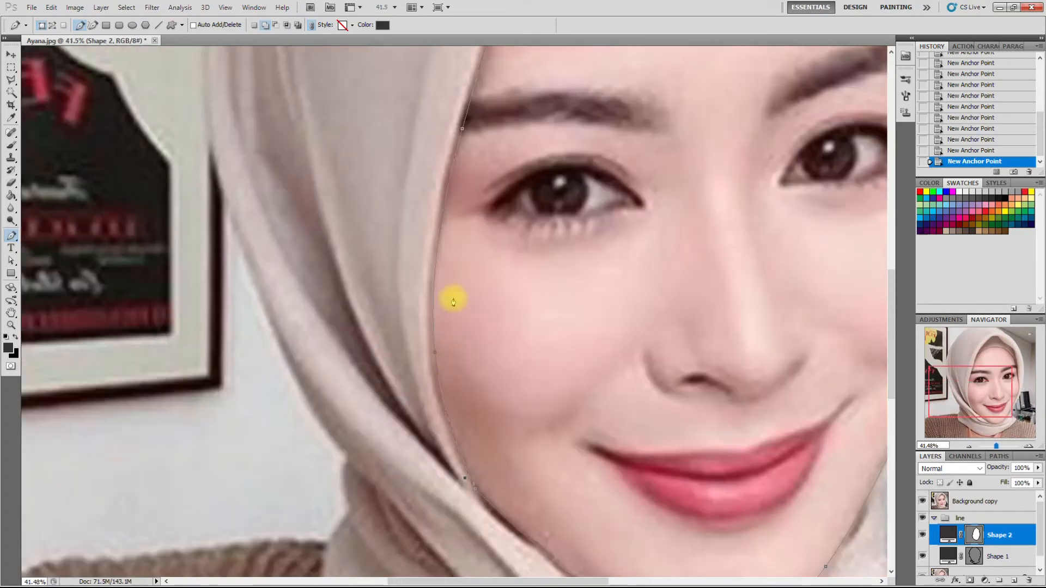
- Trace the line's outer edge back up the left cheek, past the eyebrow, to the left temple just outside the first edge
scroll(451, 297, up, 1)
drag(421, 309, 426, 198)
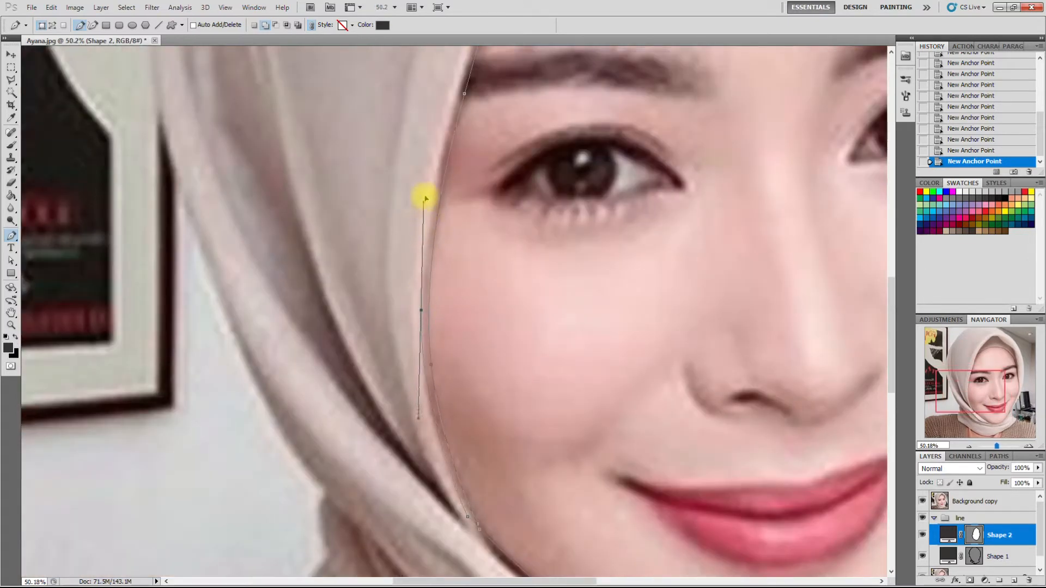
scroll(426, 398, down, 5)
scroll(479, 93, up, 4)
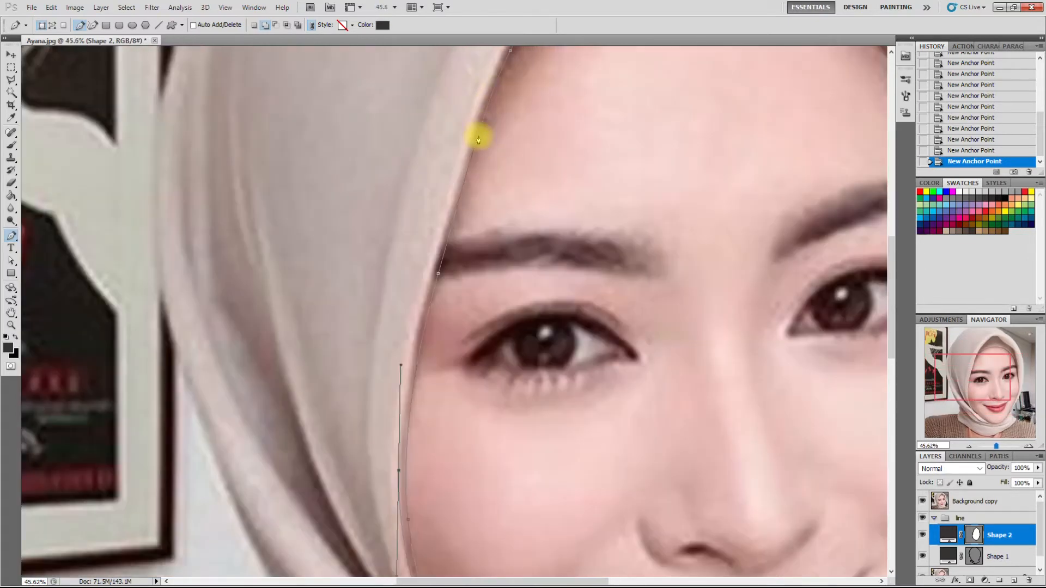
scroll(438, 330, down, 3)
scroll(445, 260, up, 4)
drag(430, 265, 447, 211)
scroll(338, 443, down, 3)
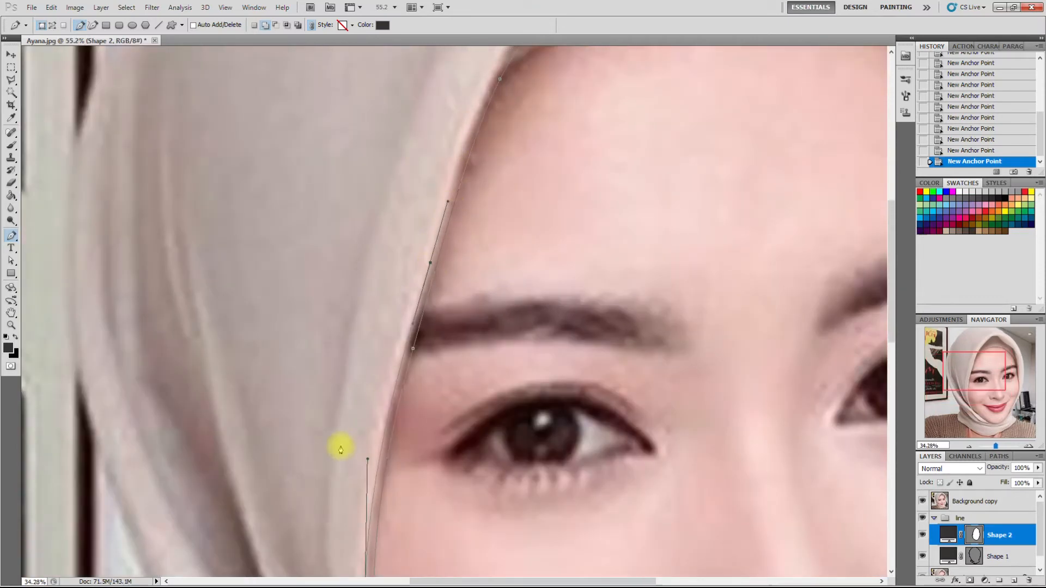
scroll(497, 116, up, 3)
drag(380, 322, 406, 278)
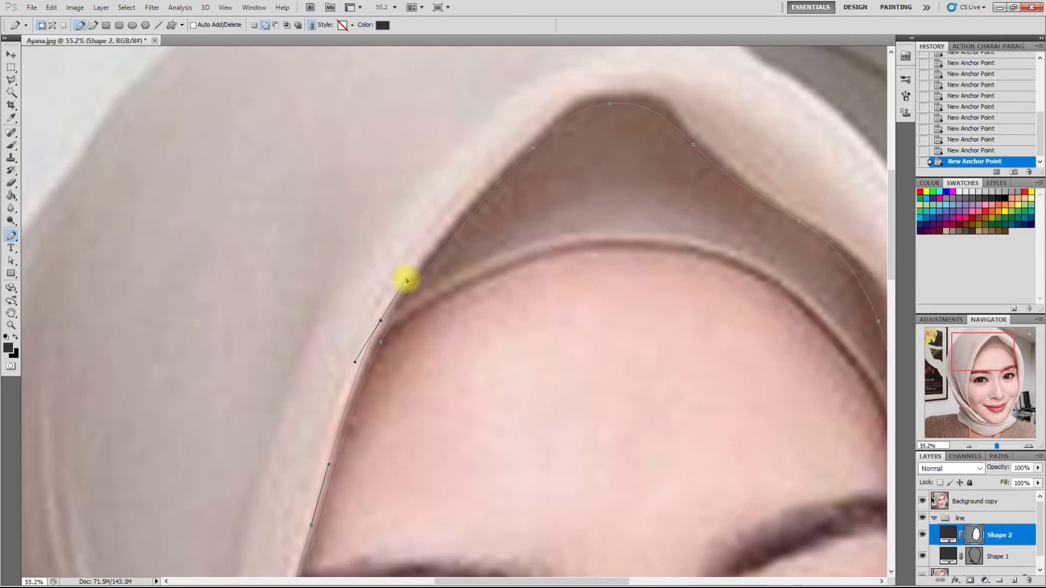
- Continue the outer edge over the hijab opening's peak and down its right slope, slightly above the first edge
scroll(496, 218, down, 2)
scroll(470, 241, up, 3)
scroll(469, 242, up, 1)
drag(467, 227, 523, 172)
drag(598, 142, 635, 137)
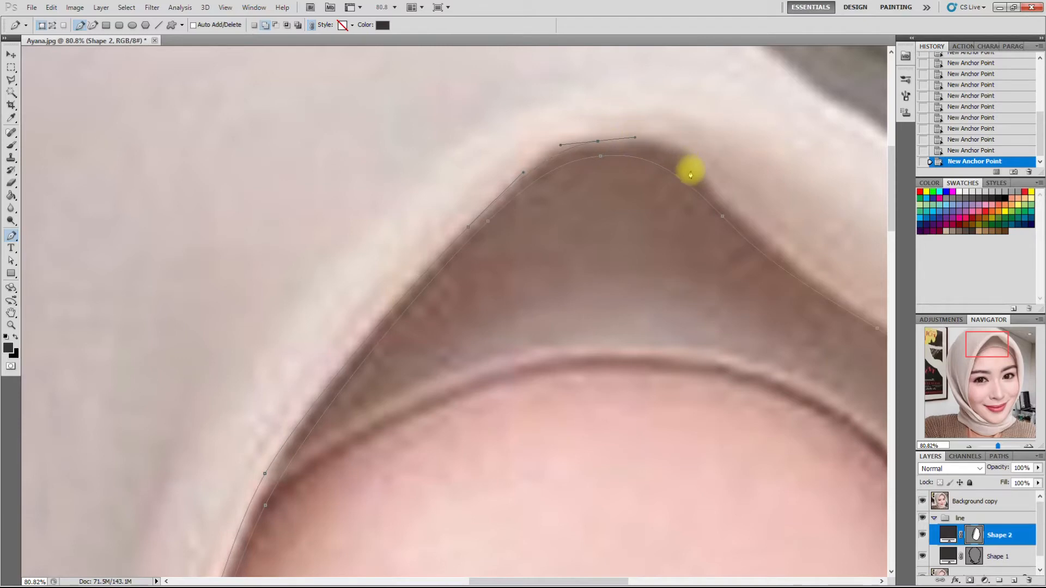
scroll(388, 205, down, 3)
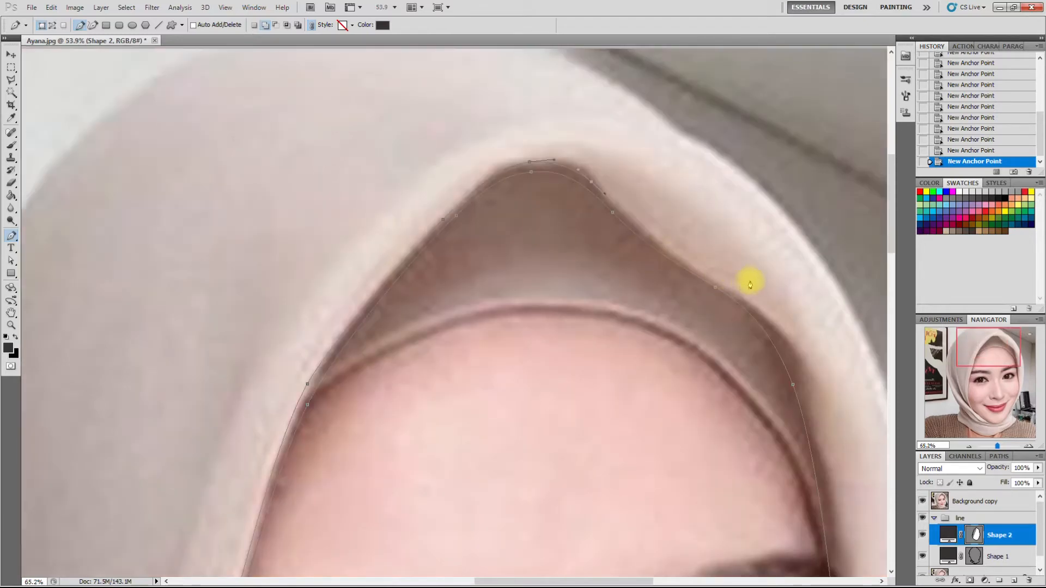
scroll(750, 285, up, 3)
drag(660, 259, 739, 308)
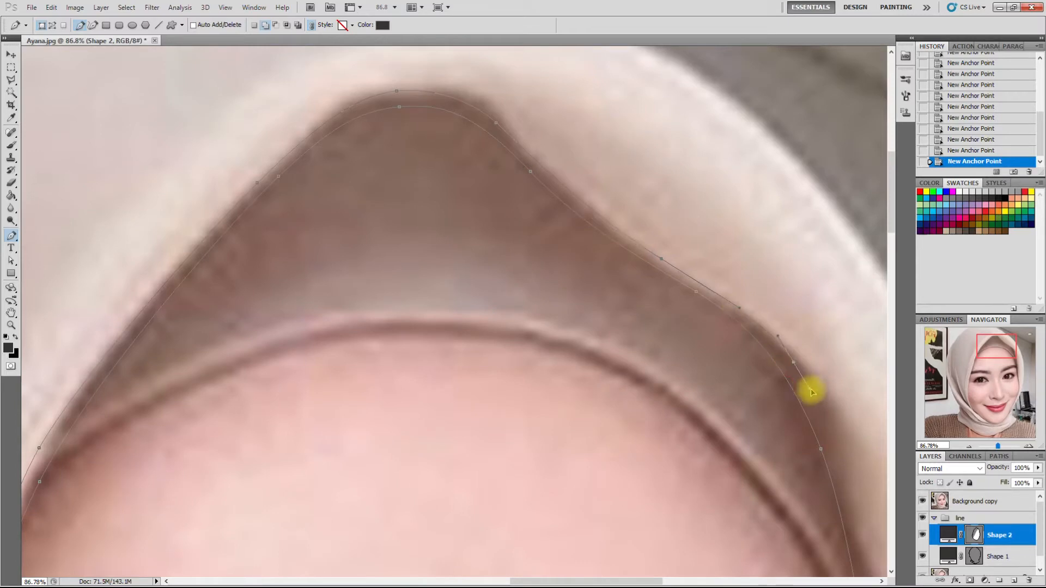
- Continue the outer edge down the right side of the forehead, past the eyebrow, to the upper right cheek
scroll(561, 245, down, 4)
scroll(547, 225, down, 3)
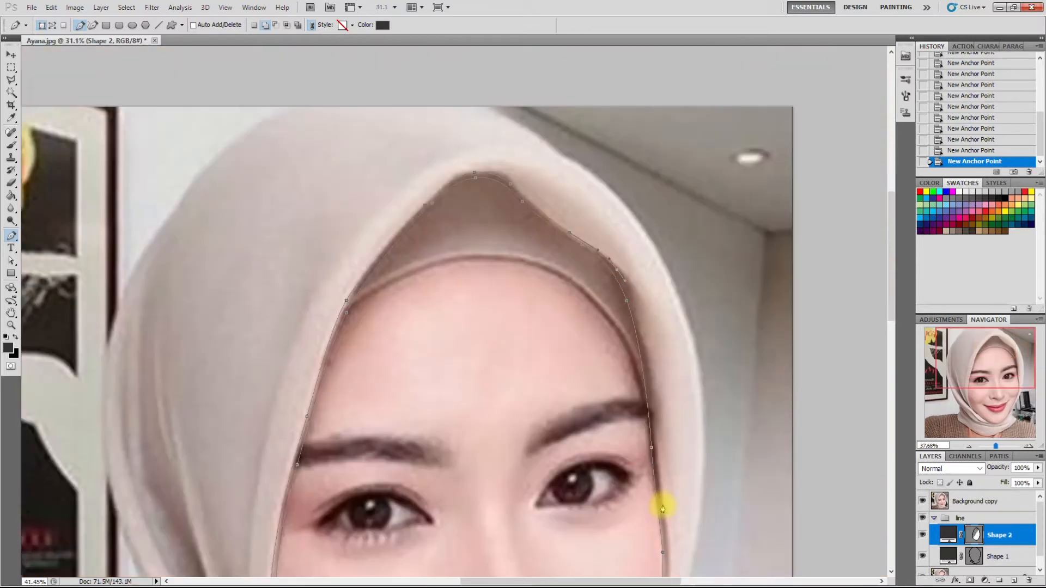
scroll(665, 509, up, 6)
drag(631, 280, 647, 421)
scroll(652, 270, down, 4)
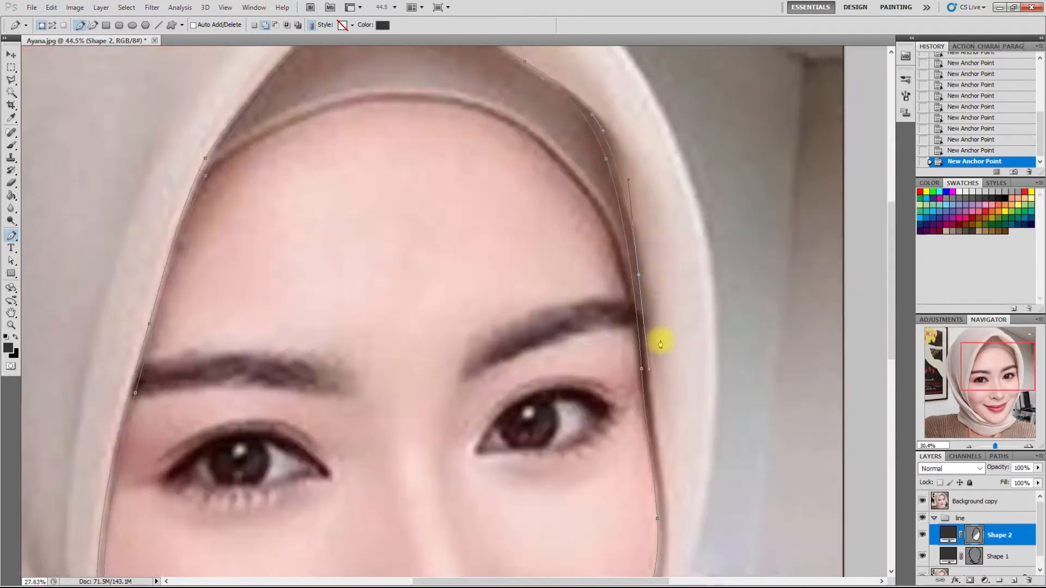
scroll(655, 334, up, 4)
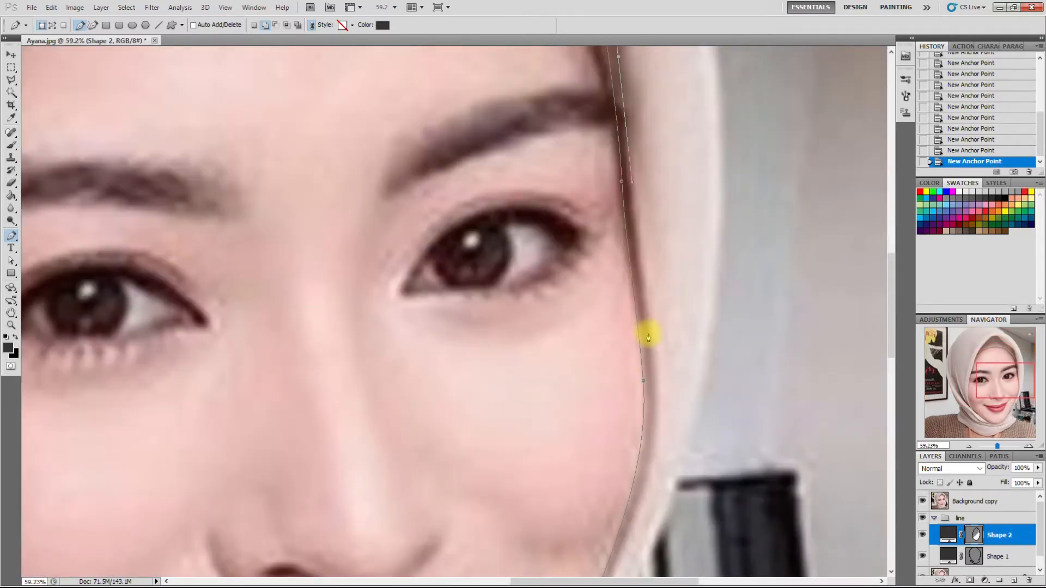
scroll(666, 323, down, 3)
scroll(665, 443, up, 4)
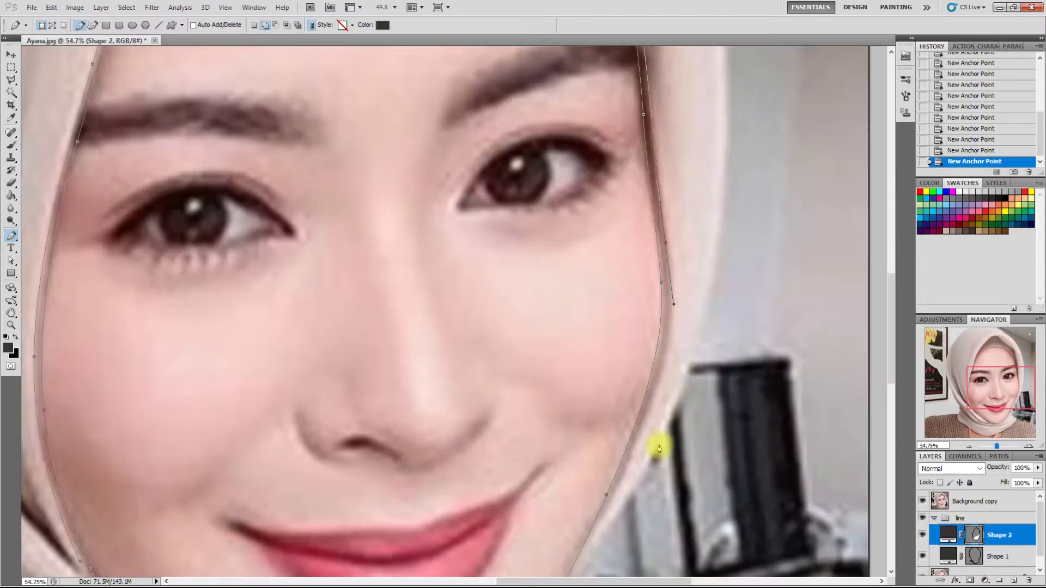
- Trace the outer edge down the right cheek and jaw, under the chin and up to the lower-left jaw
click(624, 550)
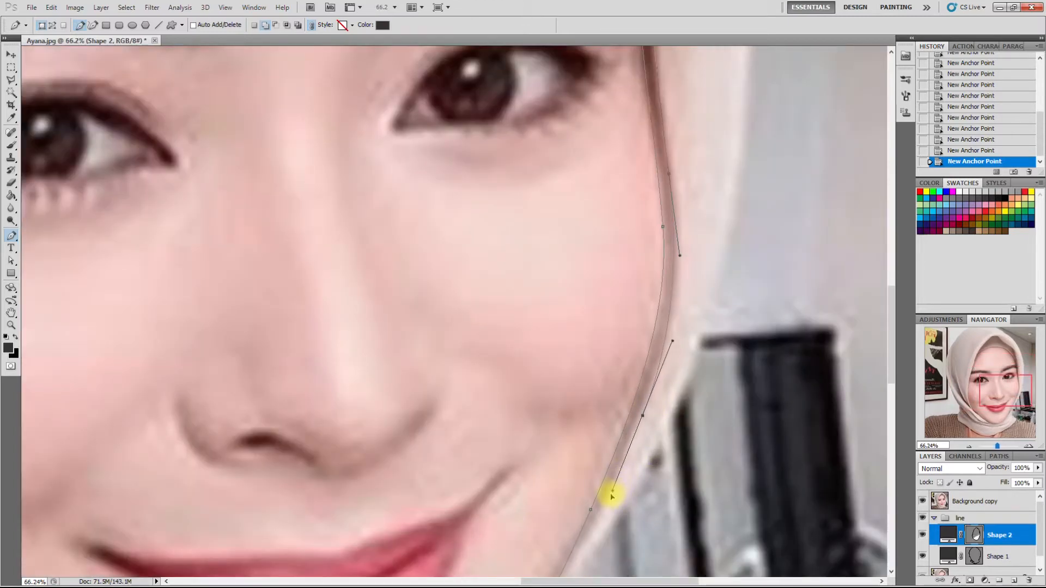
scroll(677, 250, down, 3)
scroll(603, 476, up, 4)
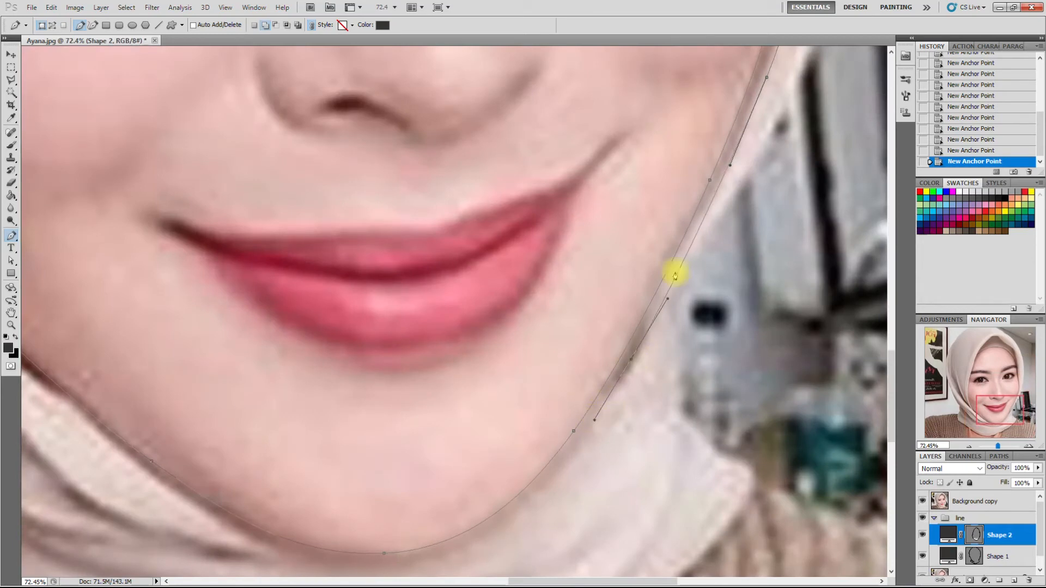
scroll(479, 477, down, 3)
scroll(478, 477, up, 1)
drag(497, 452, 395, 458)
drag(274, 353, 245, 331)
- Finish the outer edge along the lower-left jaw and close the face outline path at its starting point
scroll(215, 276, down, 1)
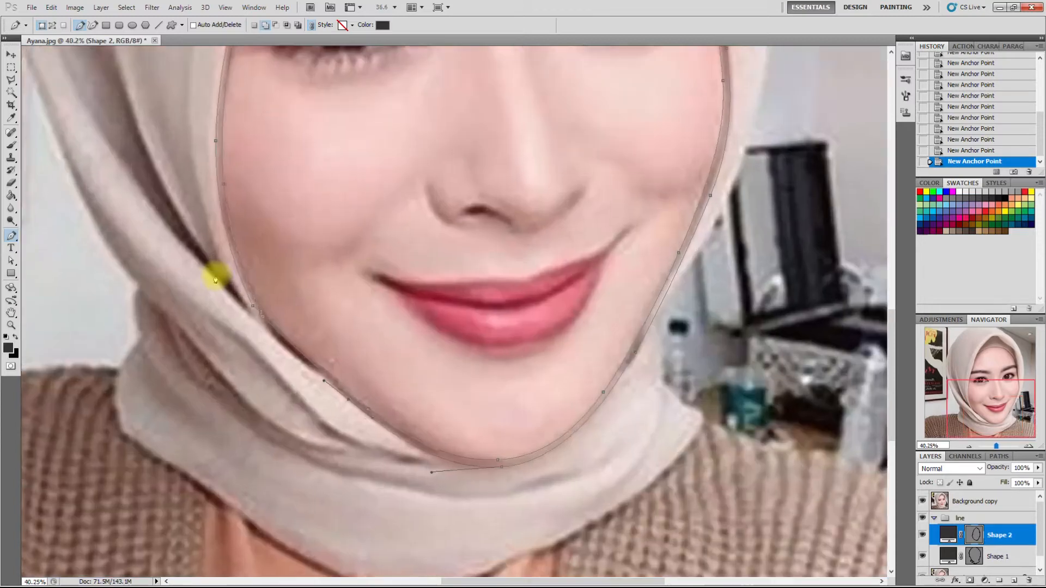
scroll(304, 367, up, 3)
drag(282, 360, 272, 344)
click(265, 321)
click(279, 332)
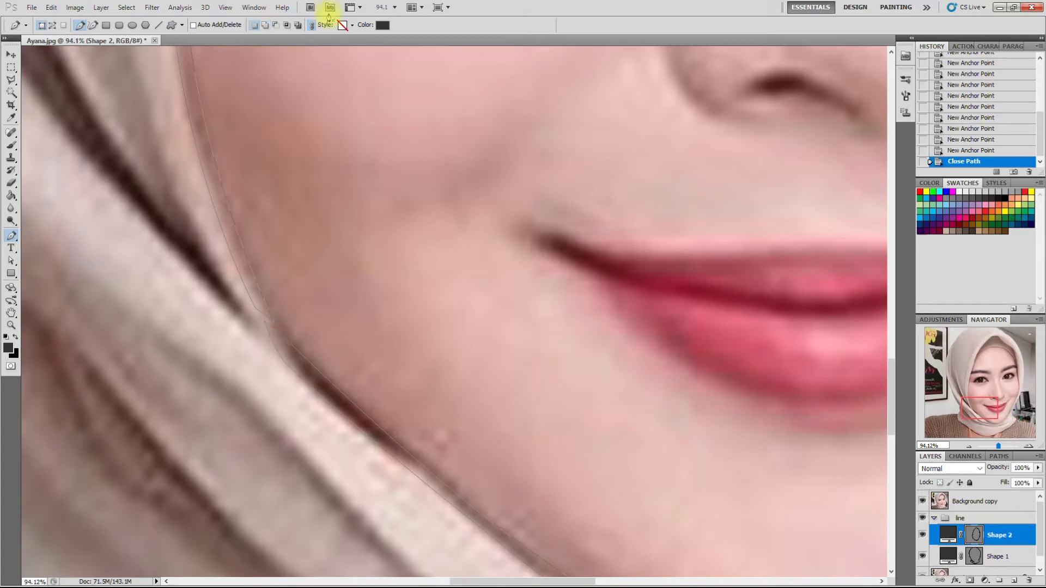
- Add a small closed patch to the face outline shape, using the add to shape area option, where its ends meet on the lower-left cheek
click(265, 25)
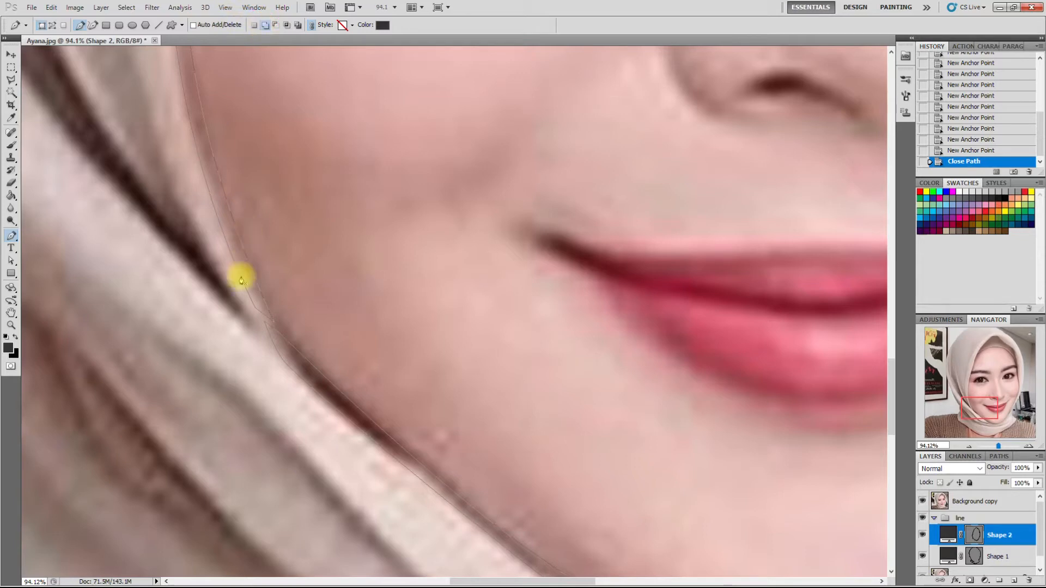
scroll(271, 322, up, 3)
click(271, 306)
drag(320, 376, 343, 403)
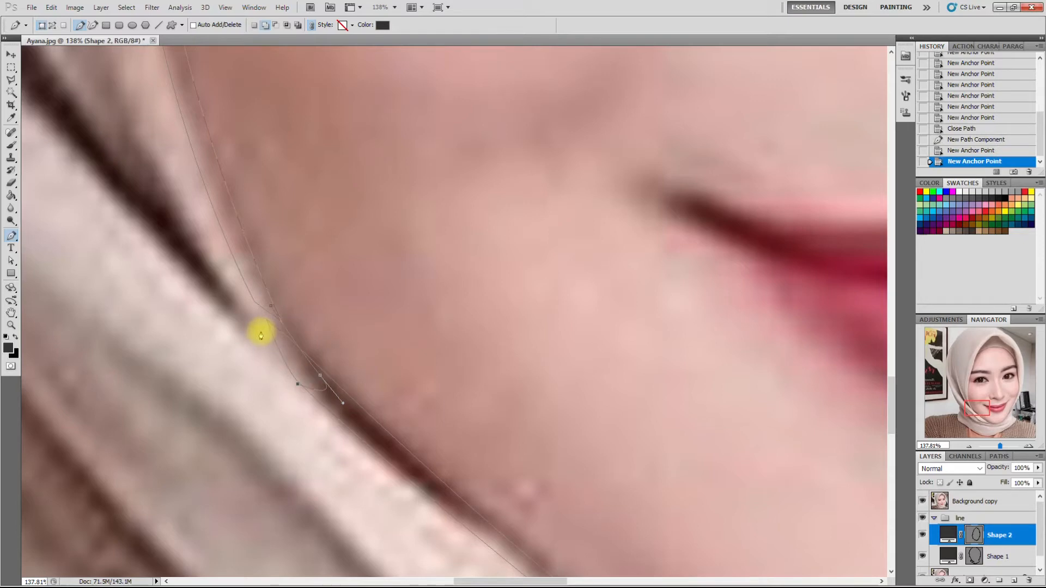
drag(245, 278, 231, 229)
click(270, 305)
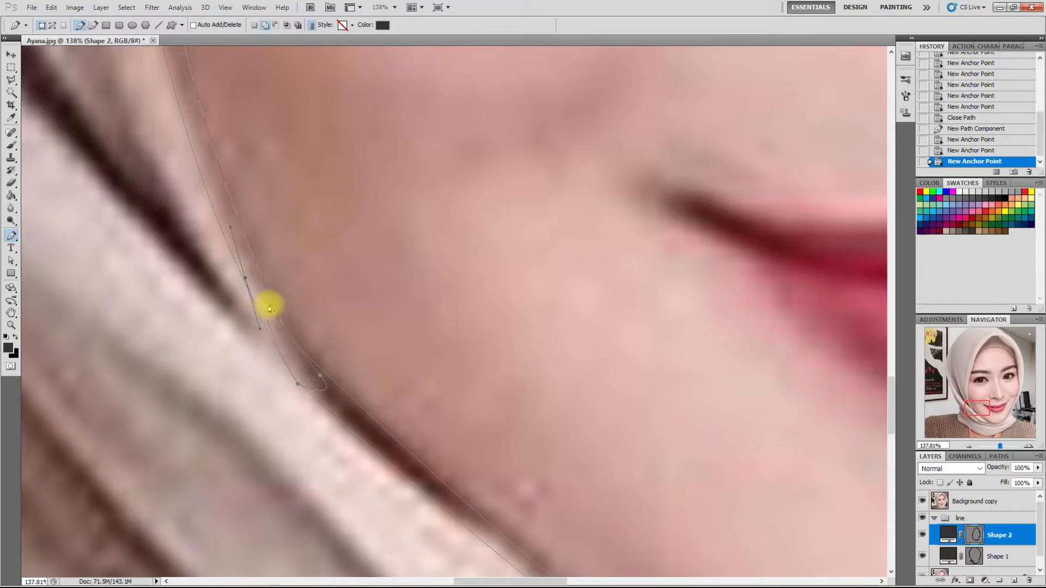
- Start a new fold line in the face outline shape at the lower-left cheek and trace it up the hijab's left inner fold
scroll(362, 327, down, 3)
click(323, 365)
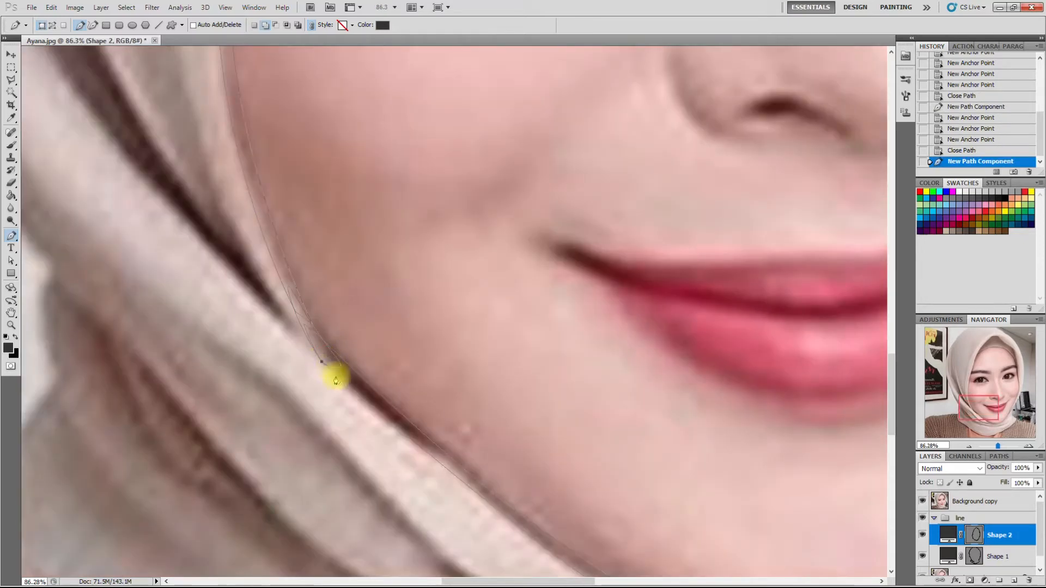
scroll(334, 356, down, 6)
drag(231, 213, 206, 143)
scroll(339, 373, down, 4)
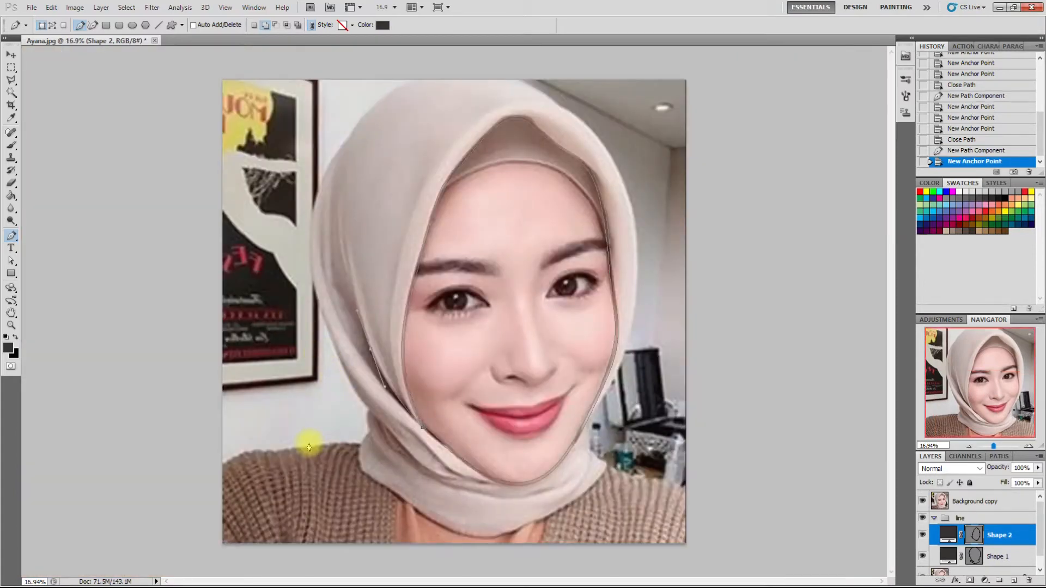
scroll(349, 327, up, 4)
drag(341, 270, 348, 302)
- Trace the fold line's other edge back down the hijab's dark fold and close the path at the lower-left cheek
scroll(350, 336, up, 3)
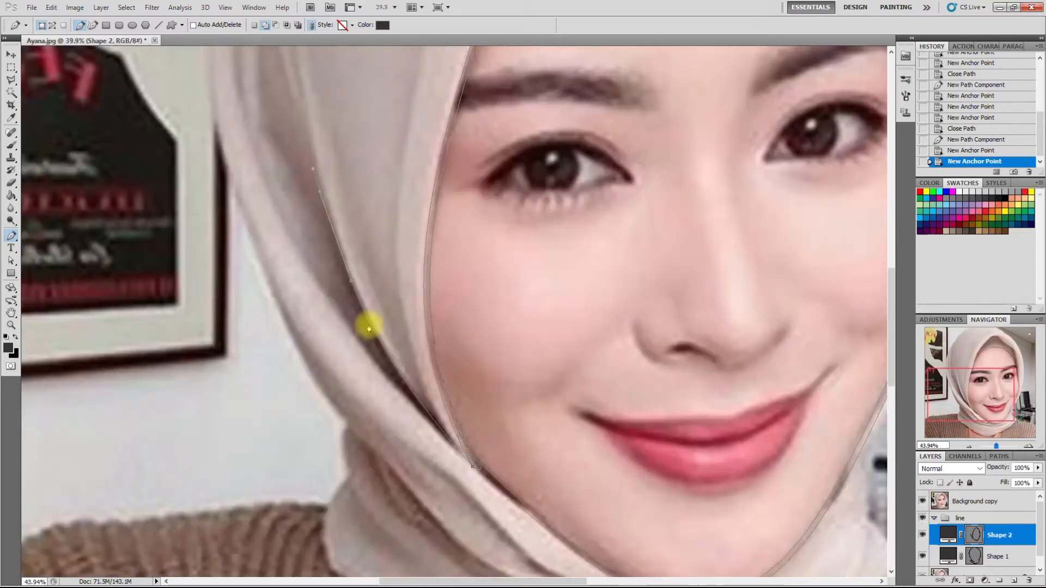
drag(370, 350, 414, 428)
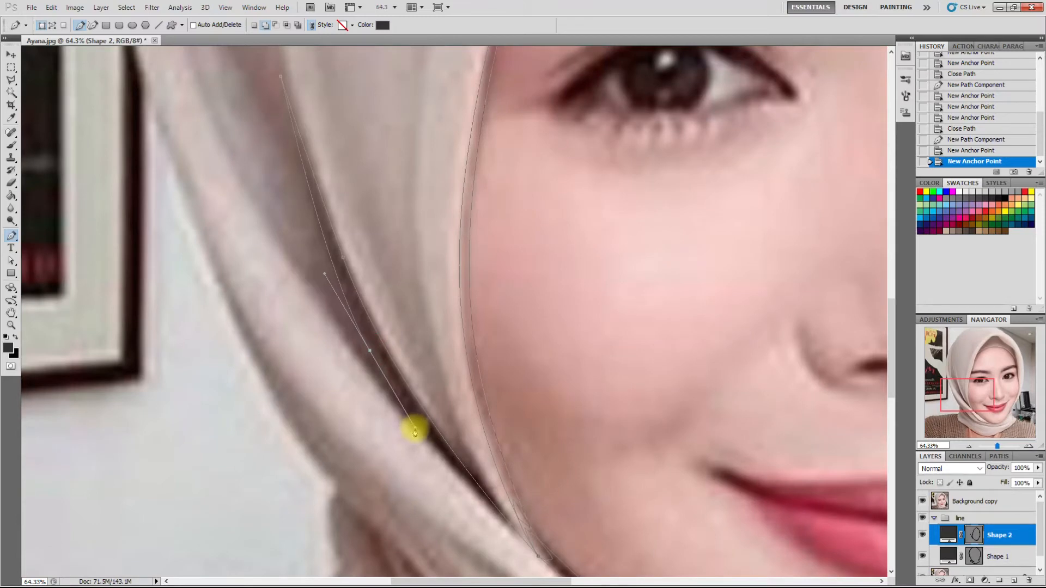
click(540, 559)
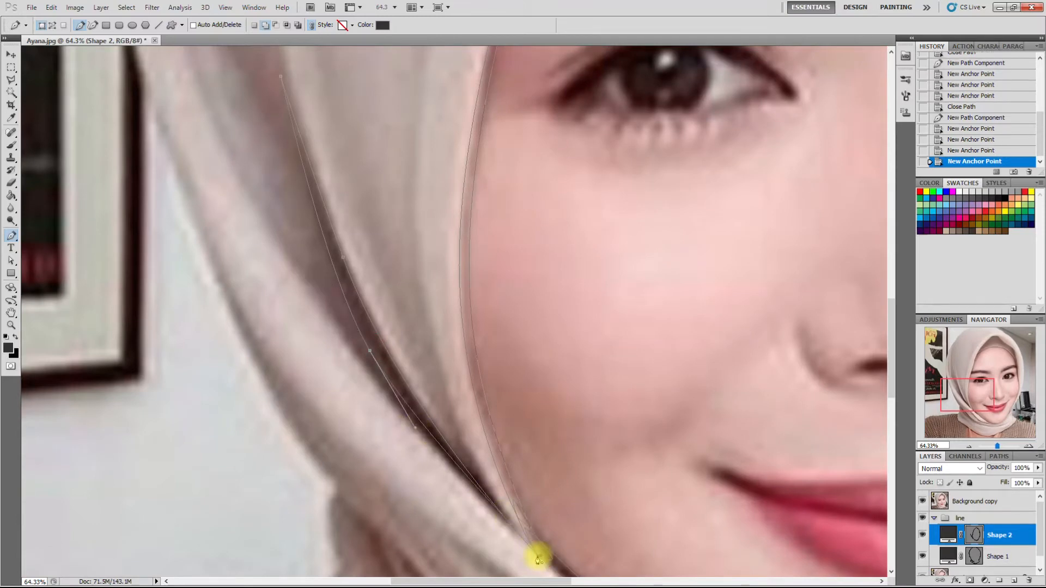
click(969, 152)
scroll(543, 518, down, 2)
scroll(566, 461, up, 3)
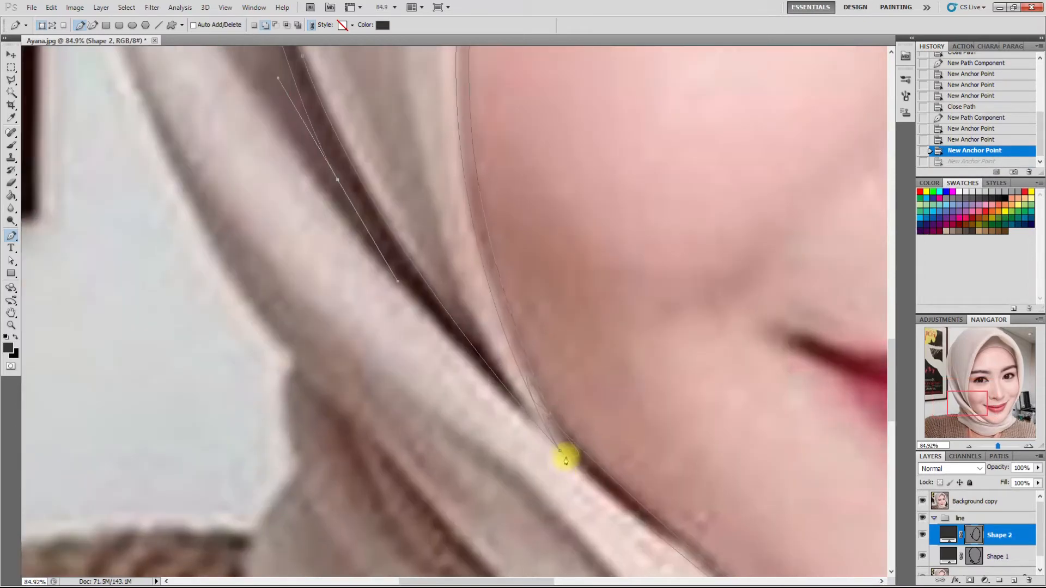
drag(559, 453, 615, 476)
scroll(485, 321, down, 5)
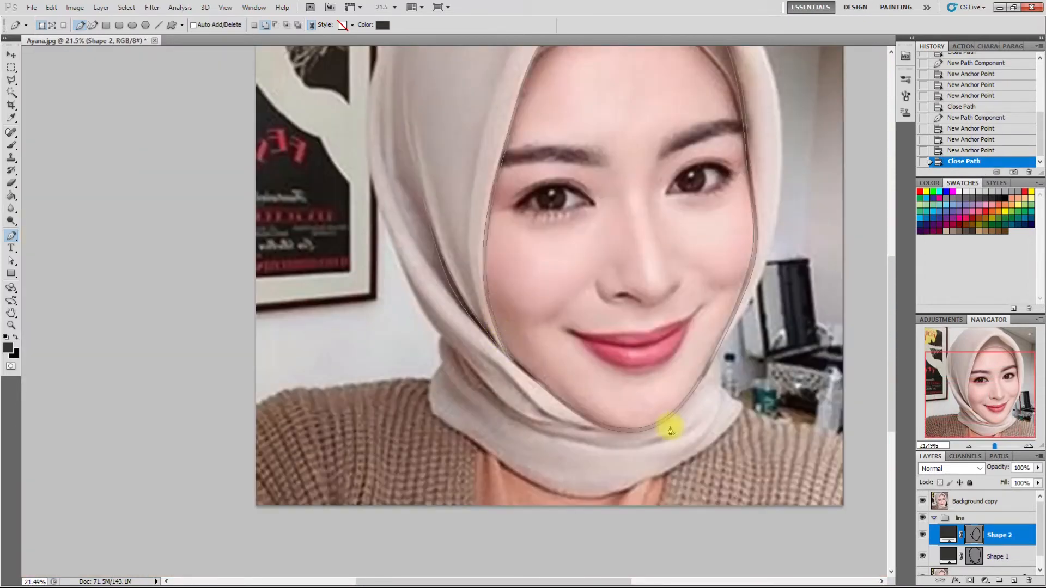
scroll(728, 474, down, 2)
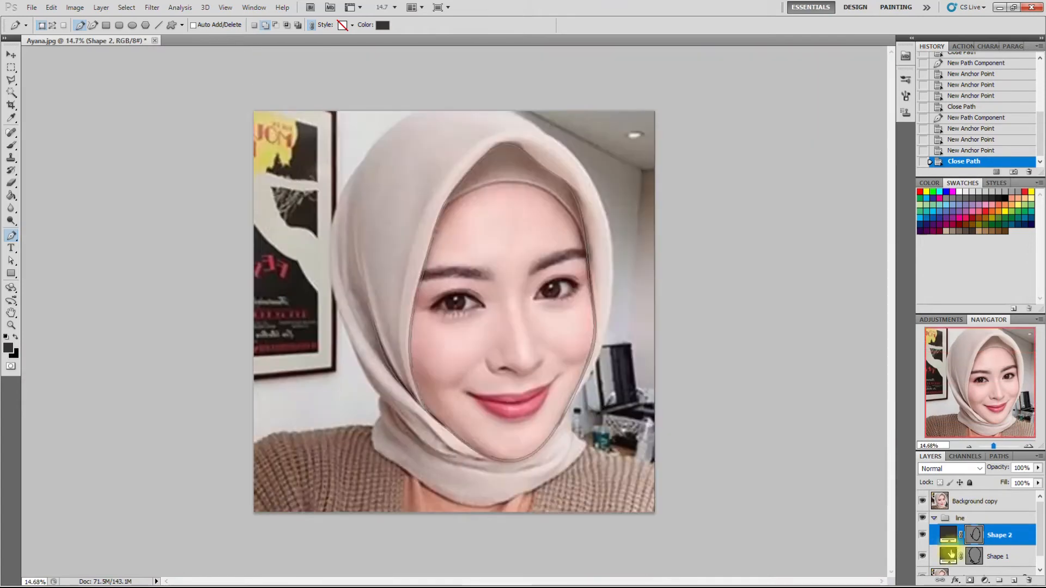
- Add a white (ffffff) solid color fill layer directly above the Background layer, beneath the line group
scroll(952, 527, down, 1)
click(966, 565)
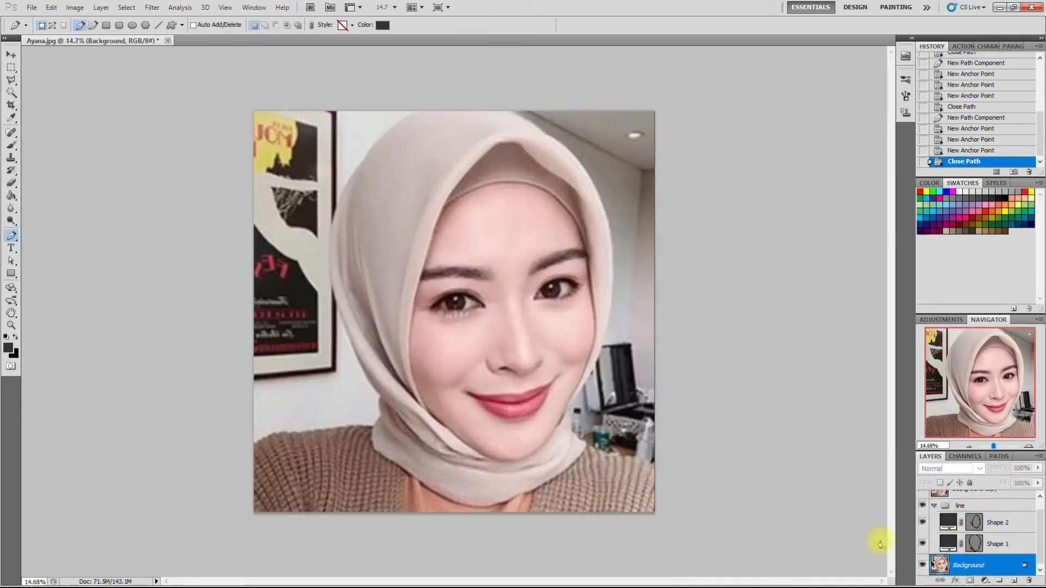
click(984, 580)
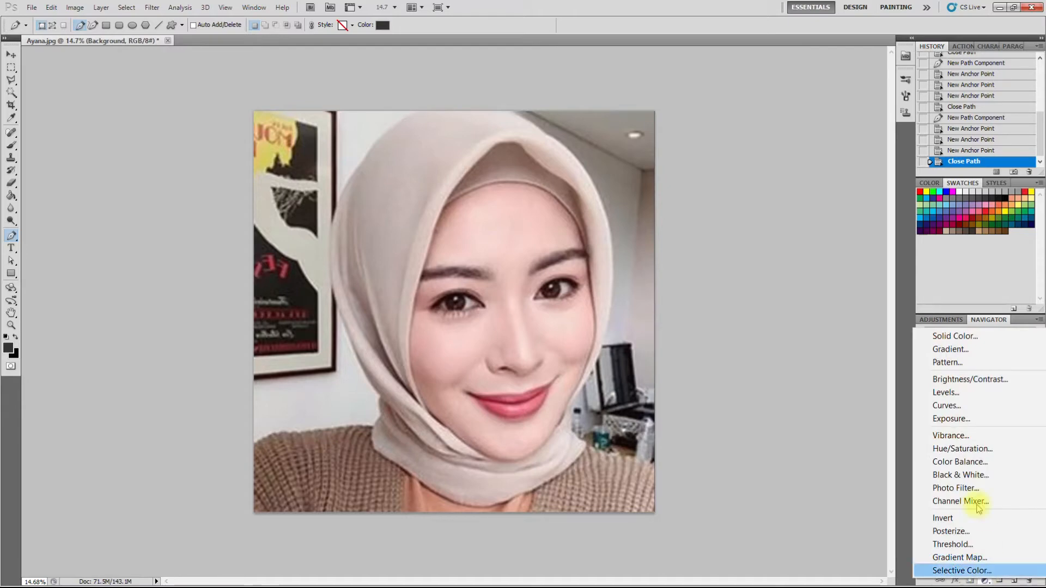
click(954, 336)
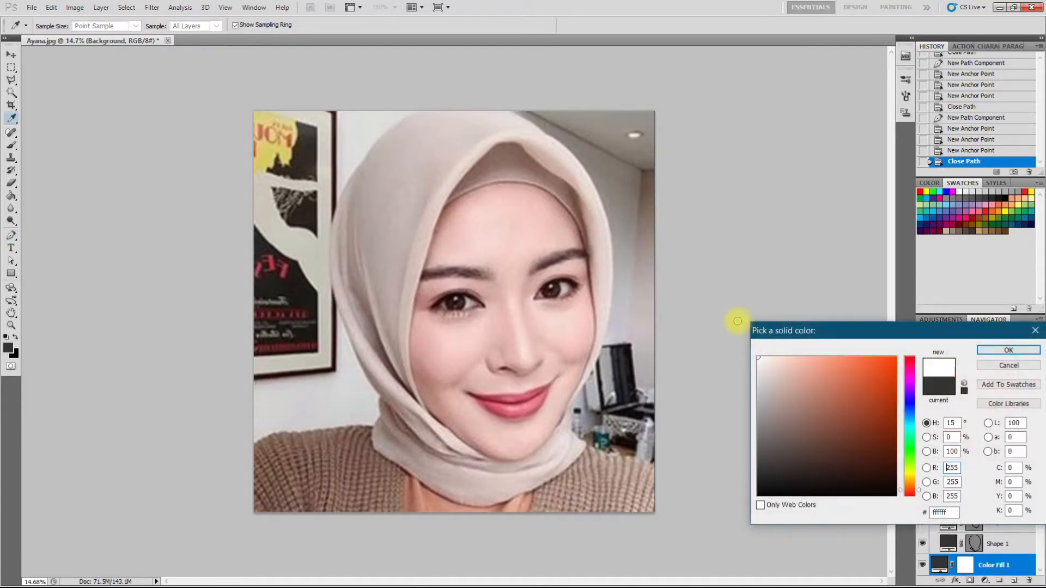
click(1008, 350)
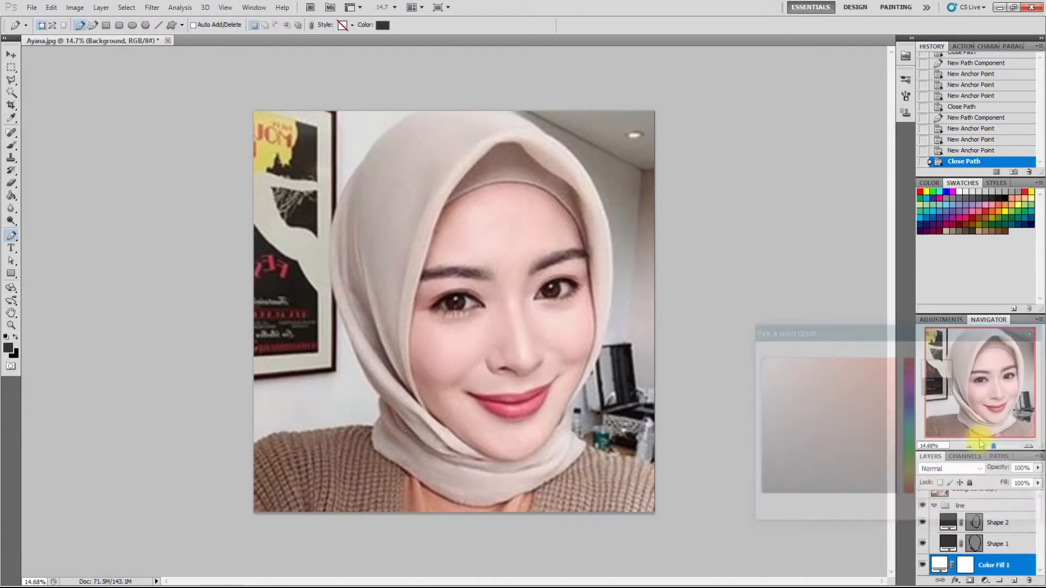
- Select Shape 2 and toggle the Background copy layer's visibility to check the hijab and face line art against white
click(965, 522)
scroll(930, 509, up, 1)
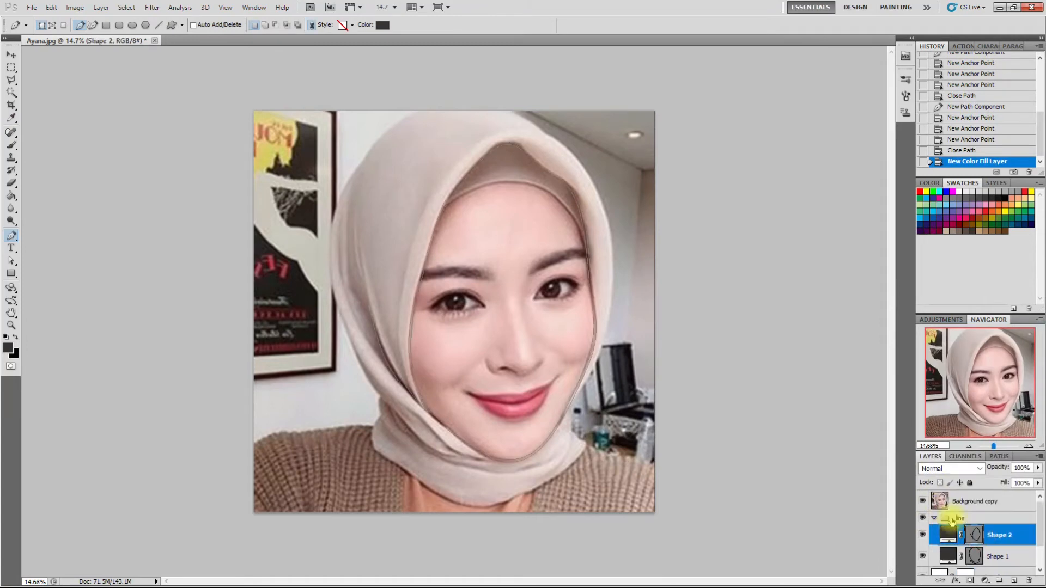
click(922, 504)
click(922, 504)
click(923, 505)
click(922, 501)
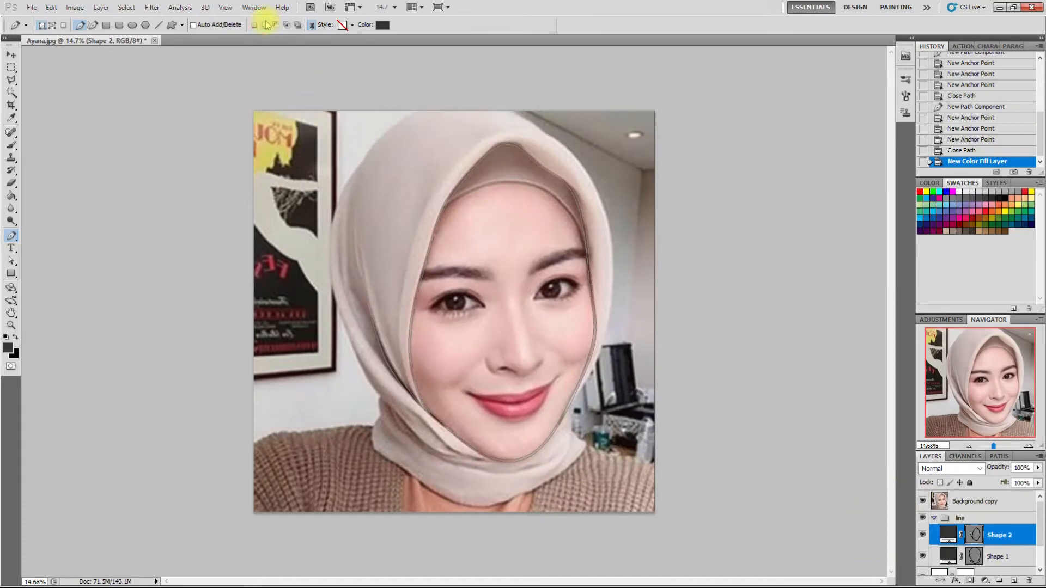
- In Shape 1, trace the lower edge of the sweater's left shoulder line from the canvas edge to the hijab
scroll(290, 480, up, 8)
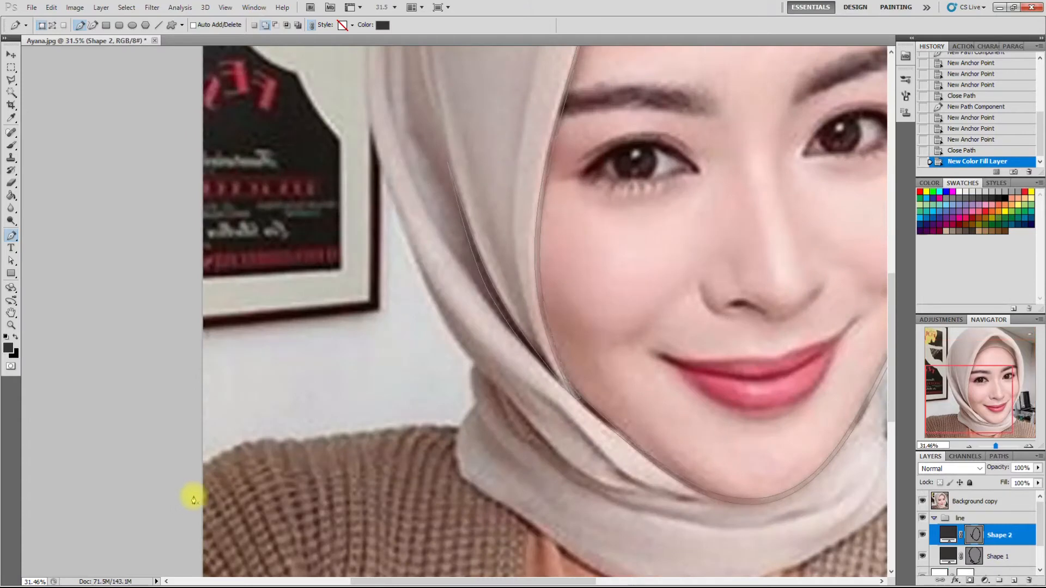
click(973, 556)
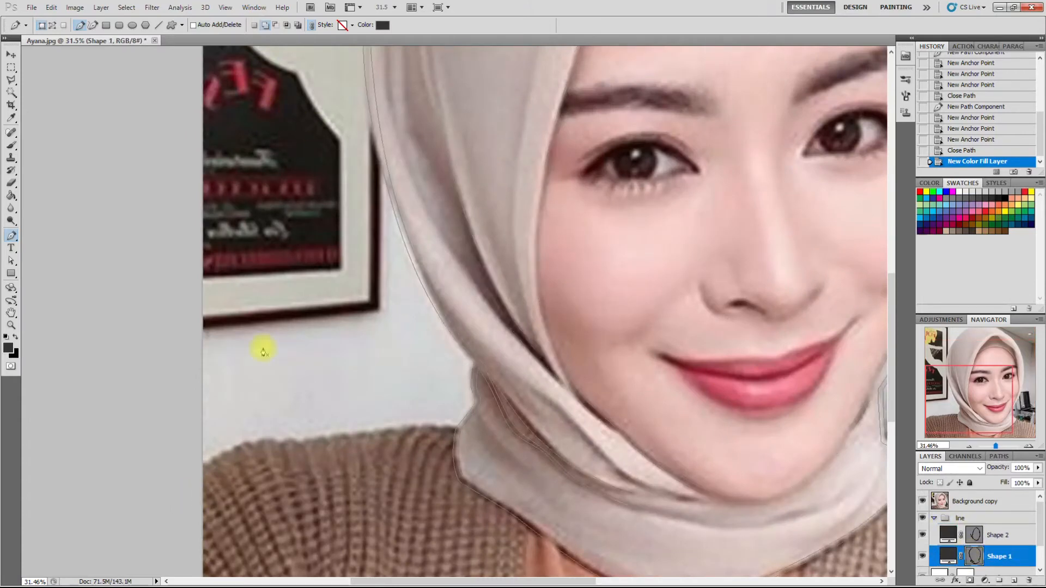
scroll(195, 483, up, 8)
click(316, 387)
drag(450, 383, 517, 377)
drag(678, 354, 747, 352)
click(796, 358)
- Trace the left shoulder line's upper edge from the hijab back to the canvas edge, redoing misplaced anchors, and close the path
drag(622, 350, 515, 360)
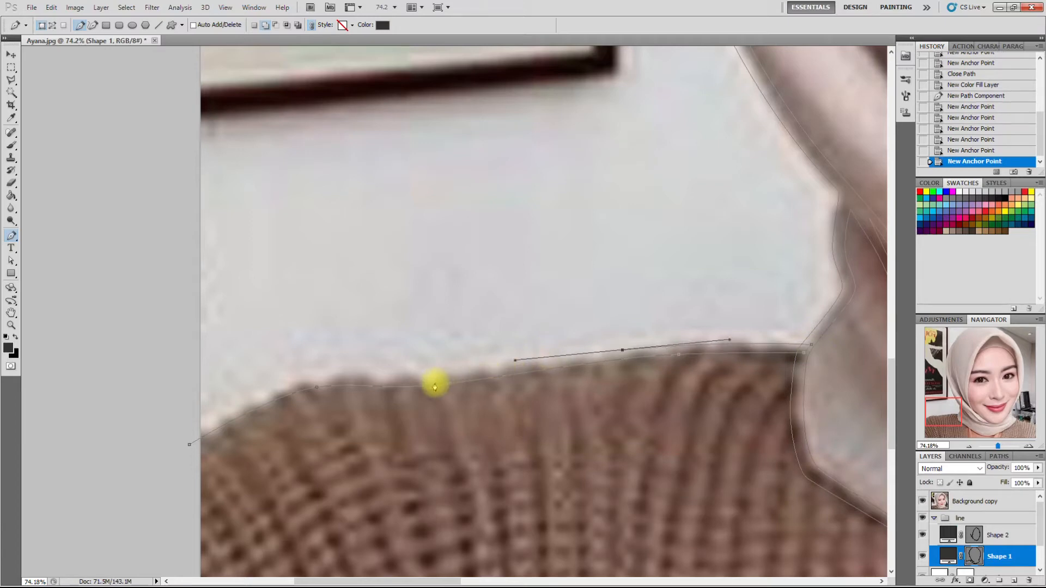
drag(403, 379, 367, 383)
drag(289, 384, 241, 392)
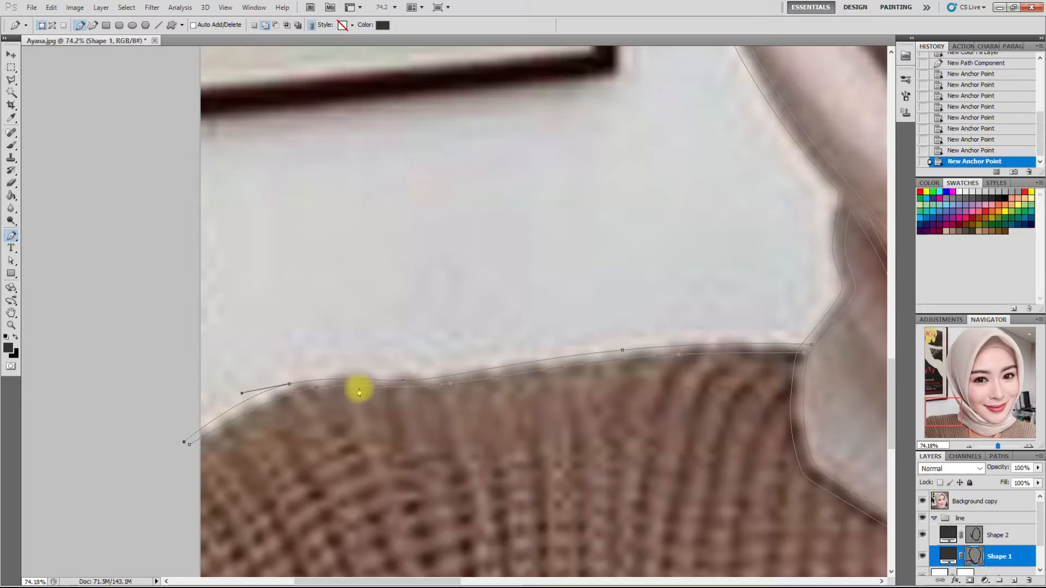
key(ctrl+alt+z)
key(ctrl+alt+z)
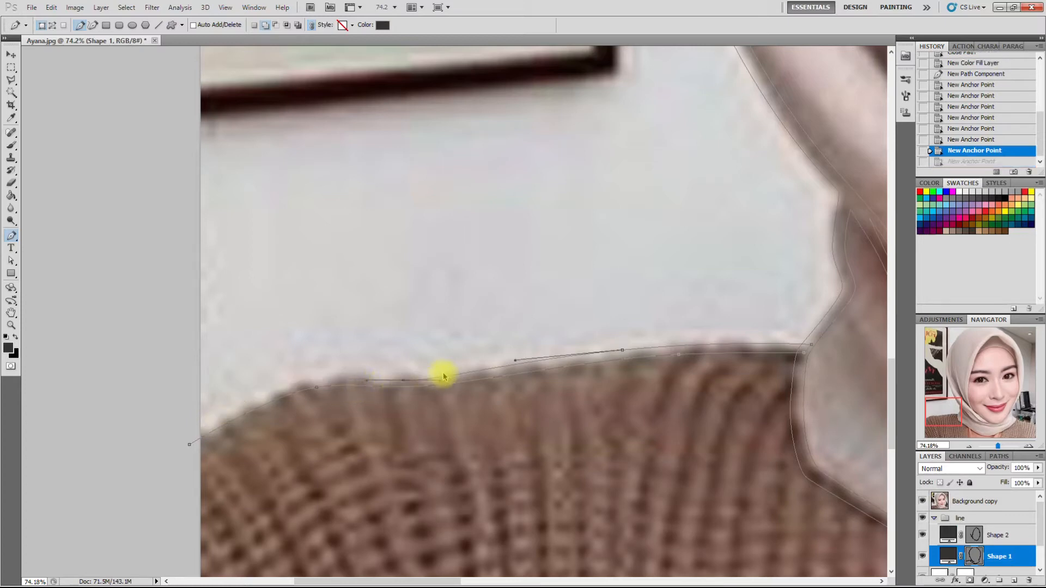
drag(306, 380, 262, 390)
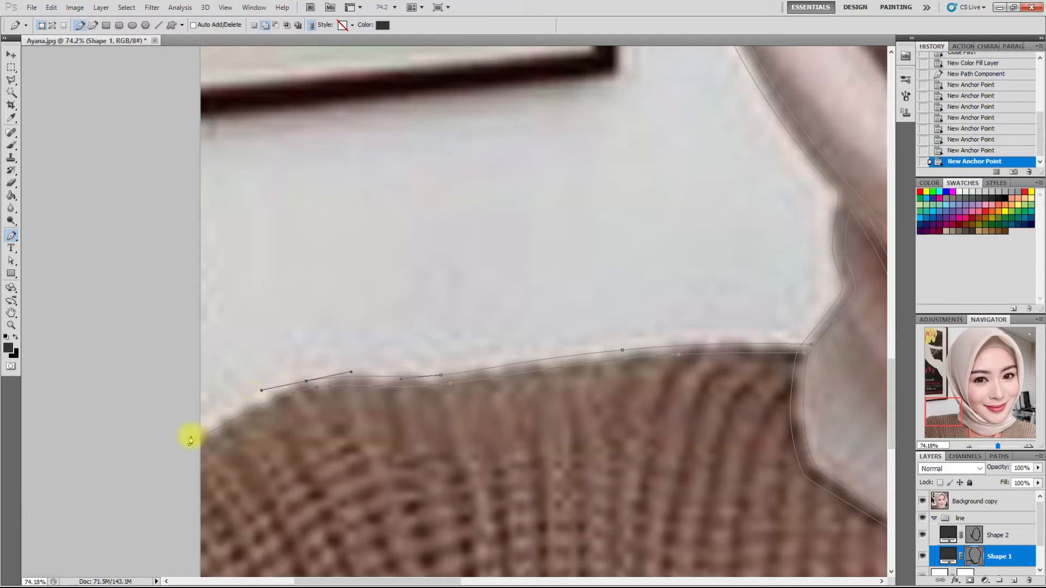
click(190, 439)
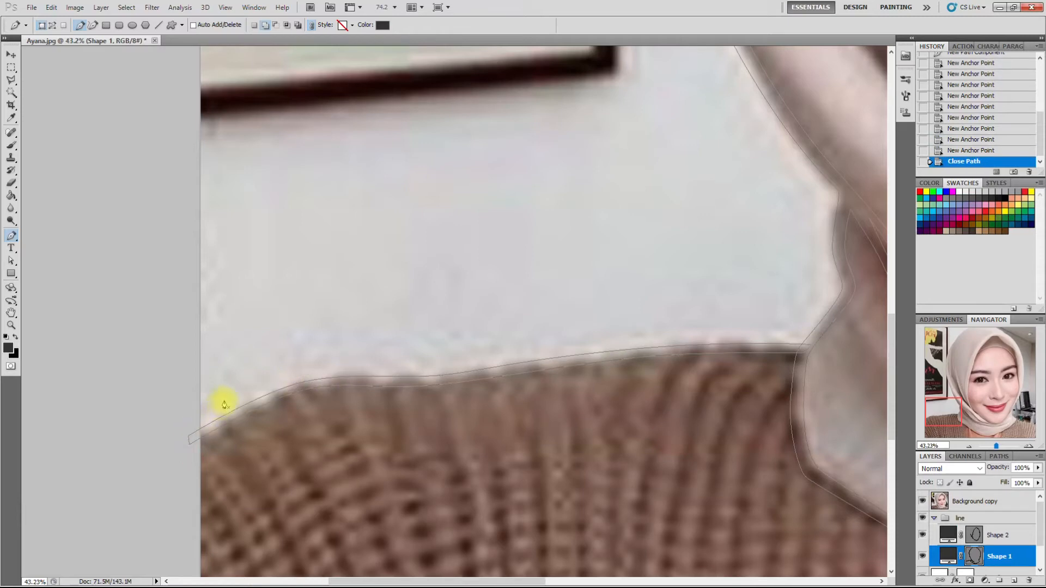
scroll(250, 380, down, 5)
scroll(250, 380, down, 2)
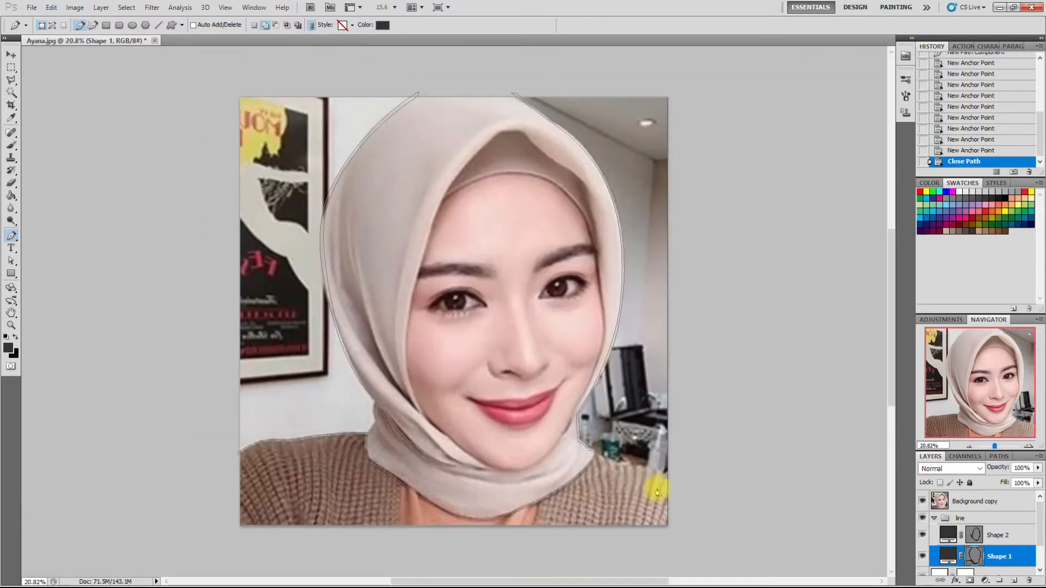
- Trace the lower edge of the sweater's right shoulder line from the right canvas edge to the hijab in Shape 1
scroll(731, 529, up, 3)
scroll(731, 529, up, 4)
click(742, 499)
click(499, 436)
click(405, 408)
click(360, 384)
click(343, 374)
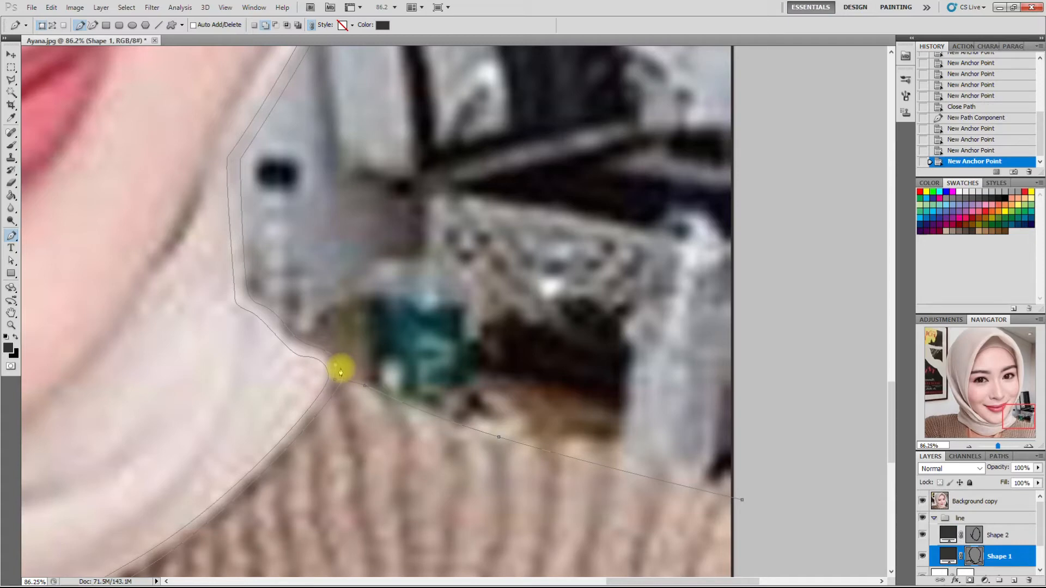
click(341, 372)
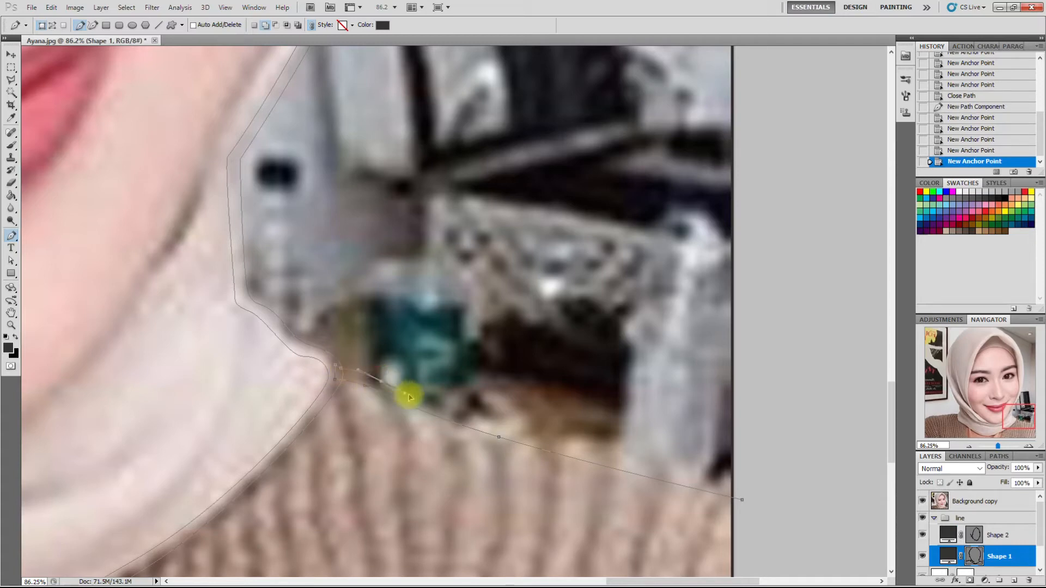
- Trace the right shoulder line's upper edge back to the right canvas edge and close the path
drag(741, 491, 850, 532)
drag(414, 432, 477, 449)
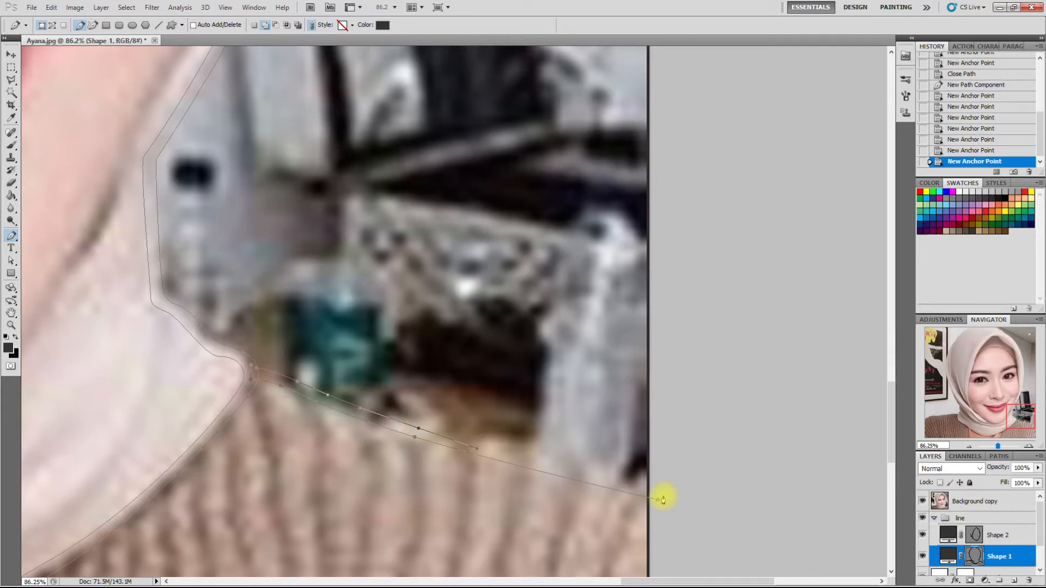
click(660, 492)
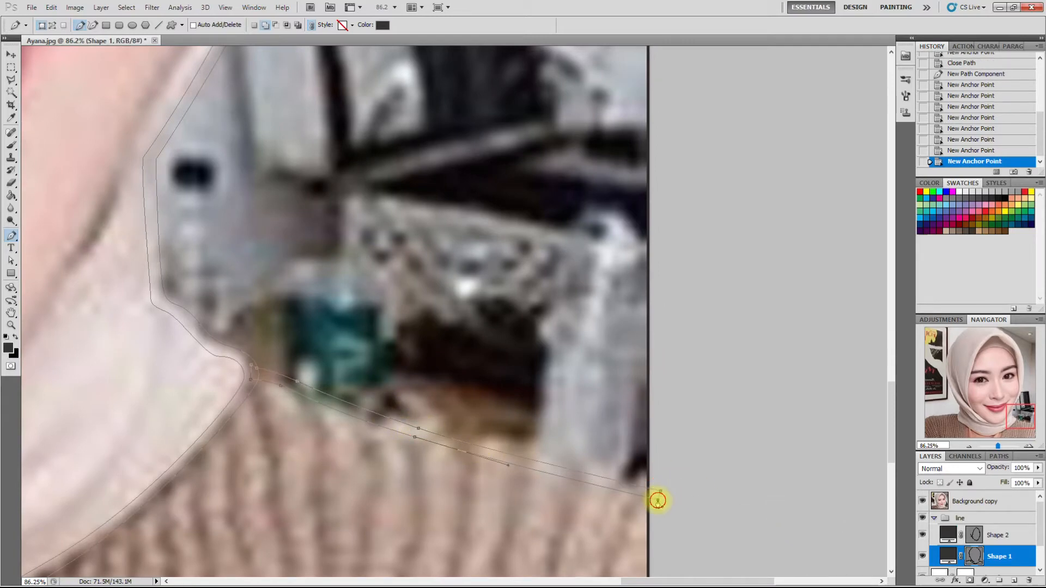
scroll(740, 479, down, 5)
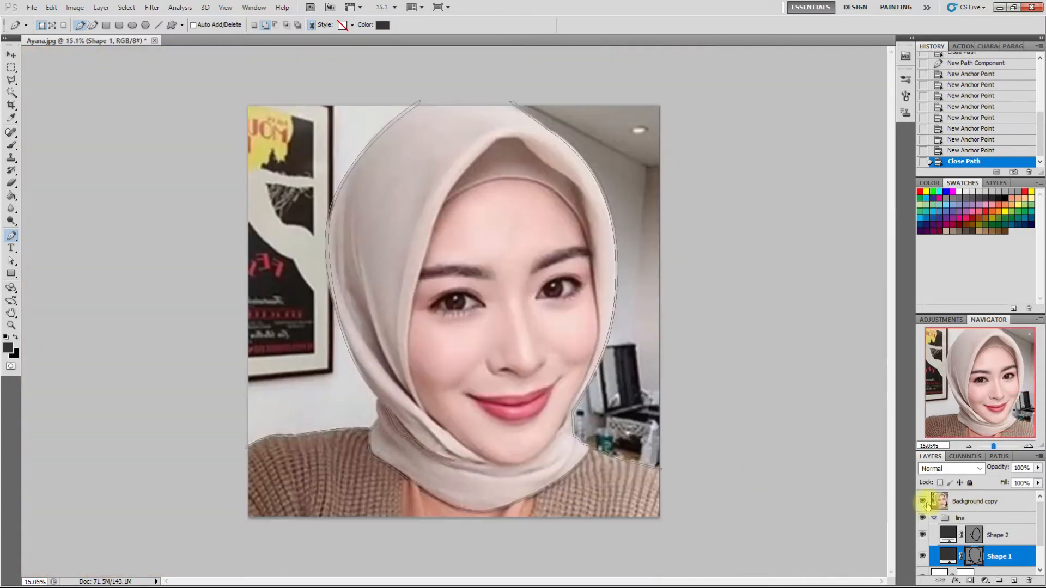
- Toggle the Background copy layer's visibility to examine the line art with both shoulder lines added
click(922, 502)
click(922, 501)
click(922, 502)
click(922, 501)
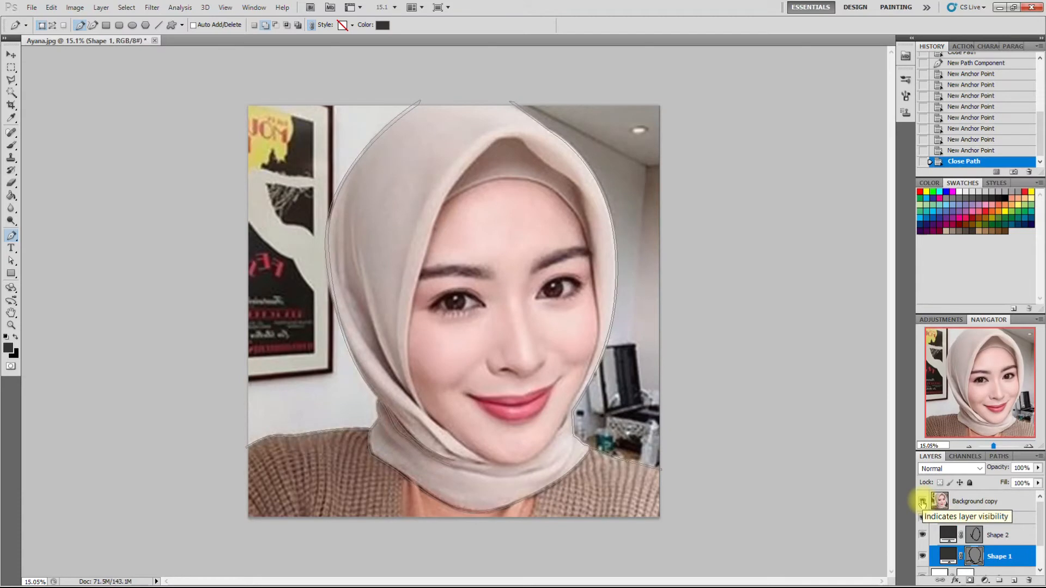
click(922, 501)
click(922, 501)
- Start another fold line in Shape 1 on the hijab below the left cheek and trace it down to under the chin
scroll(466, 467, up, 1)
scroll(465, 468, up, 4)
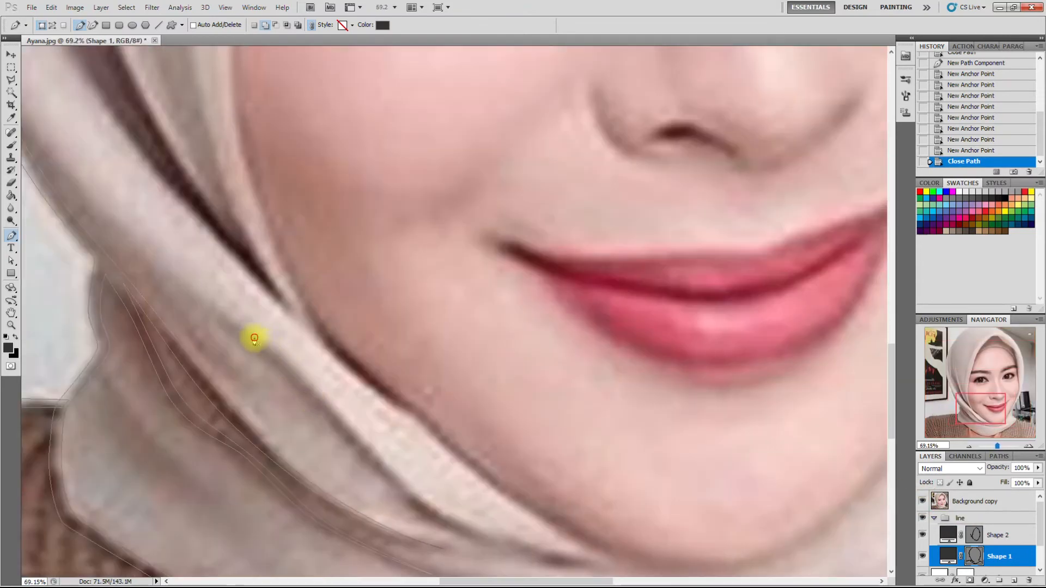
click(254, 338)
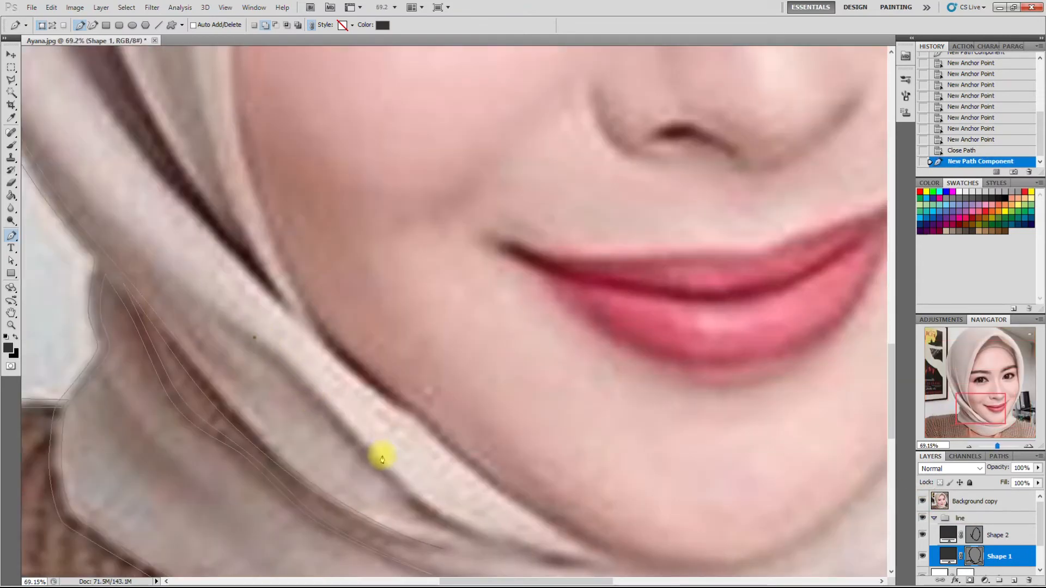
click(487, 534)
click(529, 549)
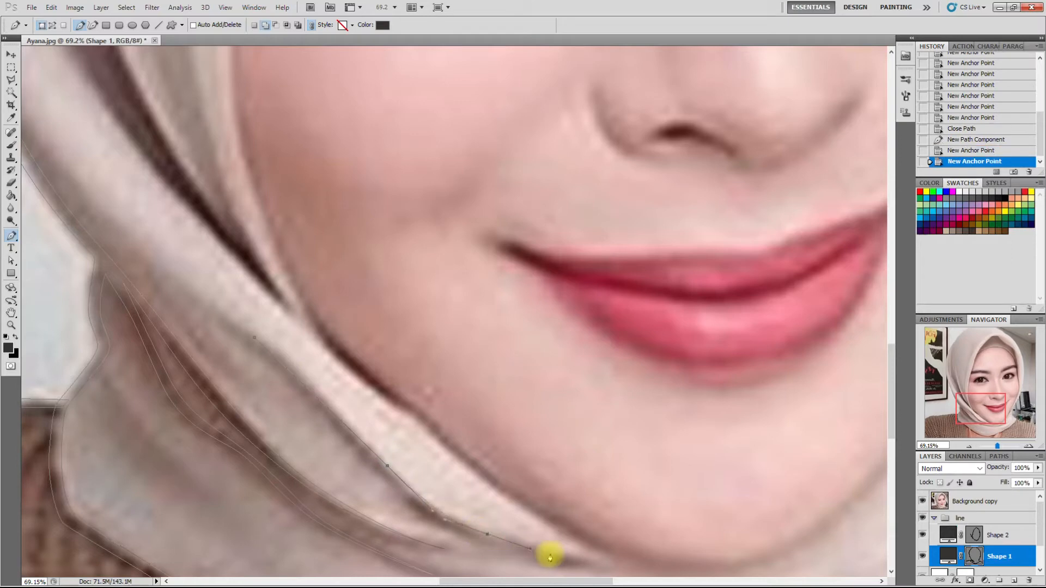
click(589, 567)
- Trace the new hijab fold line's return edge up from under the chin and close the path at its starting point
drag(428, 516, 404, 500)
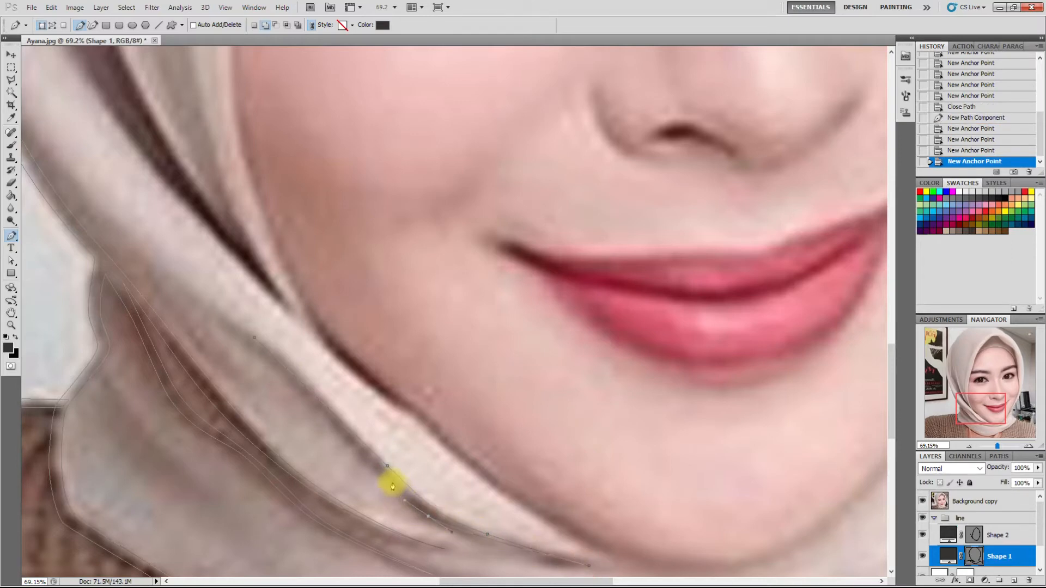
drag(314, 405, 300, 388)
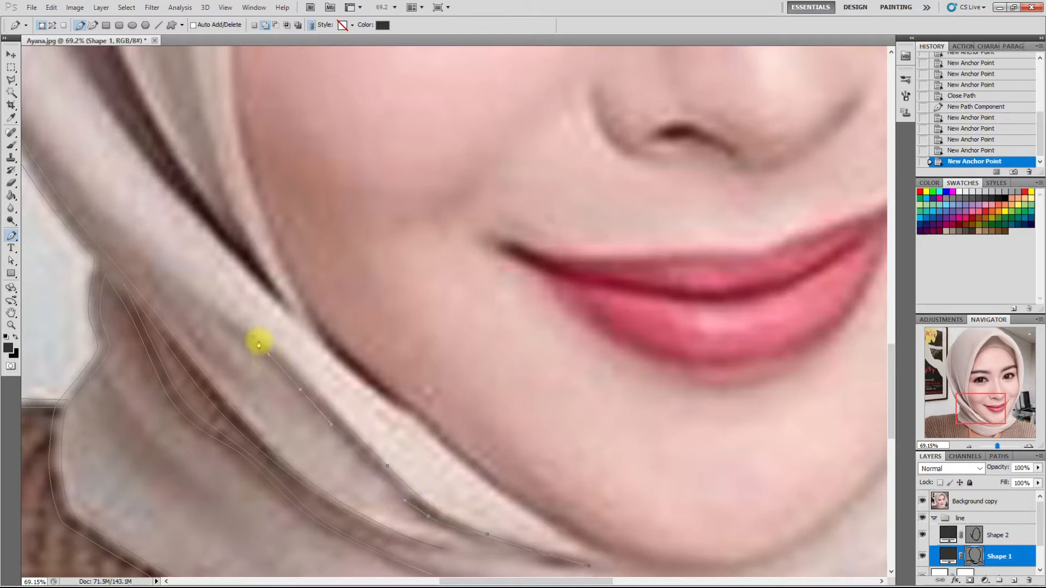
click(253, 343)
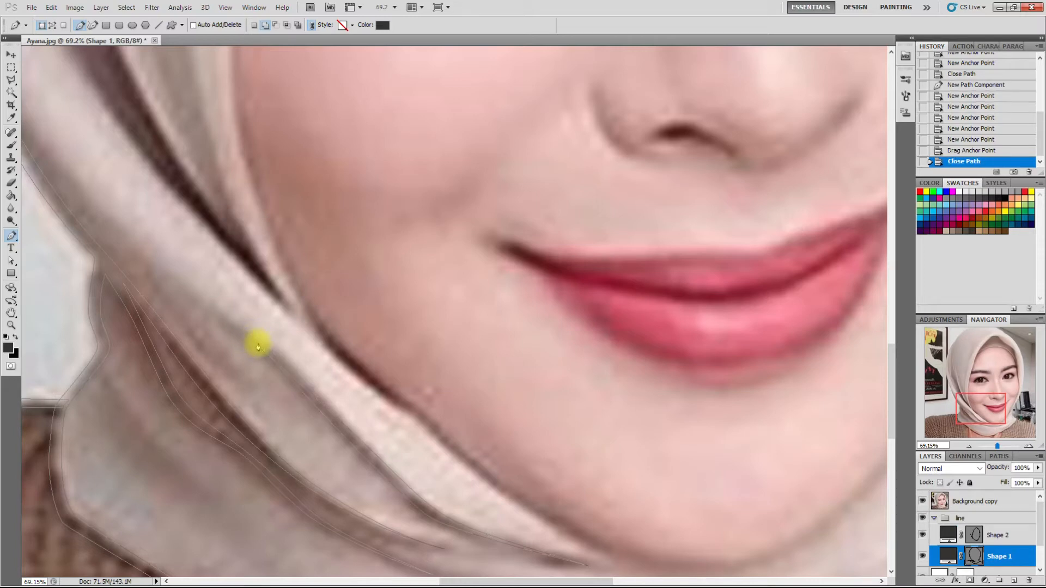
scroll(294, 349, down, 8)
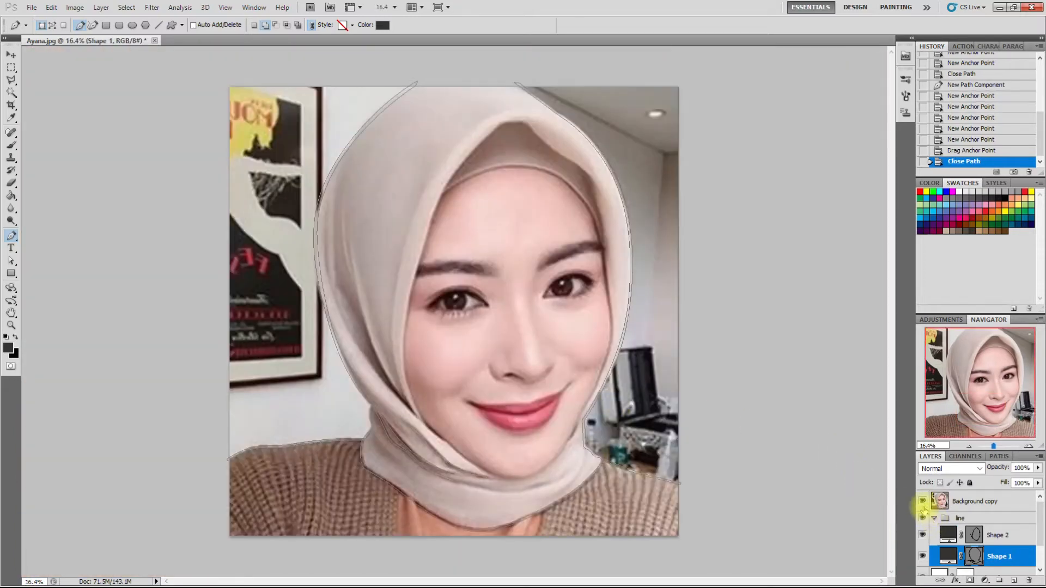
- Toggle the Background copy layer's visibility repeatedly to examine the hijab and face line art beneath it
click(922, 501)
click(922, 504)
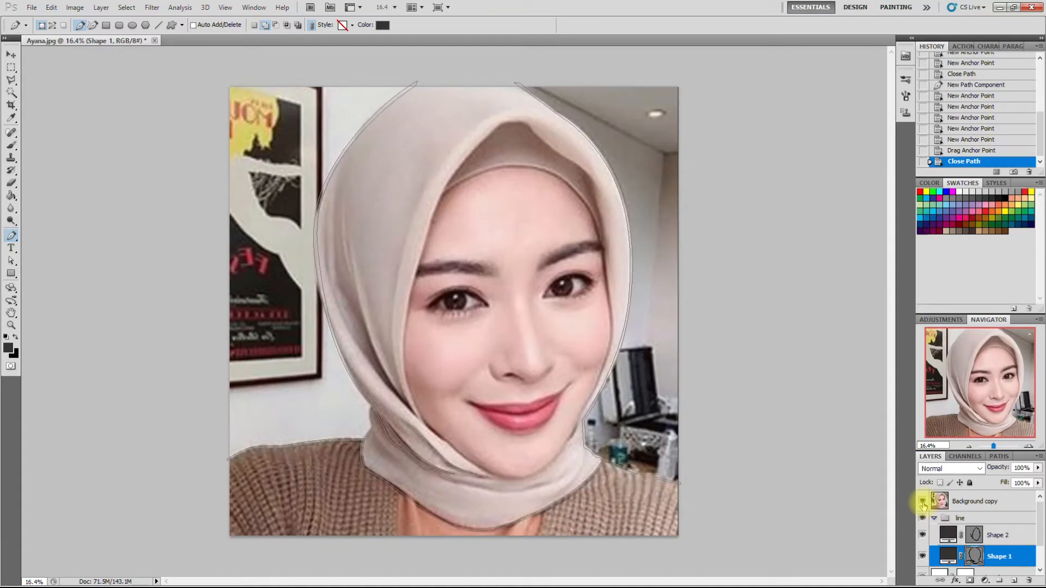
click(923, 504)
click(922, 503)
click(980, 533)
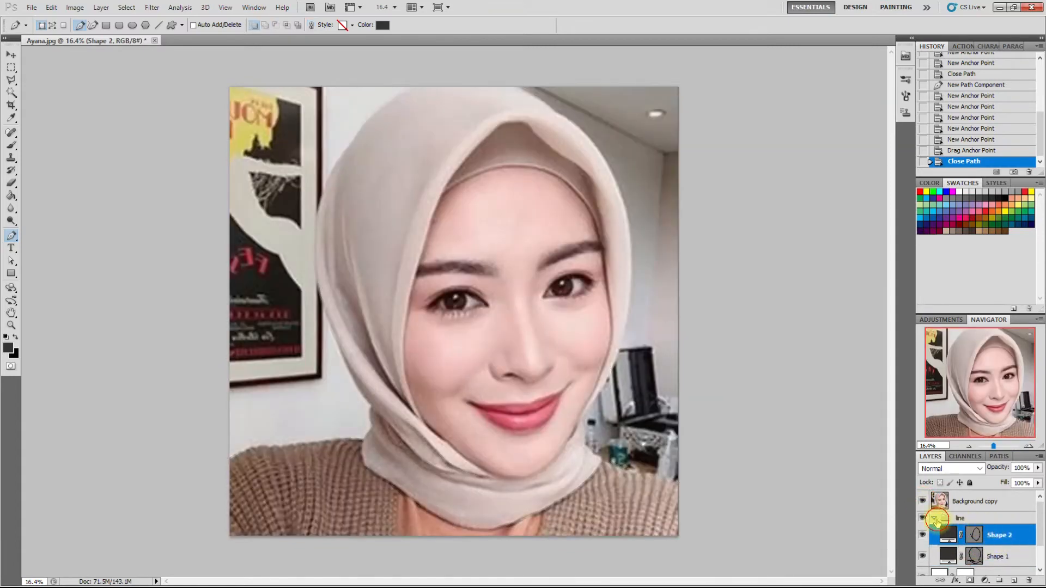
click(937, 519)
click(922, 501)
click(922, 501)
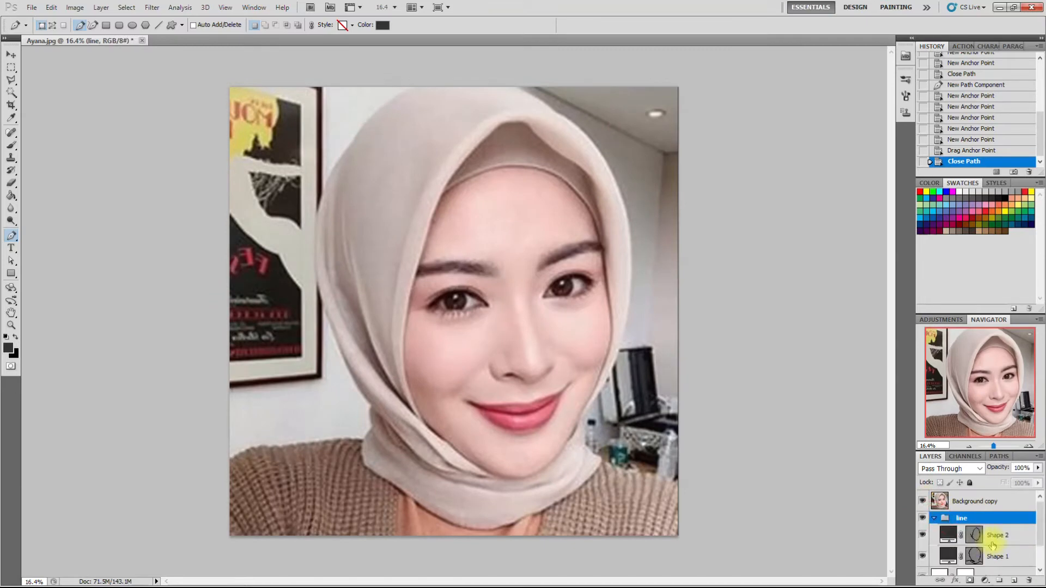
- Start a new shape layer above Shape 2 and trace the right eye's inner corner and upper lid's lower edge to the outer corner
click(991, 536)
scroll(586, 214, up, 4)
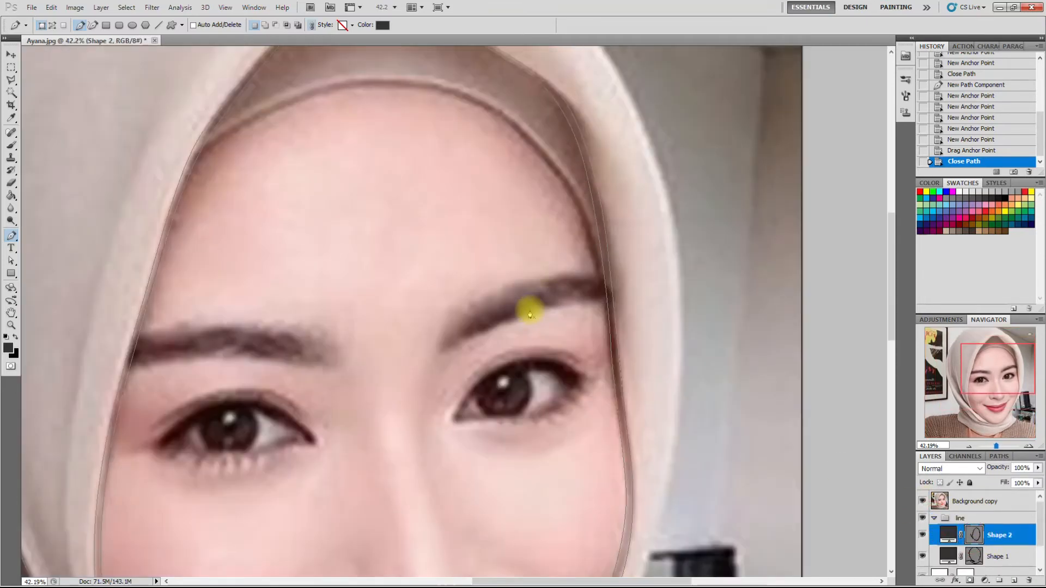
scroll(495, 303, up, 2)
scroll(508, 313, down, 1)
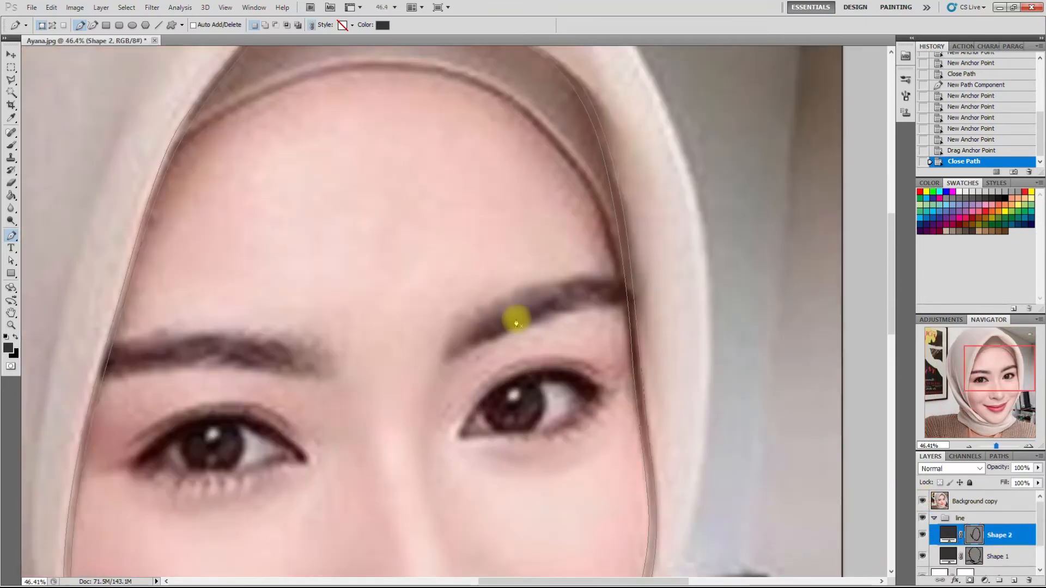
scroll(515, 317, down, 2)
scroll(503, 390, up, 2)
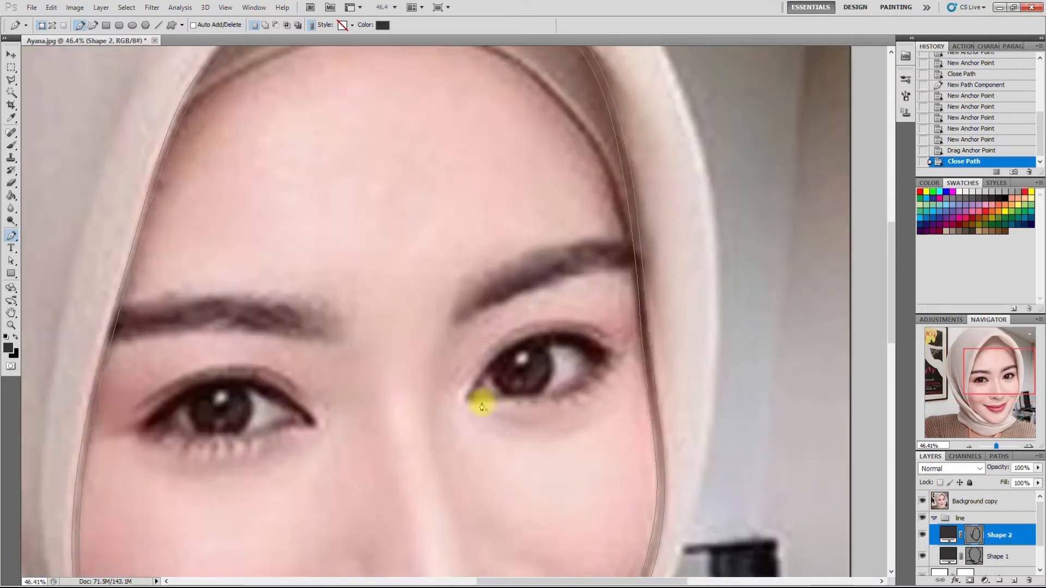
scroll(482, 406, up, 4)
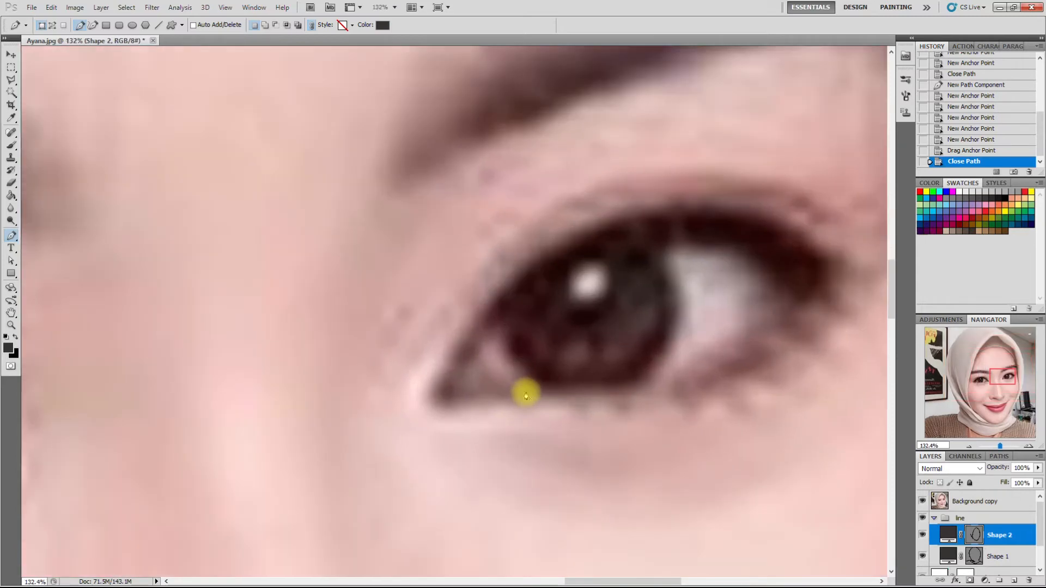
click(527, 393)
click(455, 392)
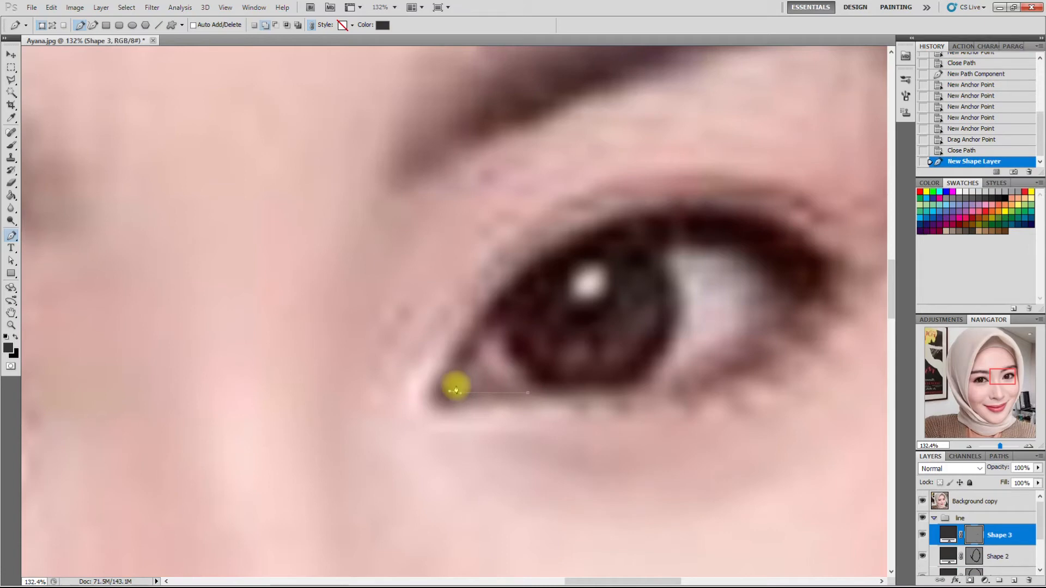
drag(604, 252, 710, 220)
mouse_move(770, 278)
mouse_down()
mouse_move(789, 301)
mouse_move(780, 295)
mouse_up()
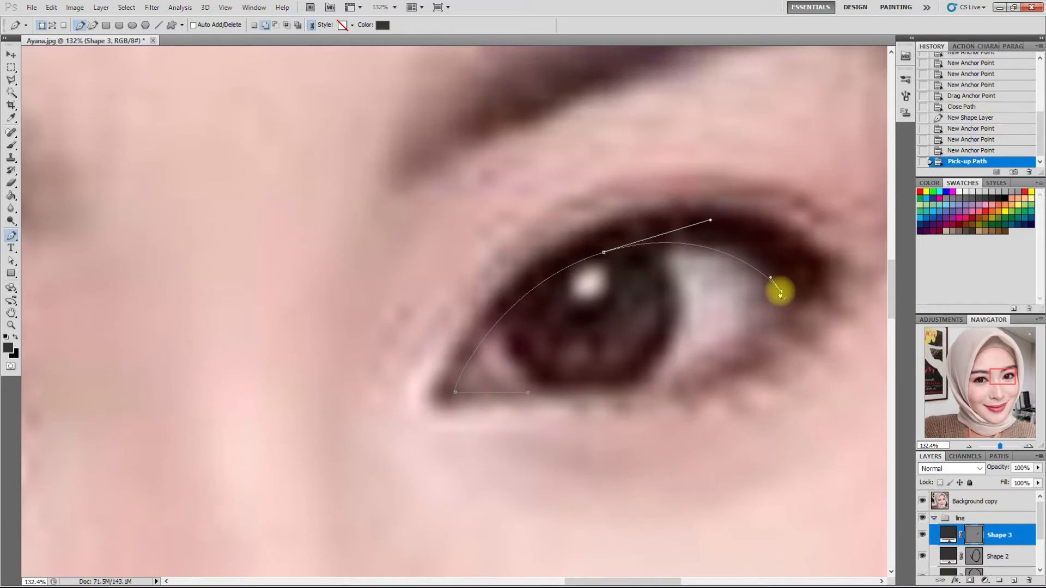
- Adjust the path's end anchor at the right eye's outer corner so the lid curve follows the lash line
scroll(781, 292, down, 2)
scroll(767, 286, up, 2)
drag(792, 295, 803, 330)
scroll(790, 292, up, 1)
scroll(789, 296, up, 1)
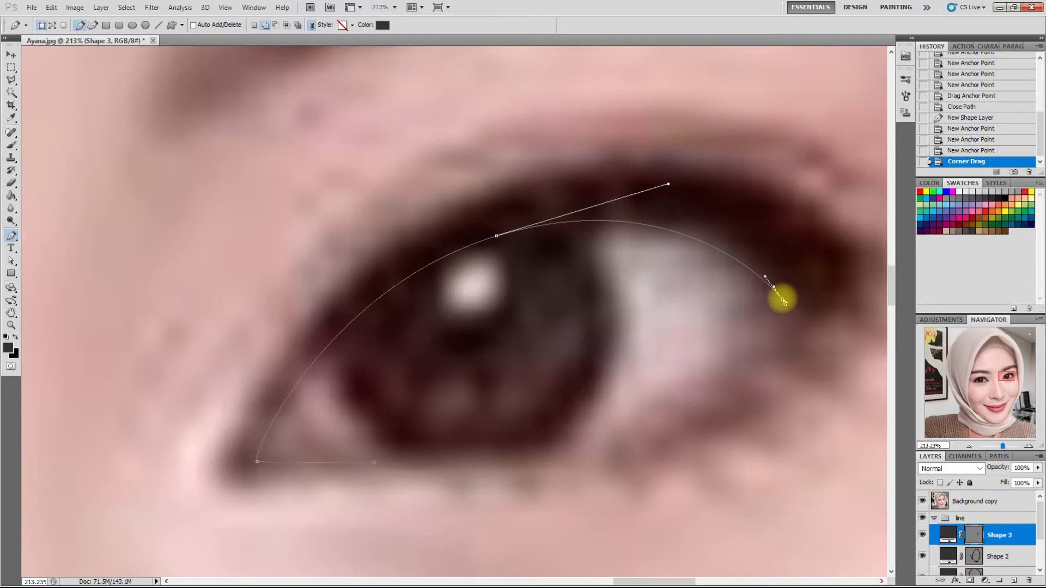
drag(785, 303, 785, 303)
scroll(812, 377, down, 2)
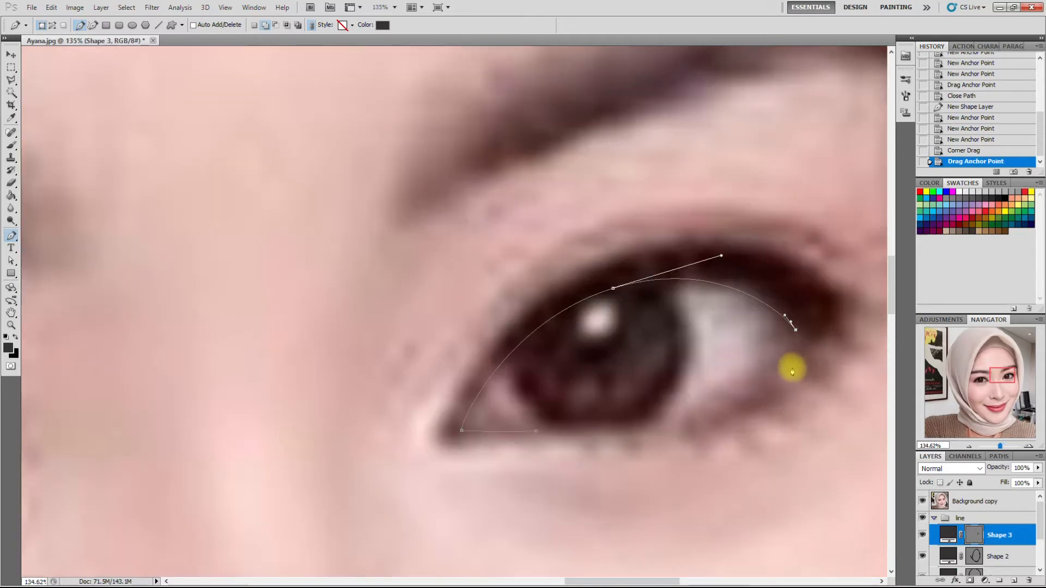
click(795, 331)
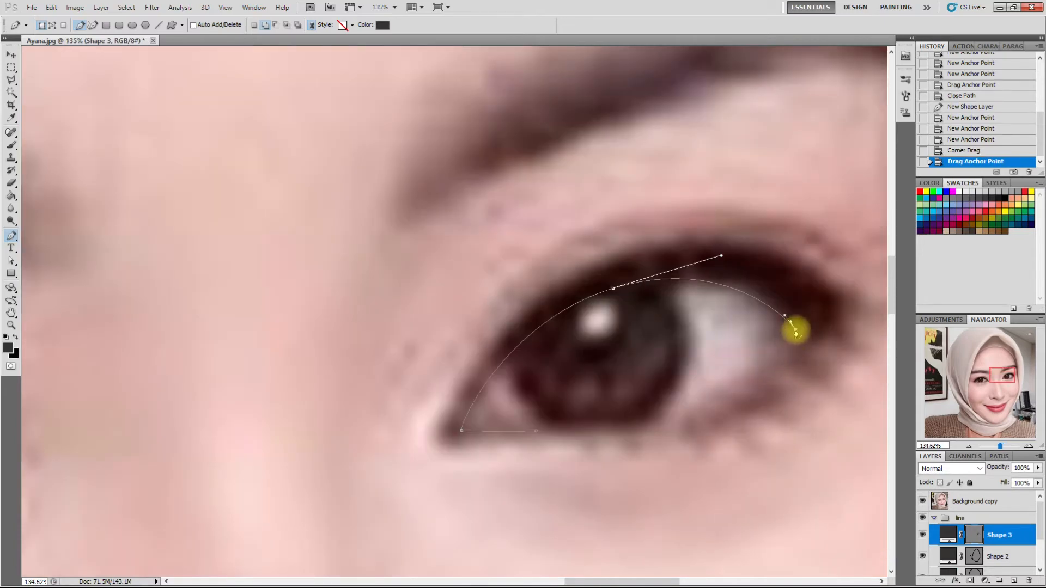
scroll(768, 368, down, 1)
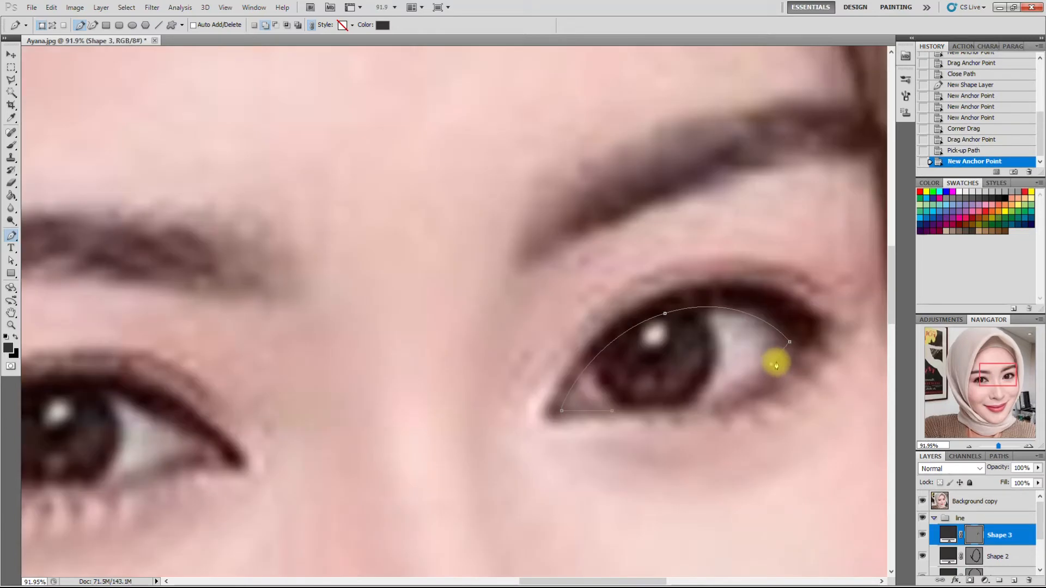
scroll(799, 351, up, 1)
key(ctrl+z)
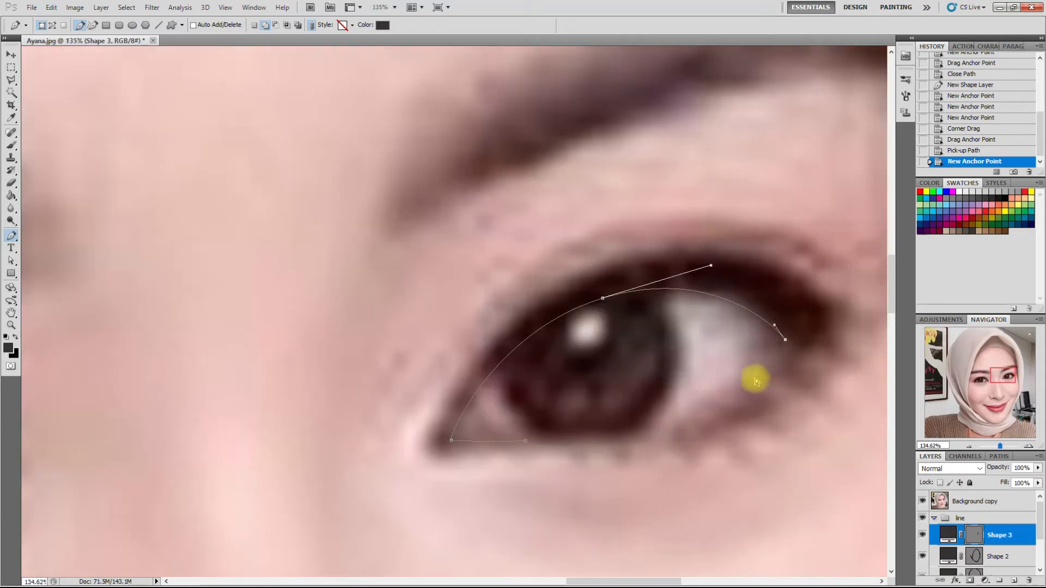
click(720, 391)
key(ctrl+z)
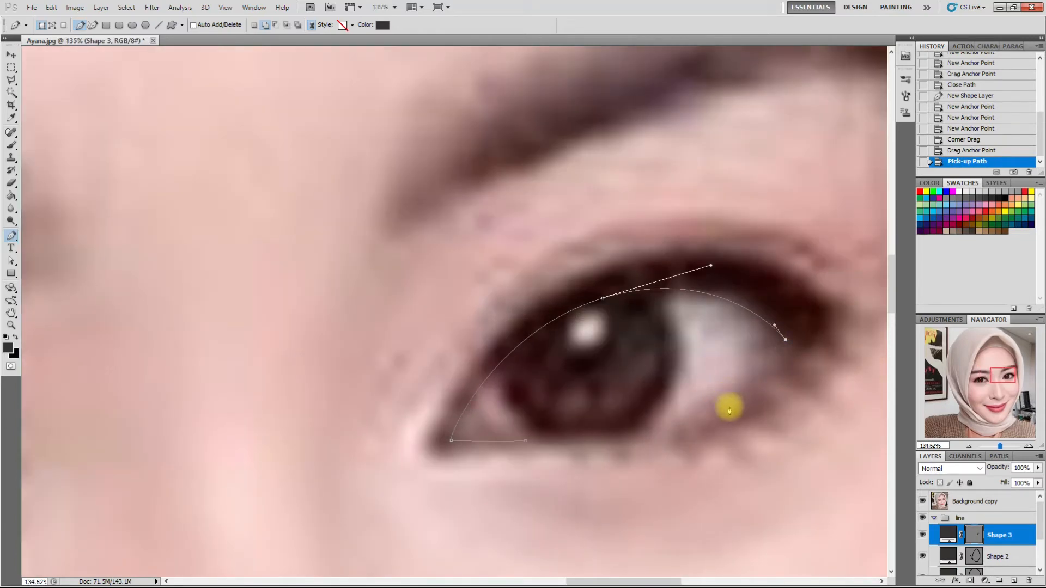
- Trace a thin tapered line from the right eye's outer corner down along the lower lid and back up to the corner
drag(728, 398, 690, 416)
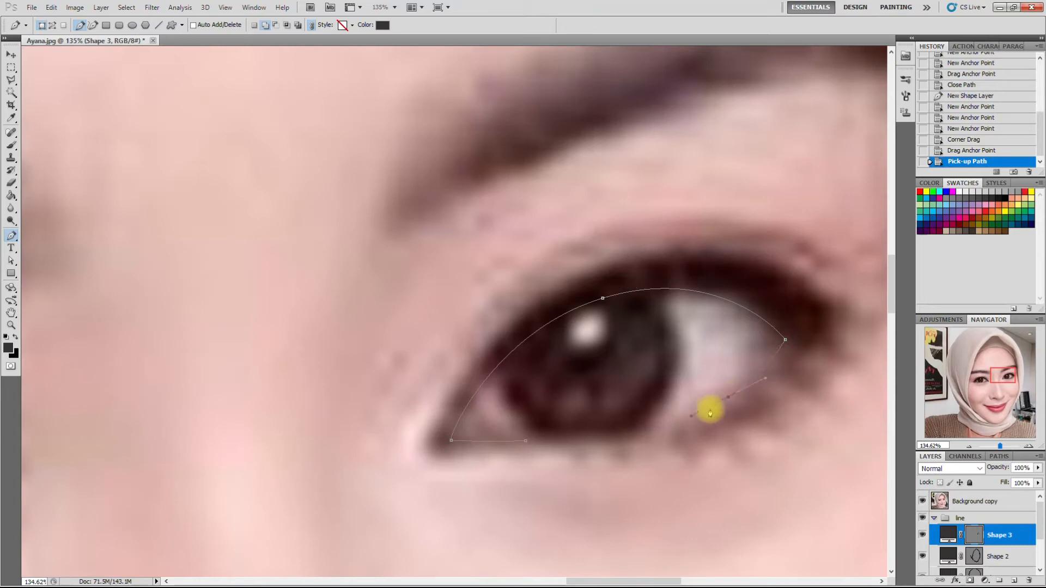
click(730, 397)
key(ctrl+z)
alt+click(730, 397)
scroll(667, 412, down, 3)
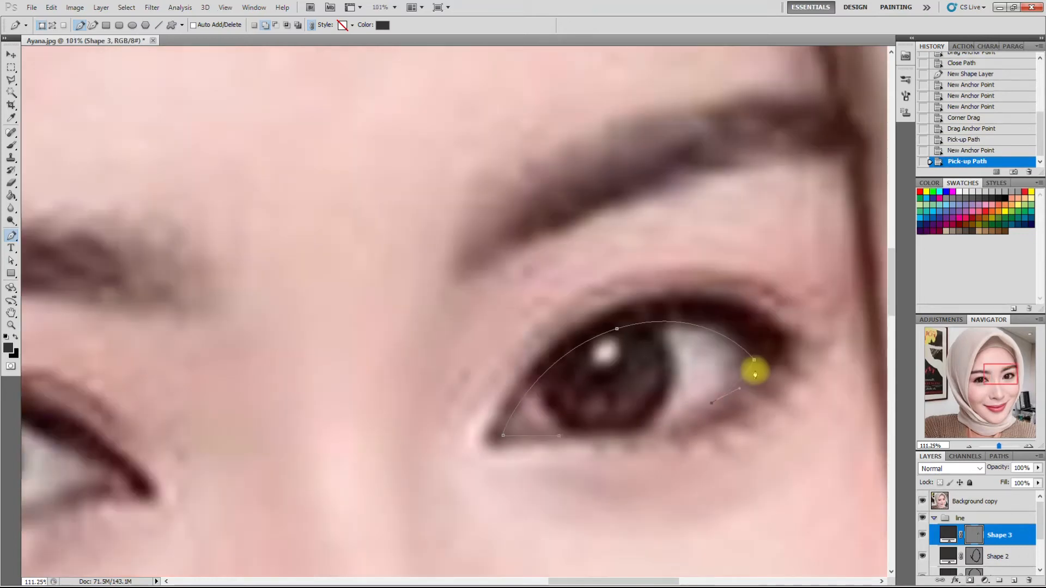
scroll(753, 374, up, 4)
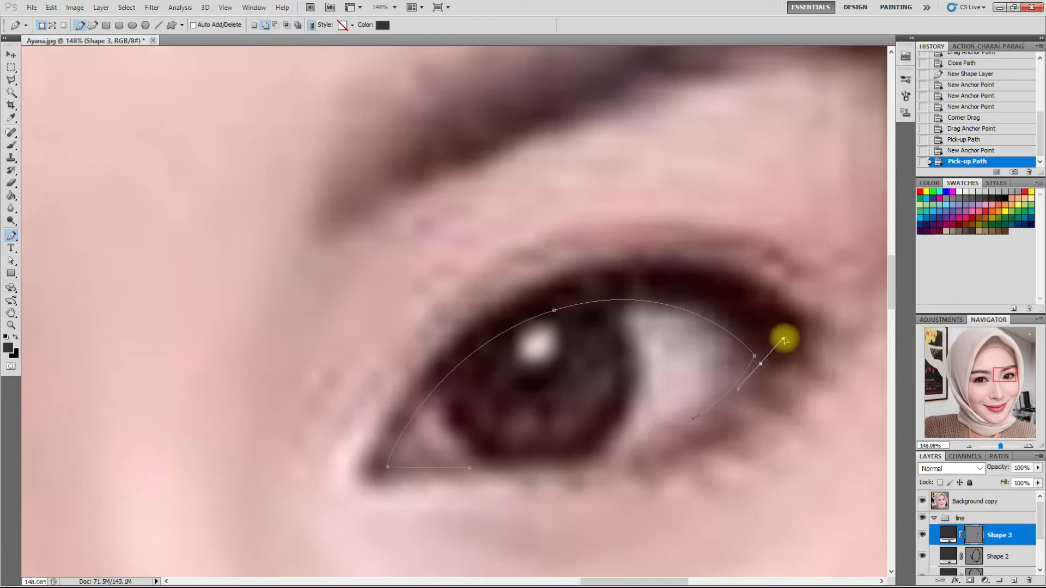
click(789, 332)
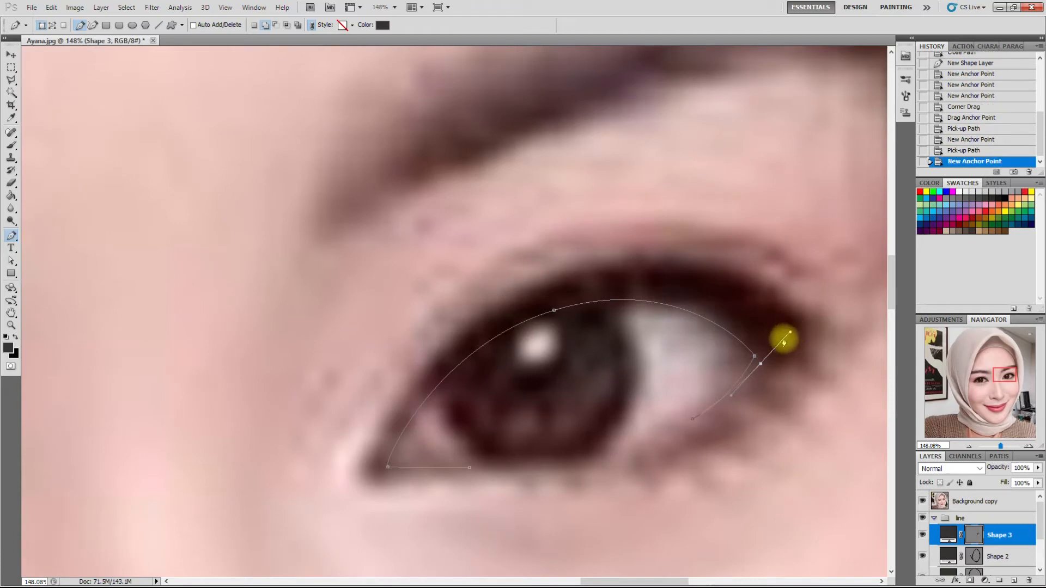
right_click(762, 368)
alt+click(761, 364)
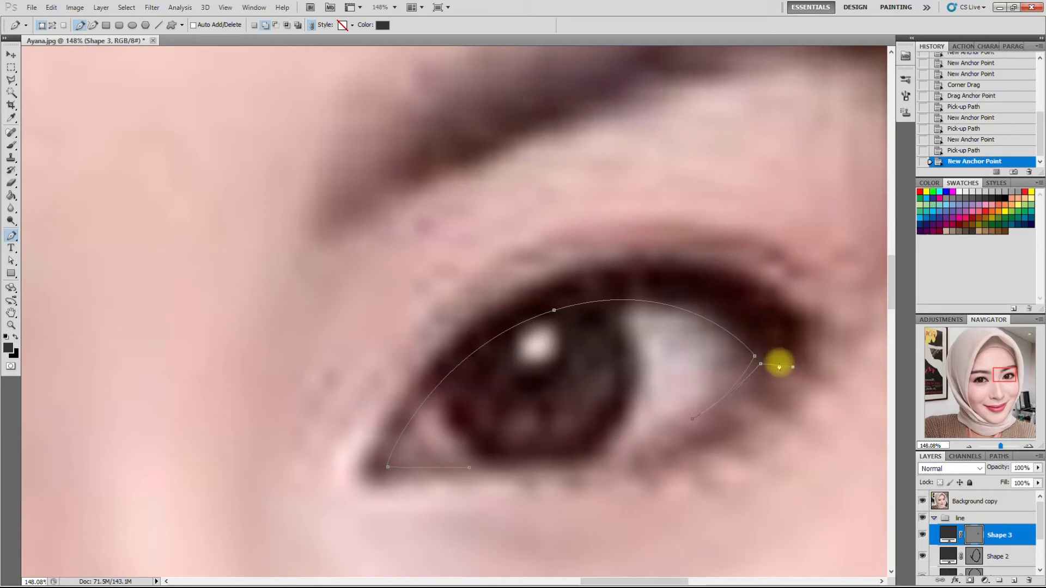
- Trace small pointed lashes at the right eye's outer corner, ending in a tip that extends beyond the upper lid
drag(774, 360, 865, 372)
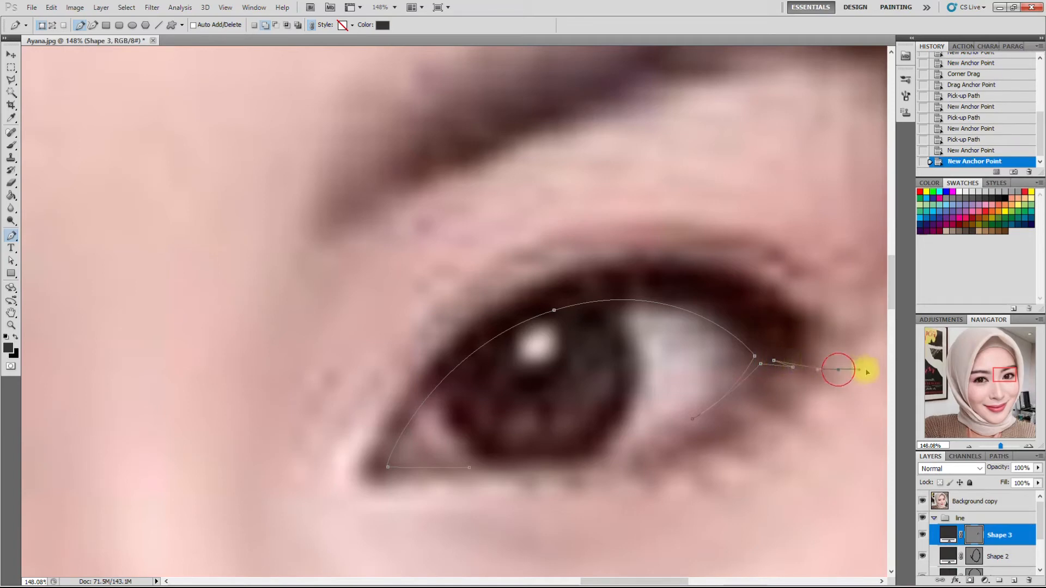
alt+click(838, 370)
drag(793, 352, 780, 340)
alt+click(794, 353)
scroll(822, 358, down, 3)
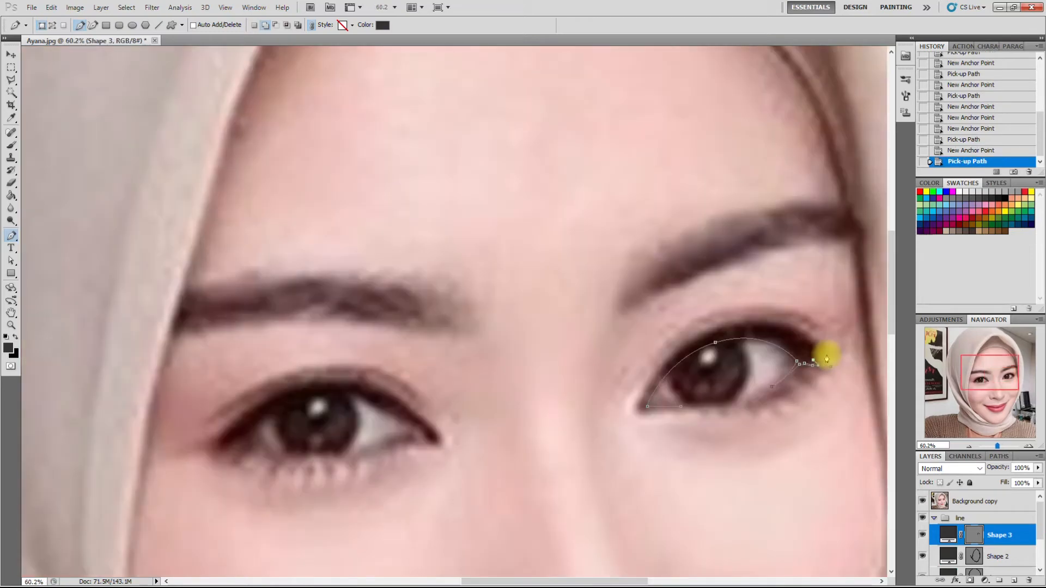
scroll(826, 360, up, 1)
drag(836, 356, 853, 341)
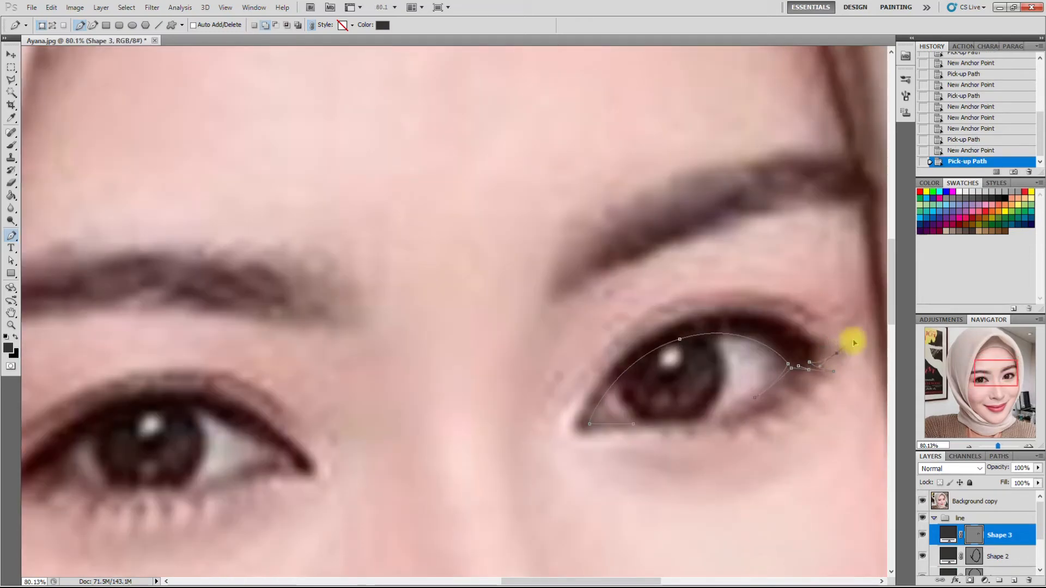
alt+click(836, 353)
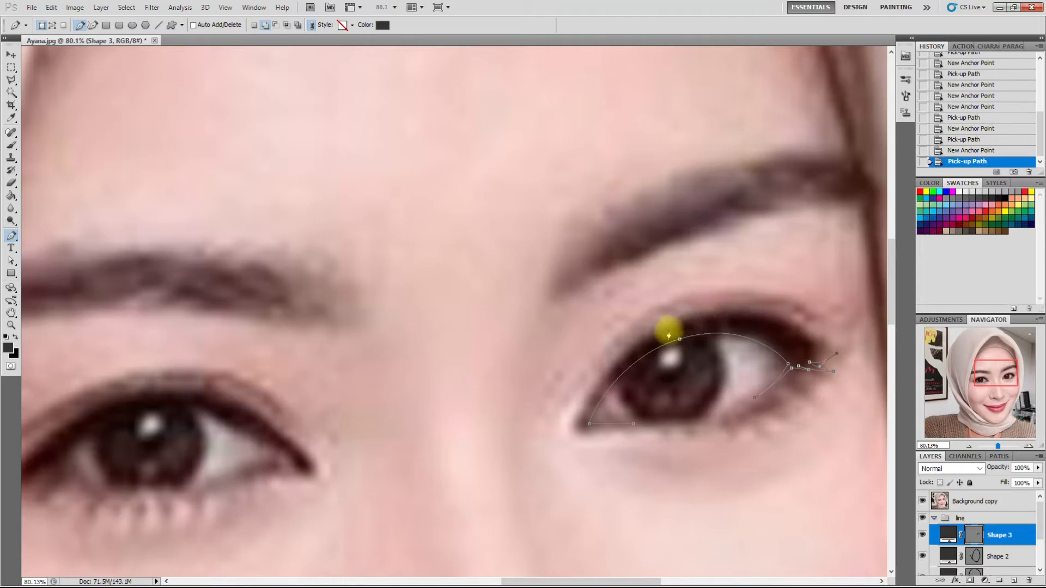
- Trace the upper edge of the right eye's upper lid back to the inner corner and close the path
drag(691, 316, 624, 334)
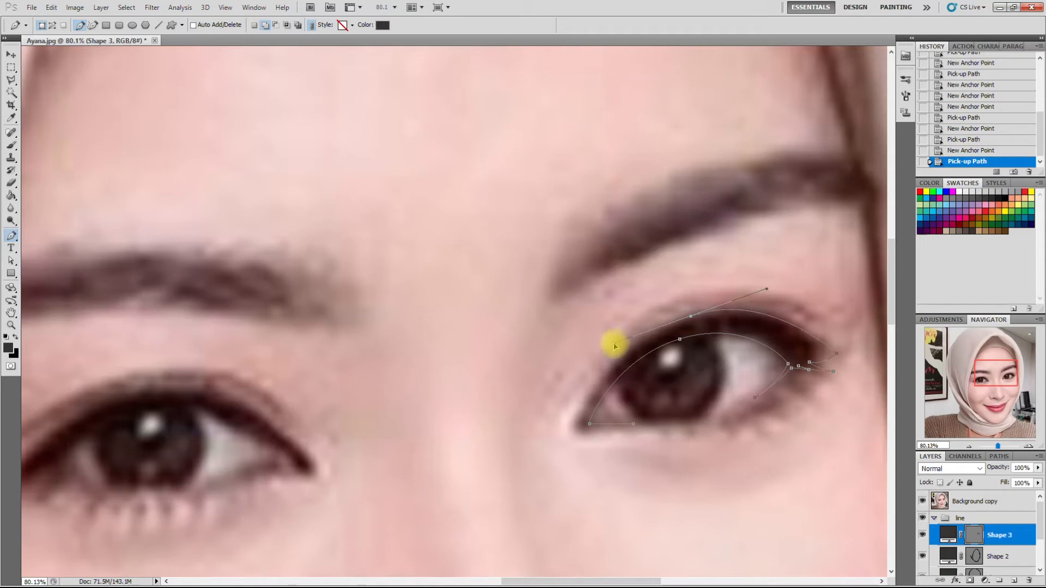
drag(614, 347, 614, 346)
drag(575, 436, 575, 436)
click(590, 432)
click(634, 425)
- Toggle the Background copy layer's visibility to examine the finished right eye outline
scroll(635, 420, down, 5)
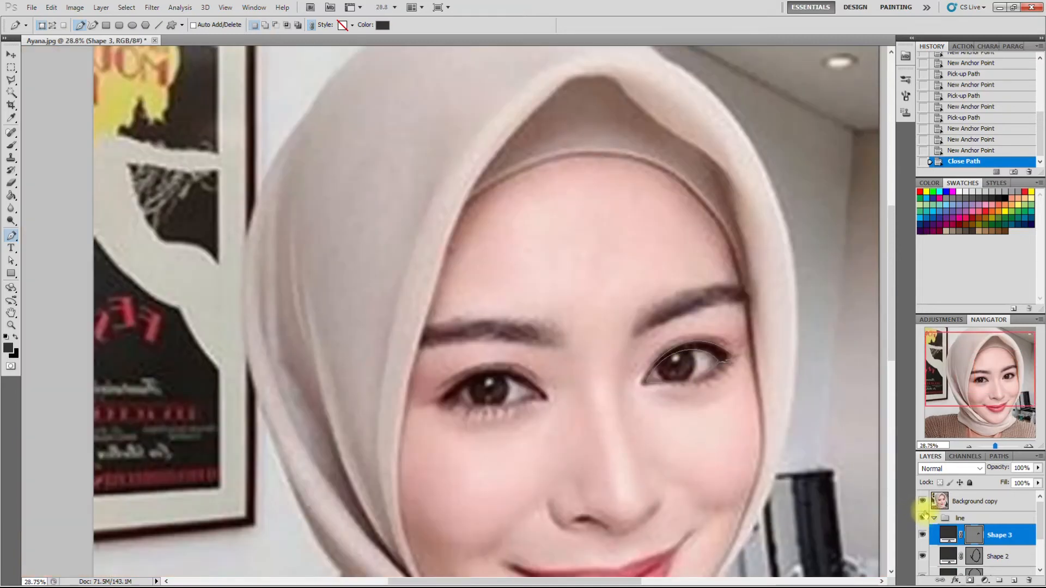
click(921, 502)
click(921, 502)
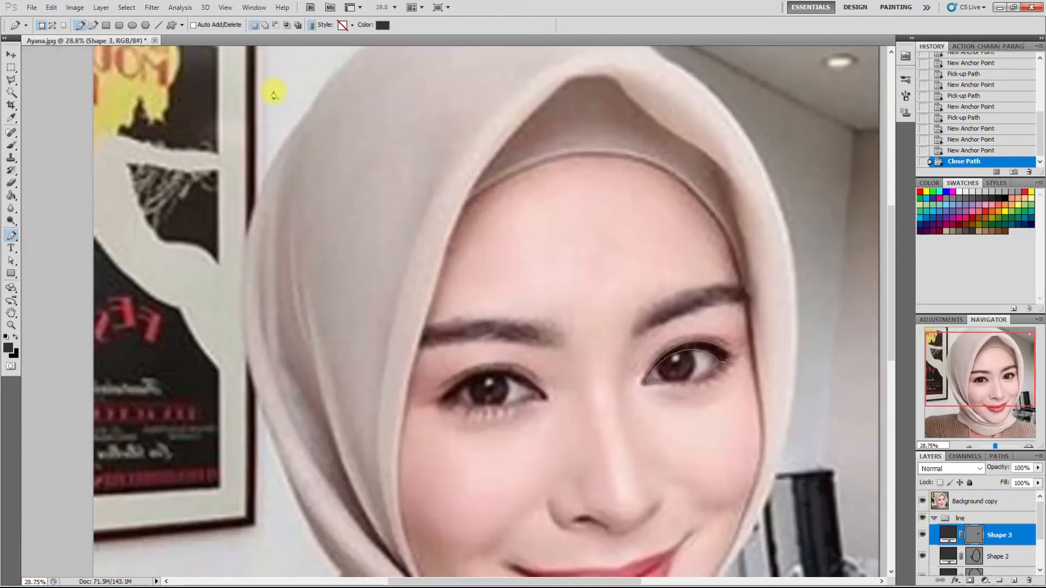
- Add a left eye path to Shape 3 in add-to-shape mode, tracing the lower lid, inner corner and upper lid's lower edge
click(265, 25)
scroll(523, 398, up, 5)
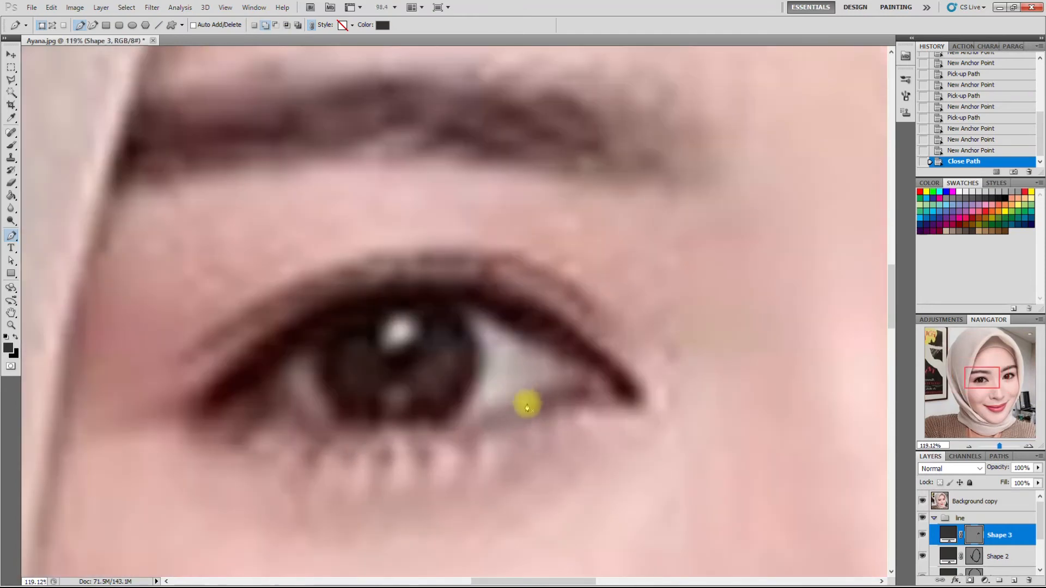
click(507, 416)
drag(566, 395, 593, 395)
click(613, 391)
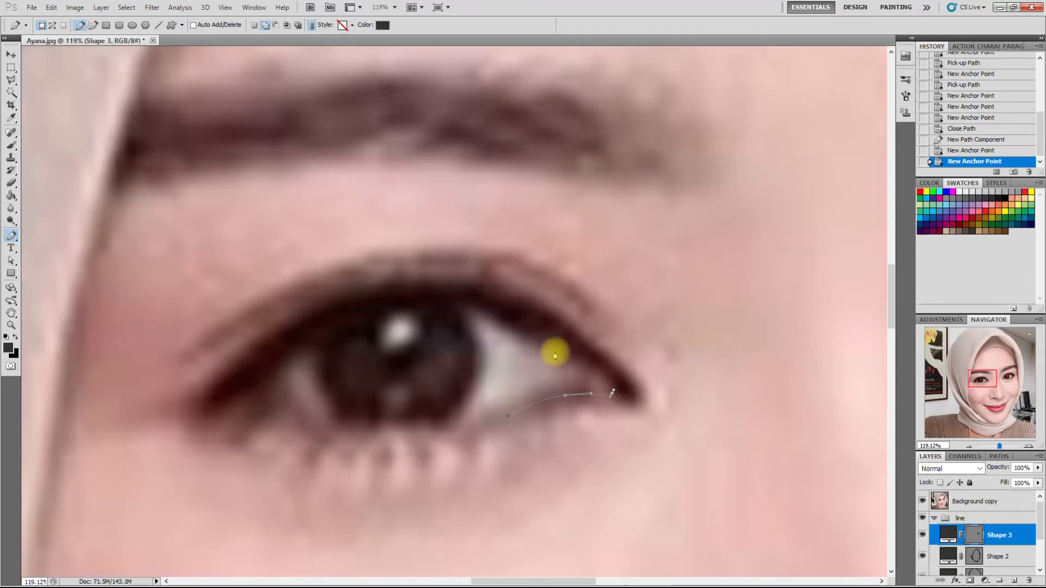
click(498, 324)
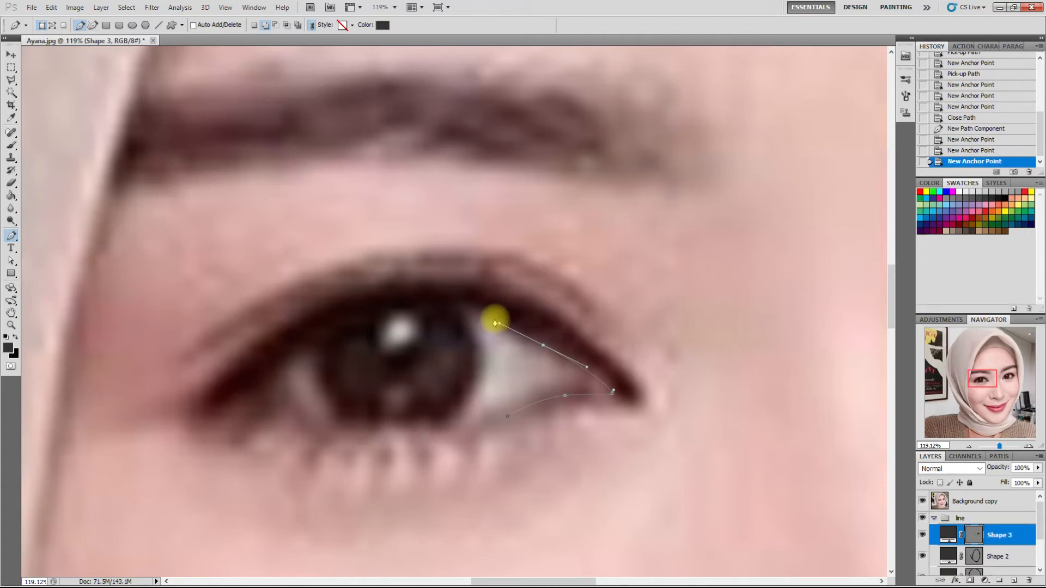
drag(396, 305, 324, 313)
- Continue the left eye path down to the outer corner and trace zigzag lashes out to the eye's outer tip
drag(274, 378, 260, 413)
click(248, 420)
click(268, 402)
click(243, 413)
click(262, 395)
drag(232, 406, 245, 350)
- Trace the left eye's upper lid top edge around the inner corner and close the path at its starting point
drag(425, 276, 517, 277)
drag(590, 347, 614, 363)
drag(635, 401, 551, 401)
click(512, 404)
- Toggle the Background copy layer's visibility to compare both eye outlines with the photo
scroll(513, 403, down, 5)
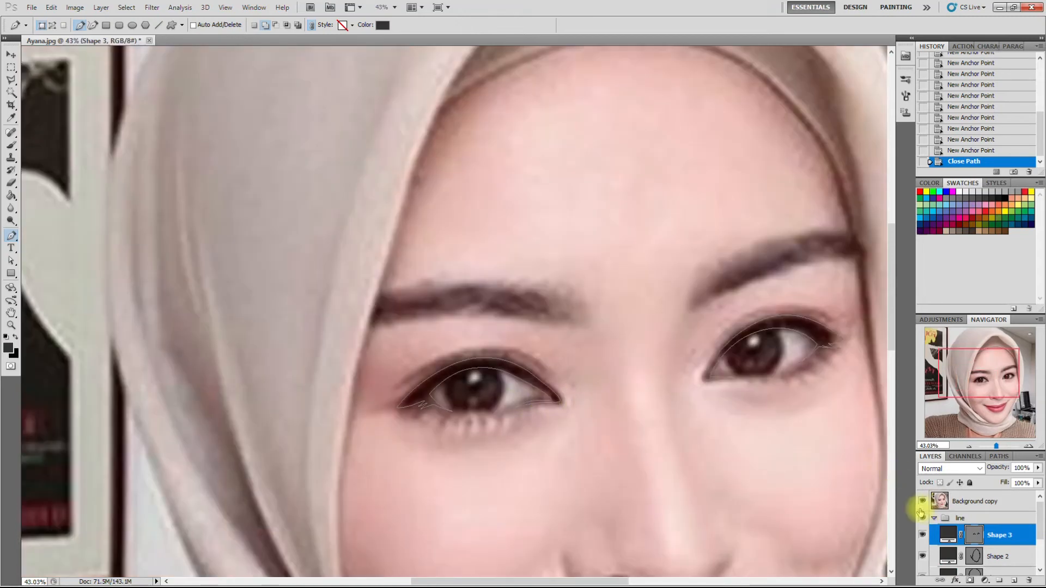
click(920, 508)
click(920, 508)
- Trace a thin eyelid crease line above the right eye as a closed path on Shape 3, adjusting its curve and anchor points
scroll(835, 297, up, 3)
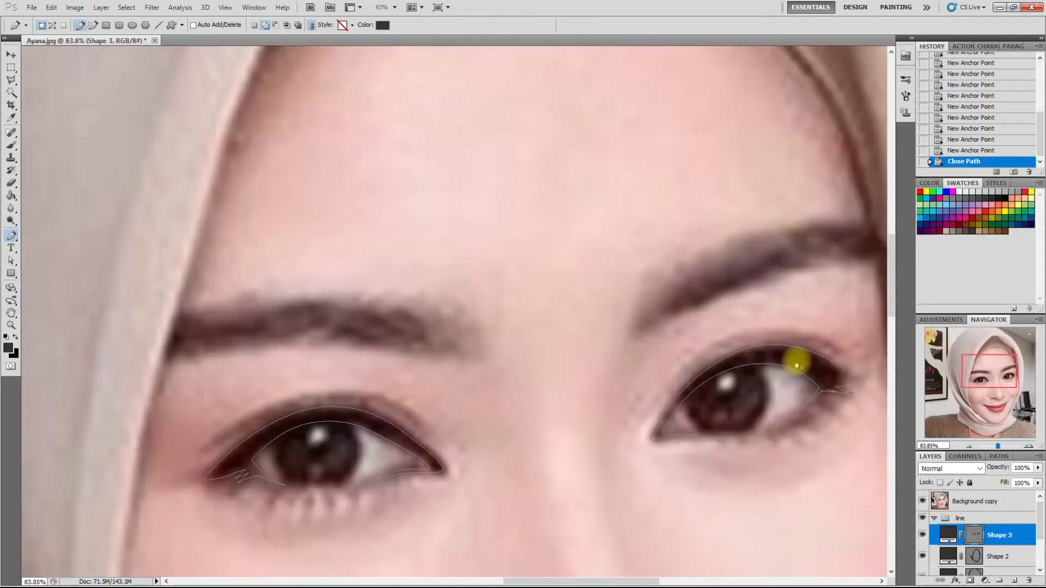
click(609, 409)
drag(720, 333, 787, 330)
click(831, 355)
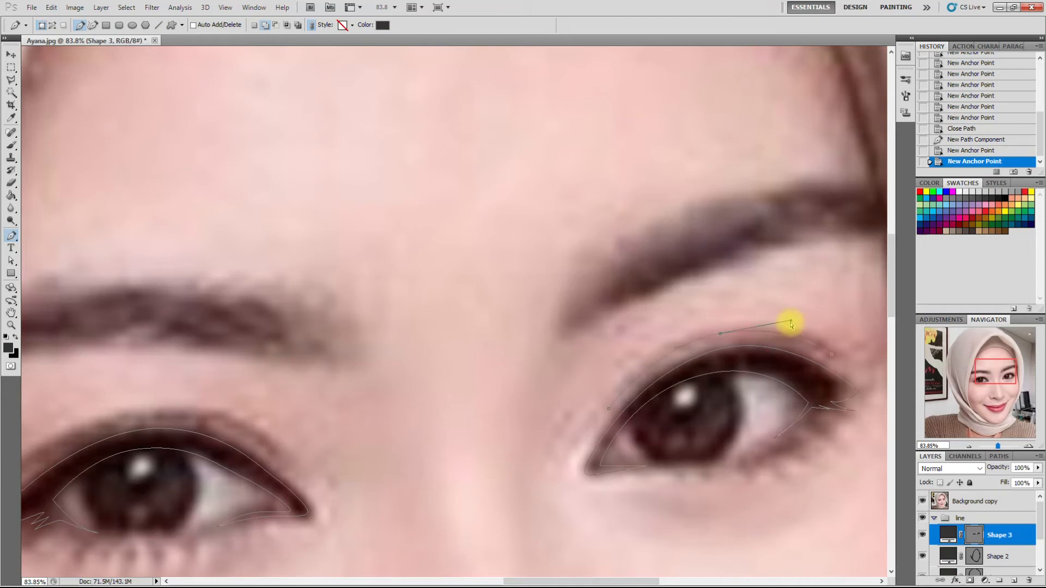
drag(791, 325, 729, 341)
drag(831, 354, 827, 365)
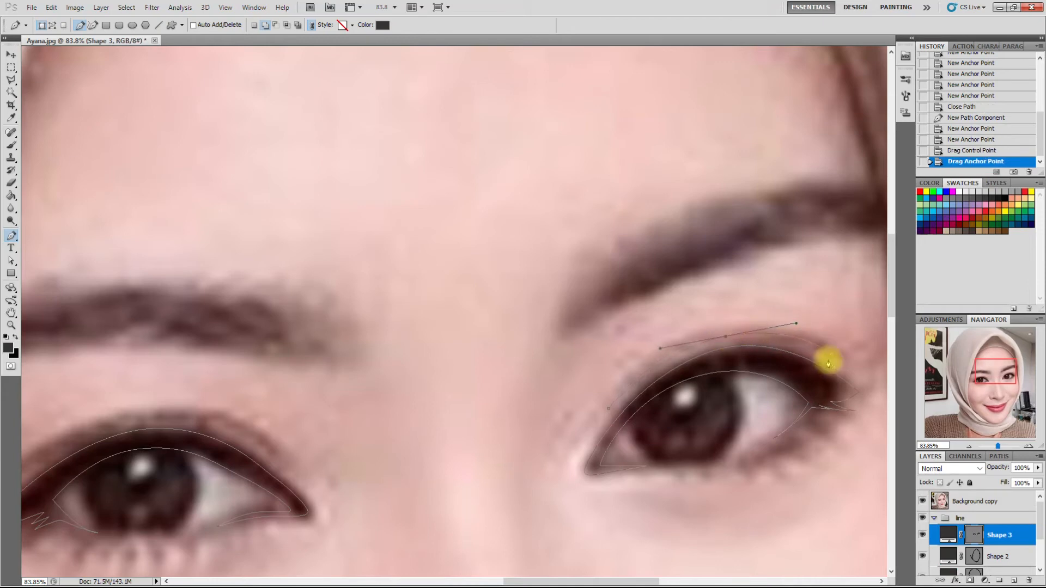
click(713, 332)
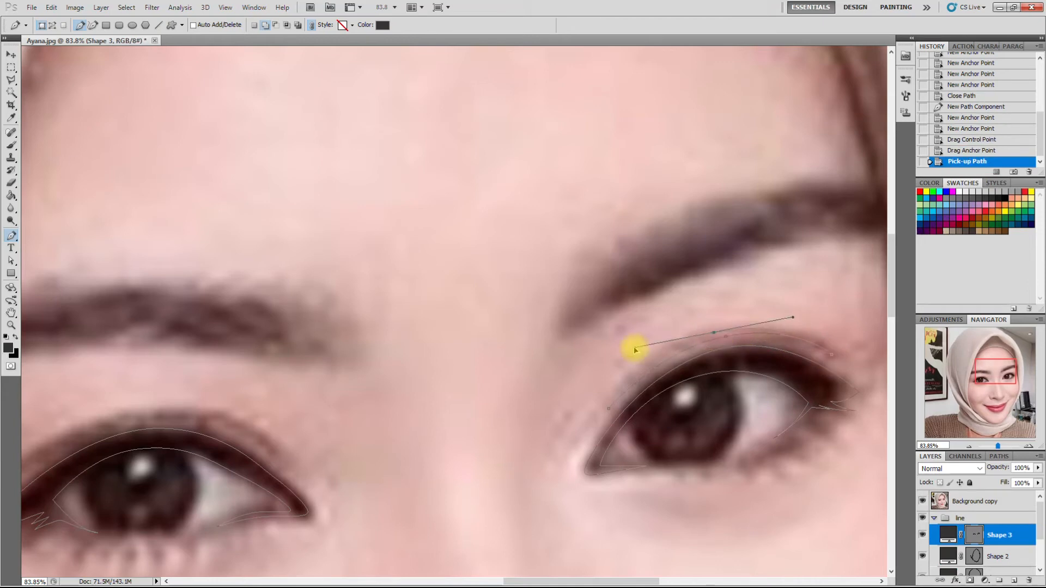
click(710, 339)
drag(719, 336, 719, 334)
click(608, 409)
scroll(652, 215, down, 1)
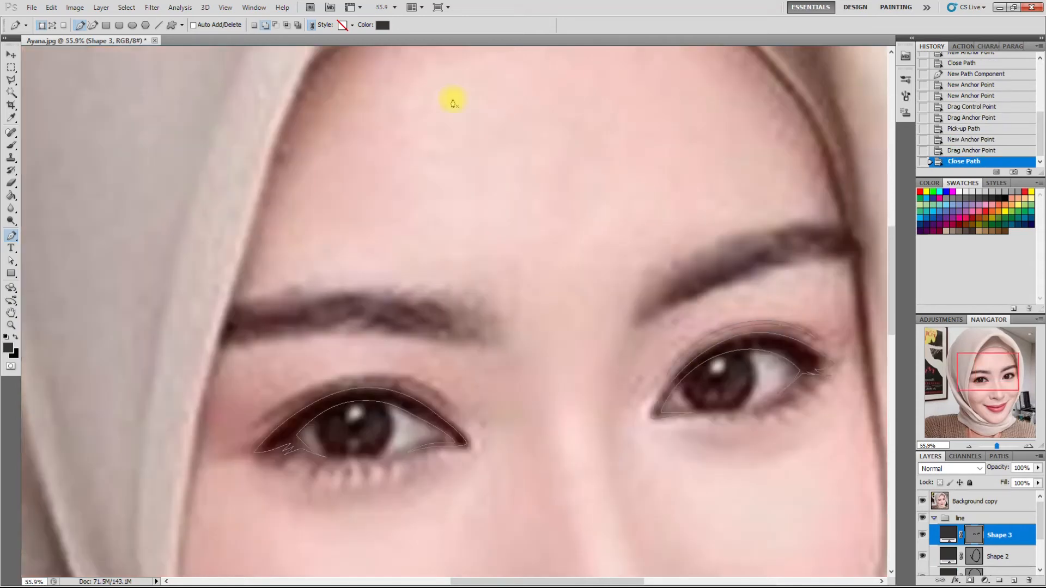
- Trace a thin closed eyelid crease line above the left eye on Shape 3 and adjust its upper curve
scroll(305, 401, up, 1)
click(234, 440)
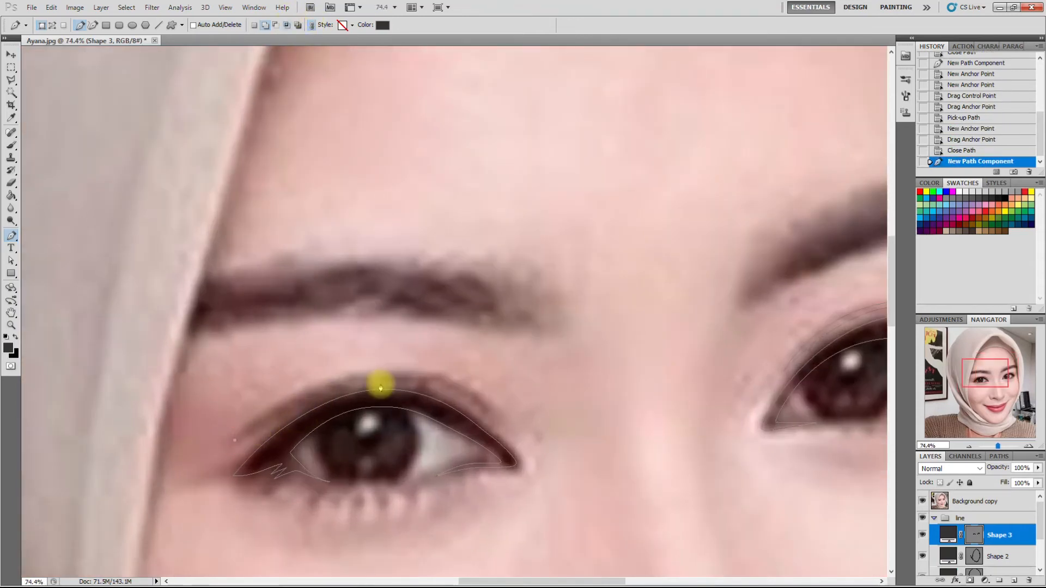
drag(376, 376, 447, 371)
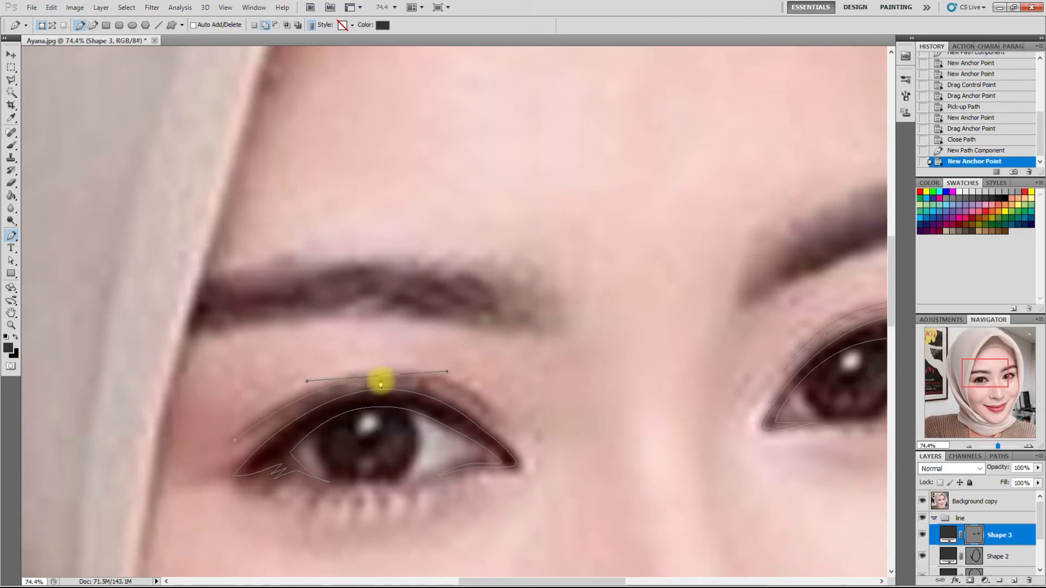
drag(377, 380, 379, 380)
click(491, 416)
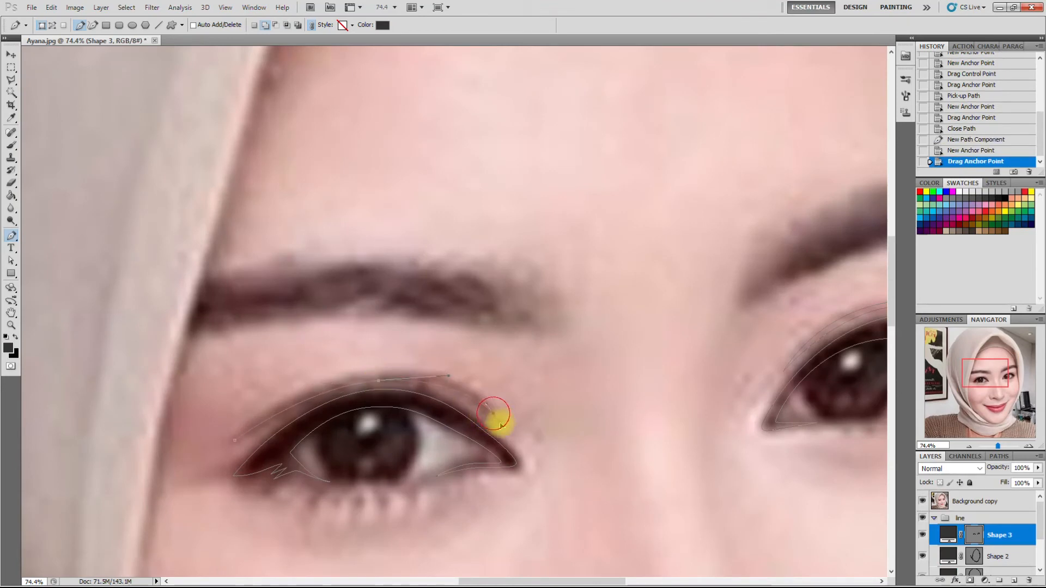
alt+click(493, 415)
drag(376, 380, 281, 378)
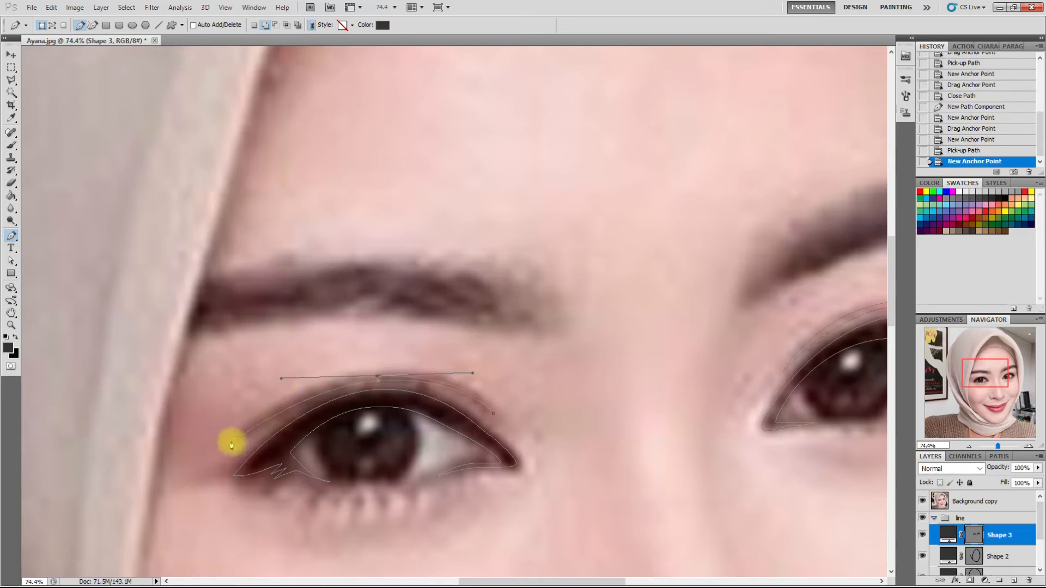
click(232, 440)
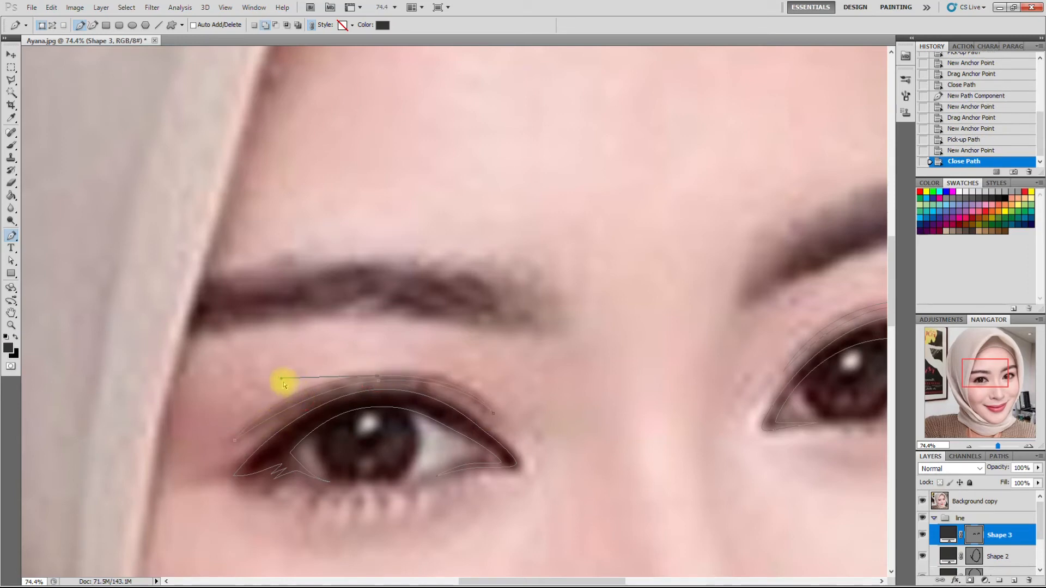
drag(297, 380, 456, 332)
- Trace the dark left nostril opening as a closed curved path on Shape 3
scroll(523, 327, down, 3)
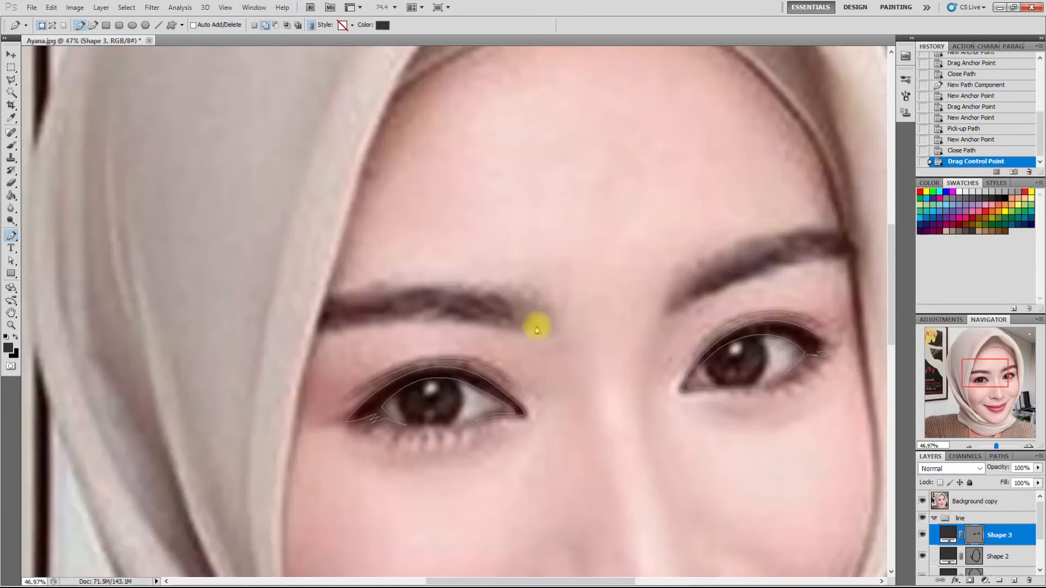
scroll(619, 479, down, 2)
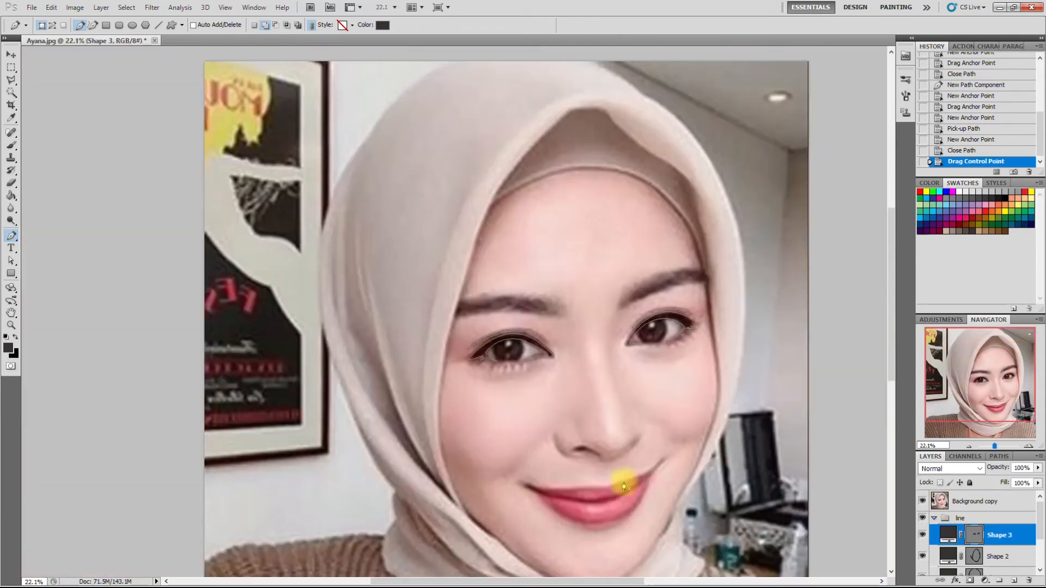
scroll(595, 444, up, 3)
scroll(593, 417, up, 3)
drag(586, 429, 495, 409)
click(583, 433)
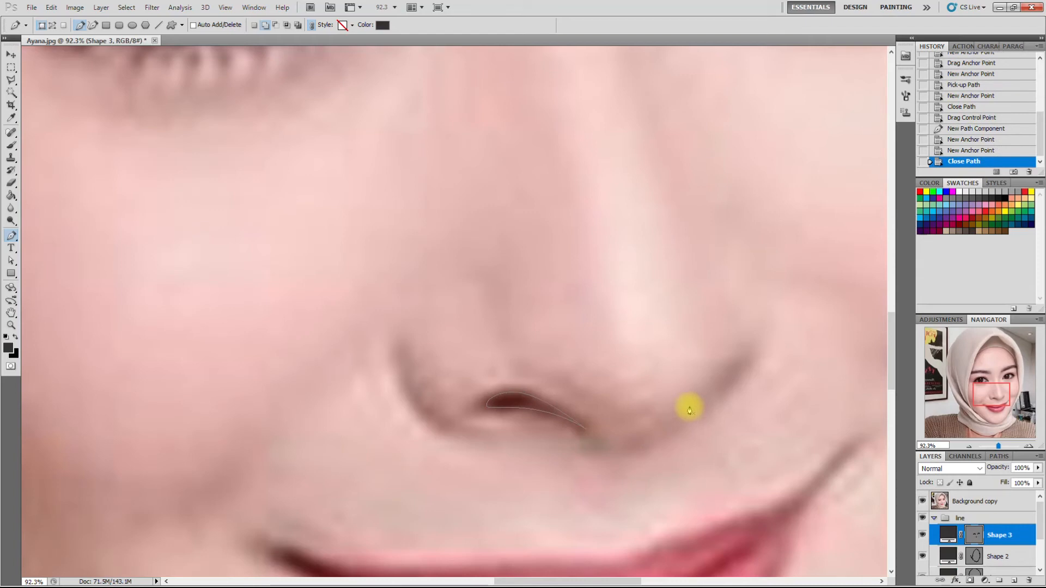
- Add a short, narrow closed path along the nose's right wing
click(746, 362)
click(739, 371)
click(713, 398)
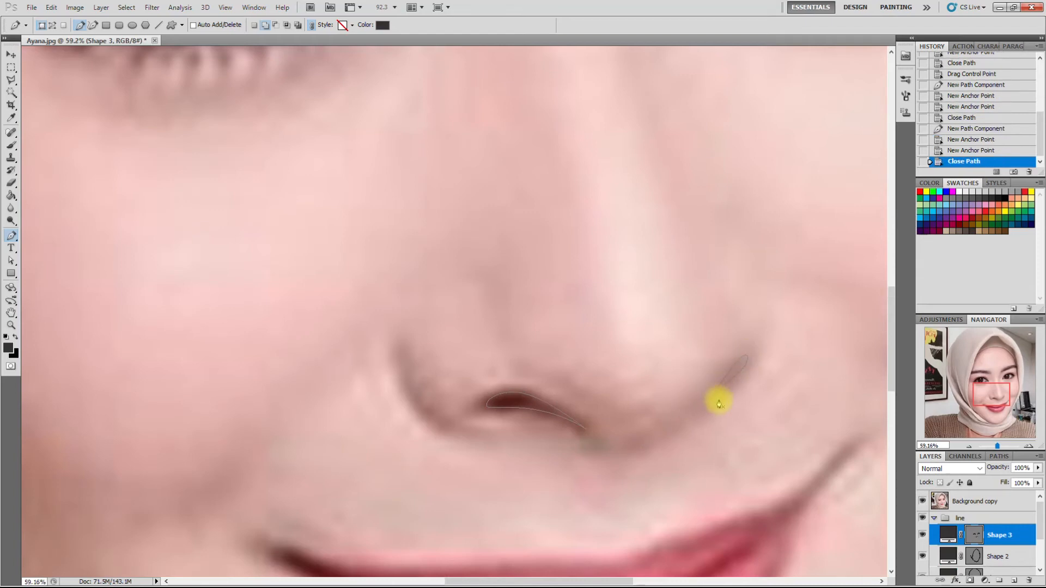
- Trace the line between the lips from the left mouth corner to the tip of the right smile crease
scroll(716, 401, down, 4)
scroll(712, 400, down, 3)
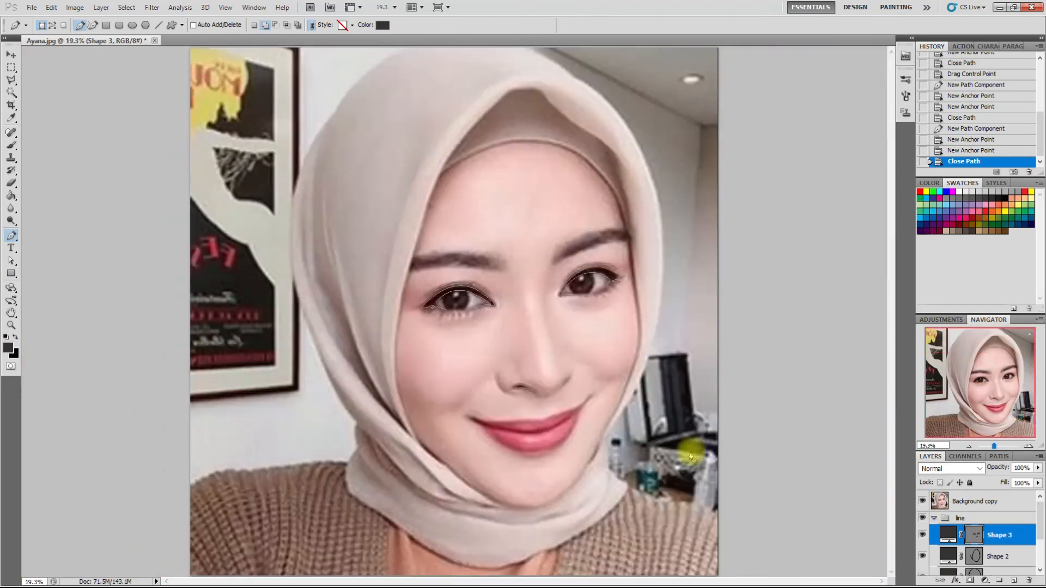
scroll(472, 443, up, 4)
scroll(492, 392, up, 2)
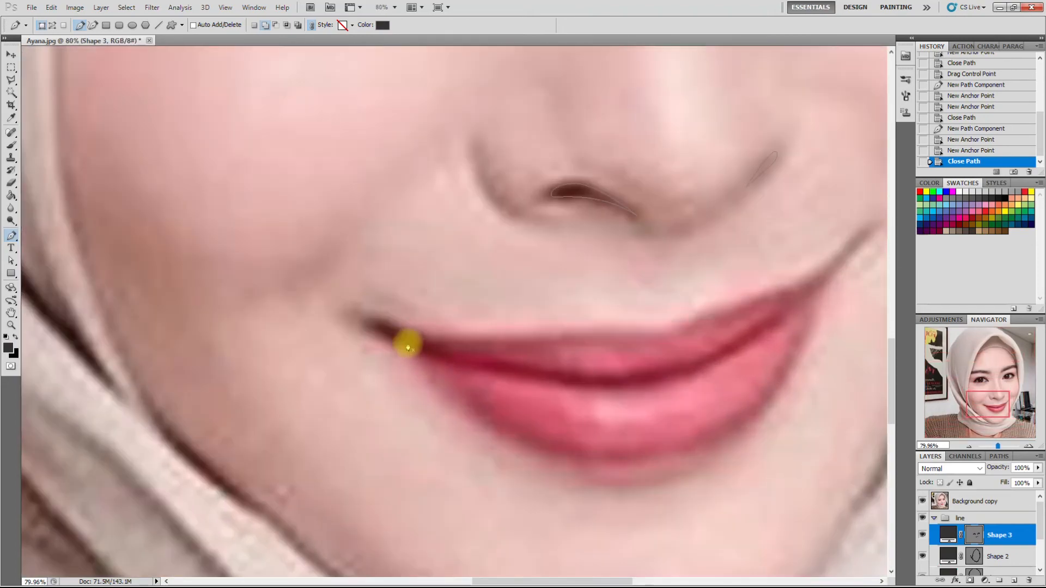
scroll(408, 347, up, 1)
drag(370, 325, 472, 366)
drag(582, 381, 630, 388)
drag(734, 364, 763, 350)
scroll(492, 437, down, 2)
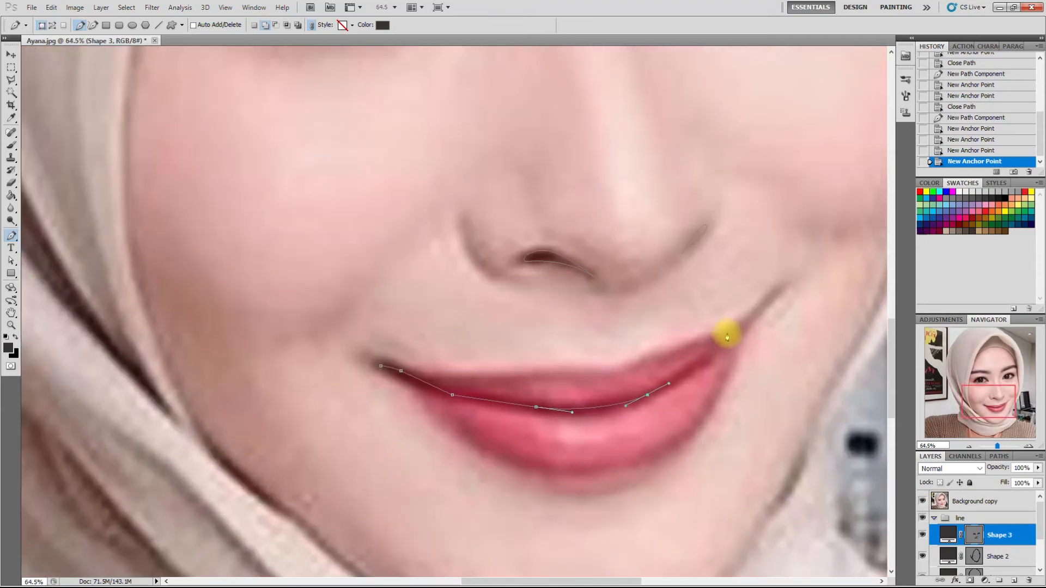
scroll(728, 348, up, 1)
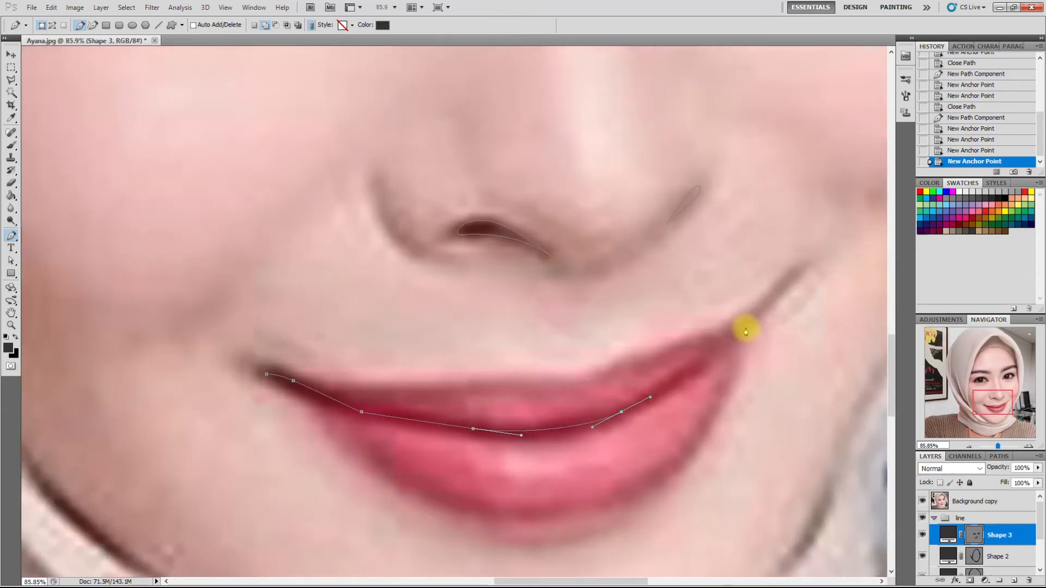
drag(745, 326, 798, 275)
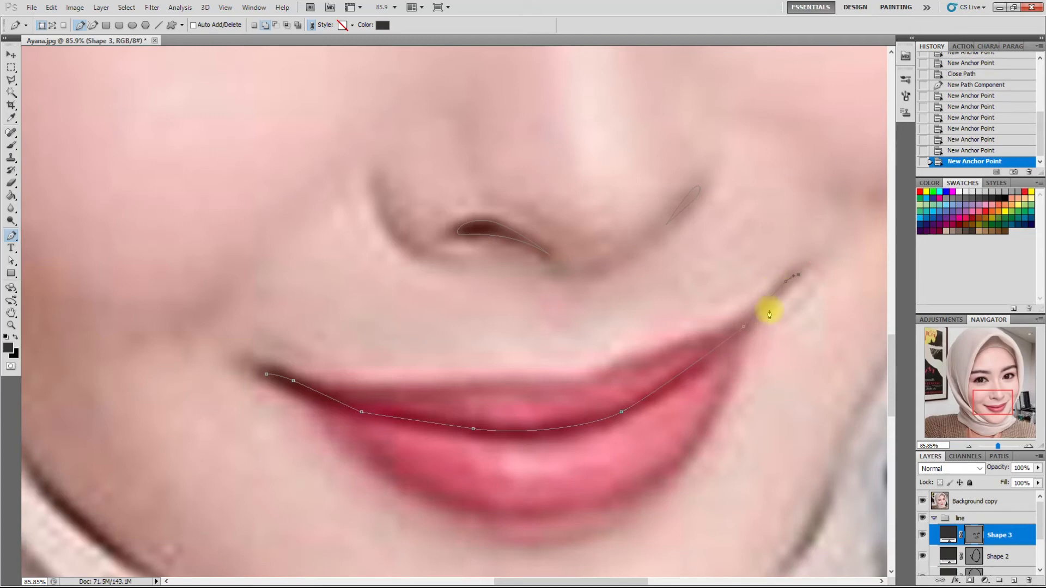
- Trace the mouth line's lower edge back to the left corner and close the path as a thin stroke
drag(614, 418, 580, 434)
drag(465, 434, 427, 427)
click(357, 414)
click(267, 376)
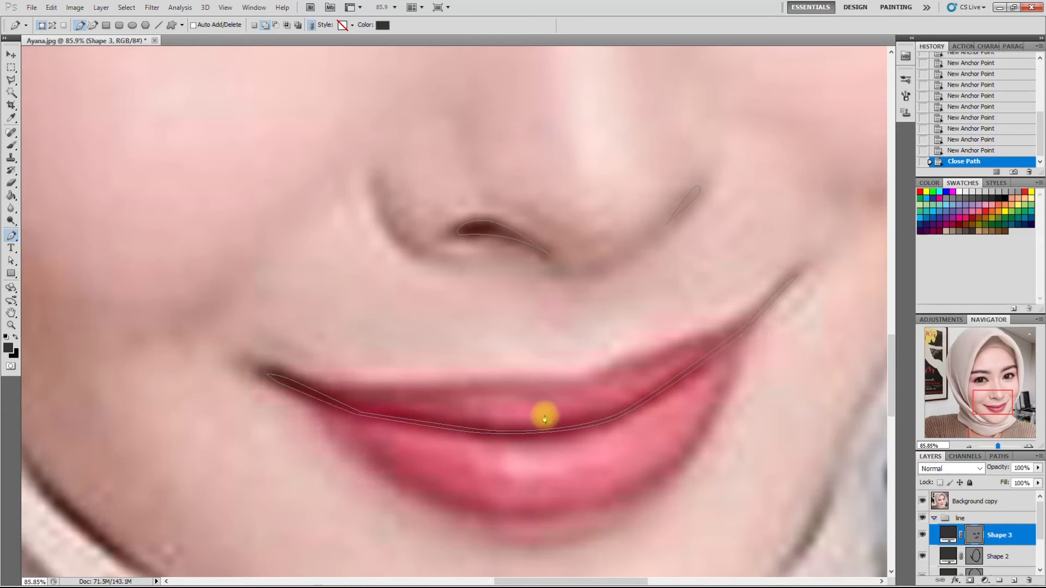
- Fit the whole image in view and toggle the Background copy layer's visibility to check the face line art
key(ctrl+0)
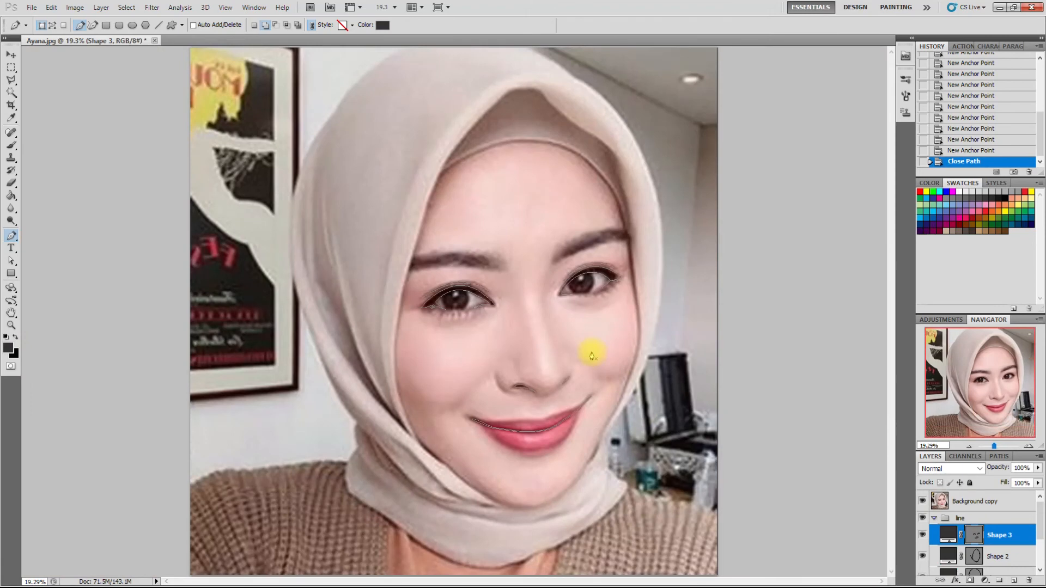
click(921, 503)
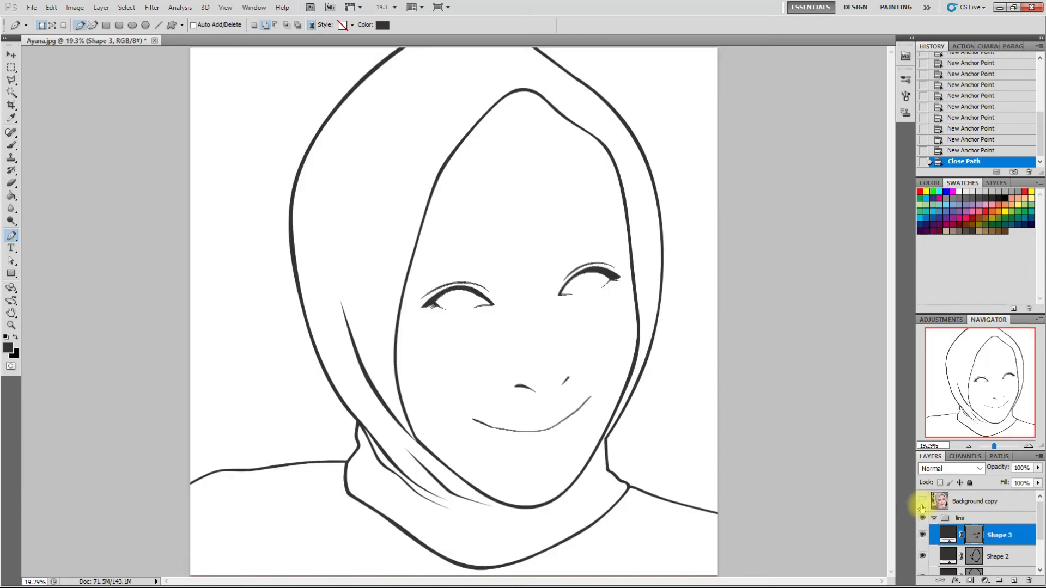
click(921, 502)
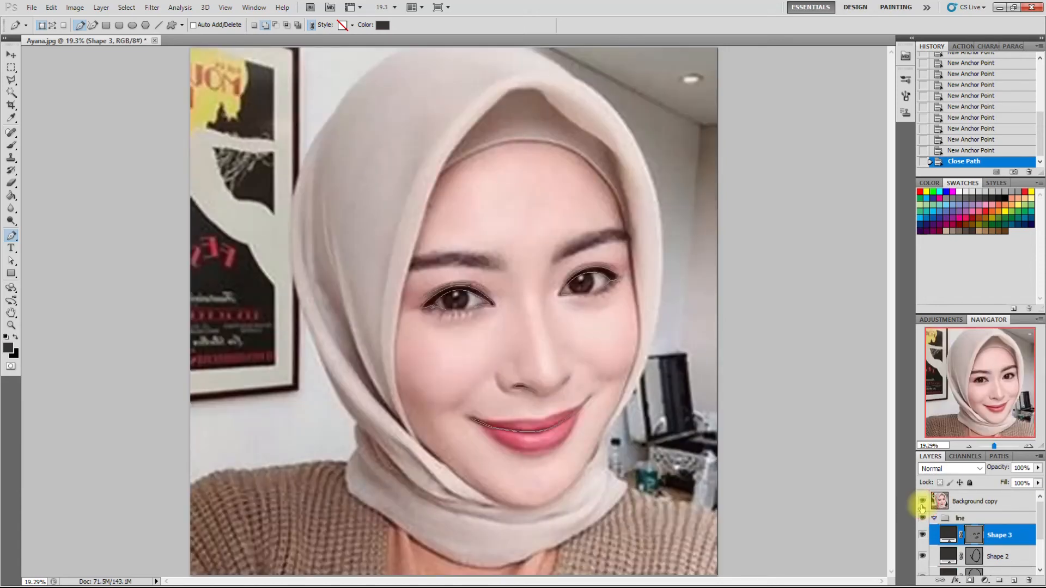
click(921, 503)
click(921, 502)
- Deselect Shape 3's vector mask and start a new shape layer with narrow hair spikes at the right eyebrow's inner end
scroll(665, 365, down, 2)
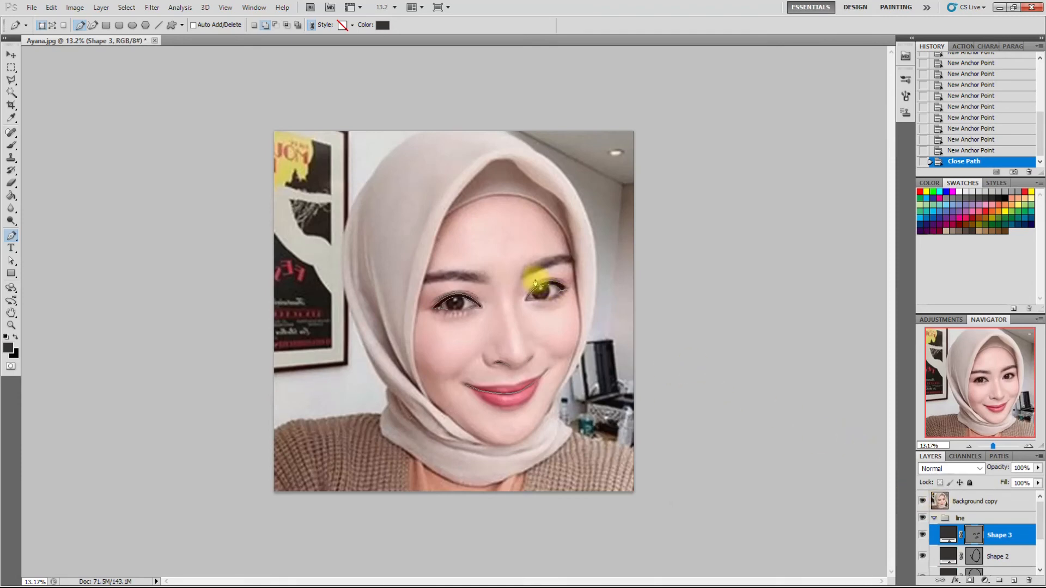
scroll(525, 279, up, 3)
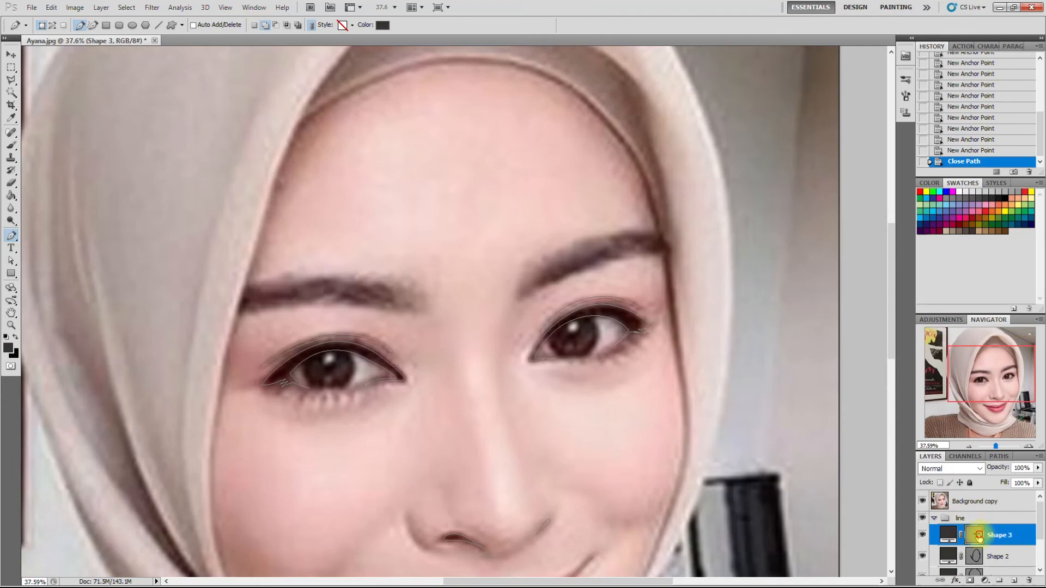
click(979, 536)
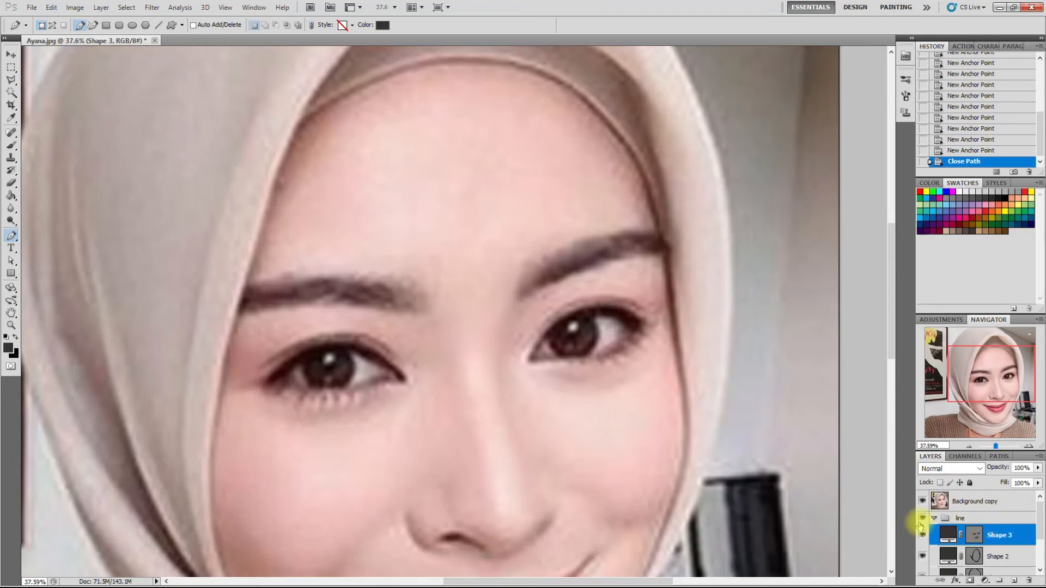
scroll(608, 224, up, 3)
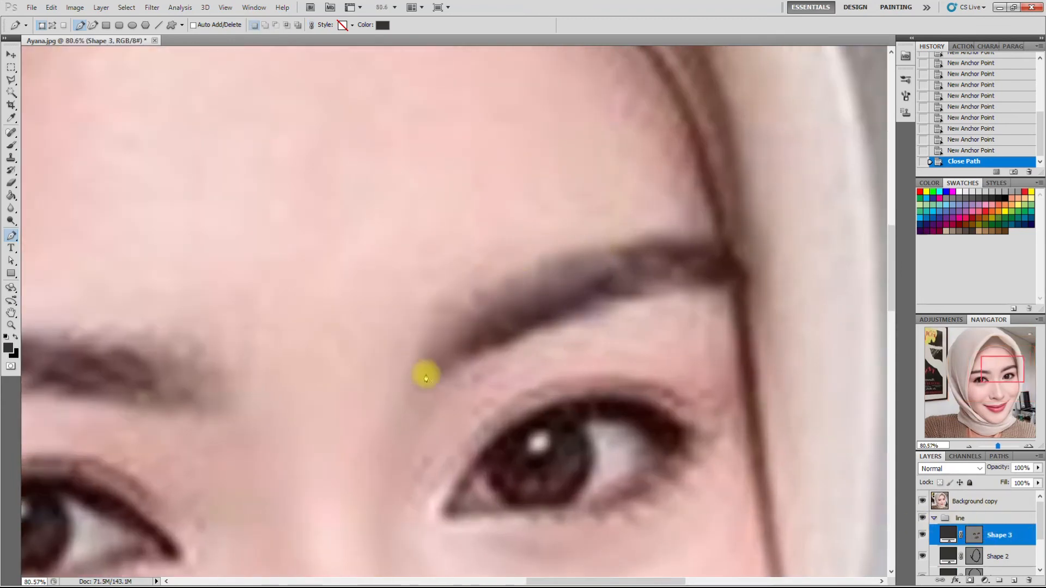
click(417, 385)
click(443, 295)
click(425, 364)
click(445, 296)
click(430, 365)
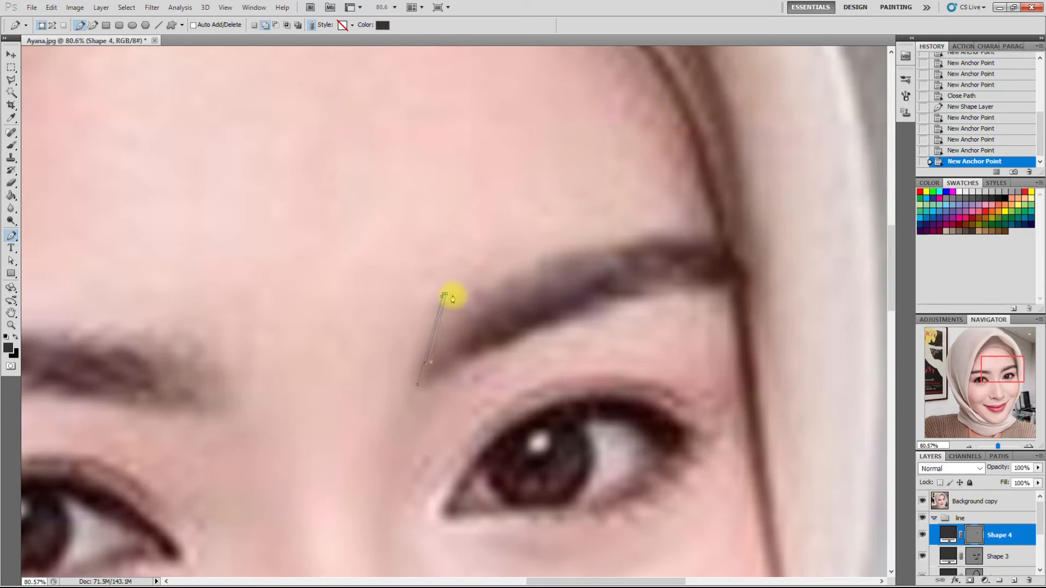
- Continue the right eyebrow path with jagged hair notches along the upper part of its inner end
click(454, 295)
click(461, 294)
click(468, 287)
click(448, 348)
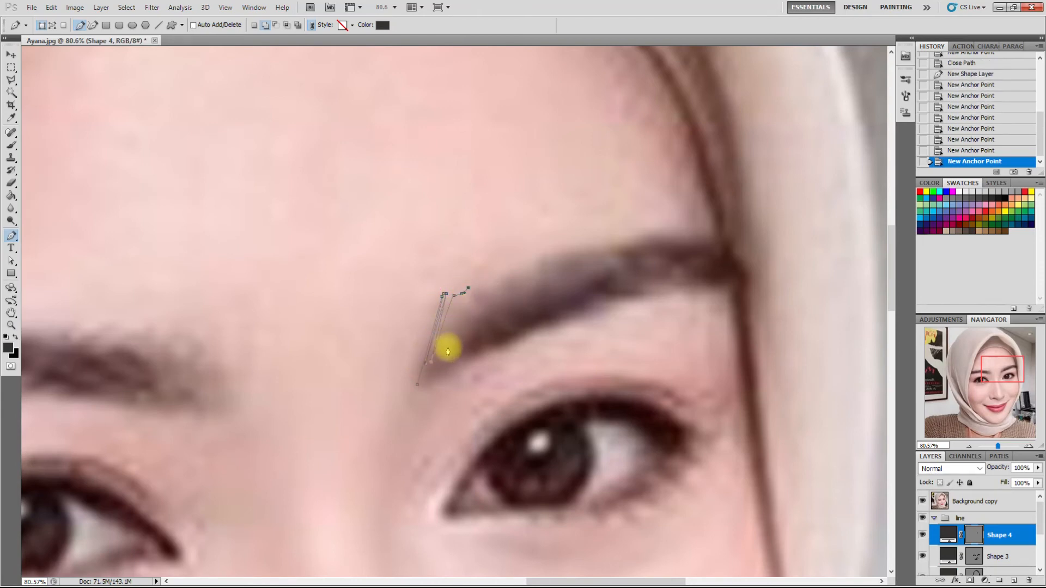
click(455, 334)
click(474, 282)
click(479, 283)
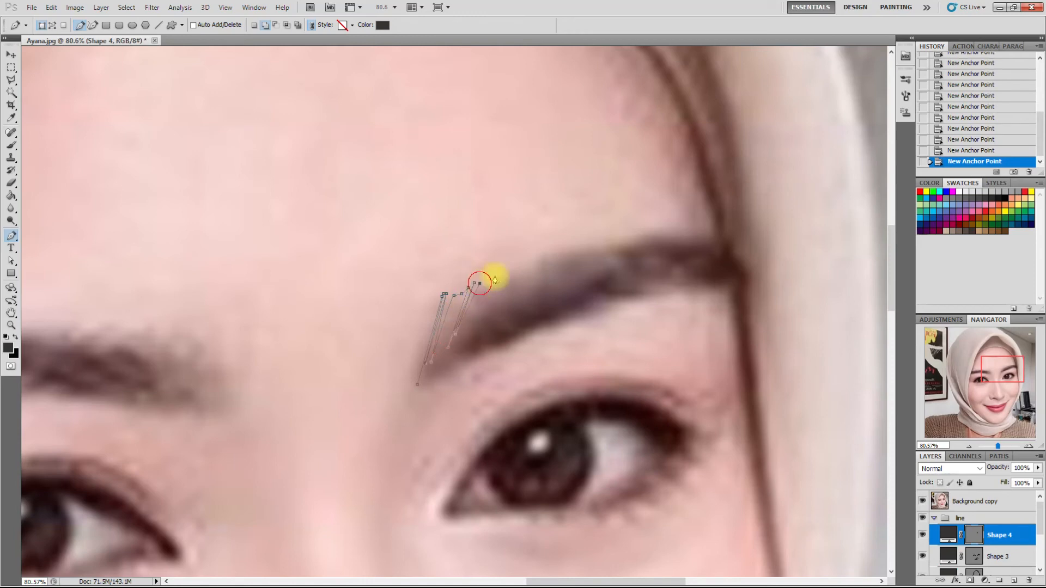
- Trace the right eyebrow's upper edge with a hair notch near the arch, ending where the brow meets the hijab
click(584, 244)
click(658, 257)
click(596, 242)
click(668, 233)
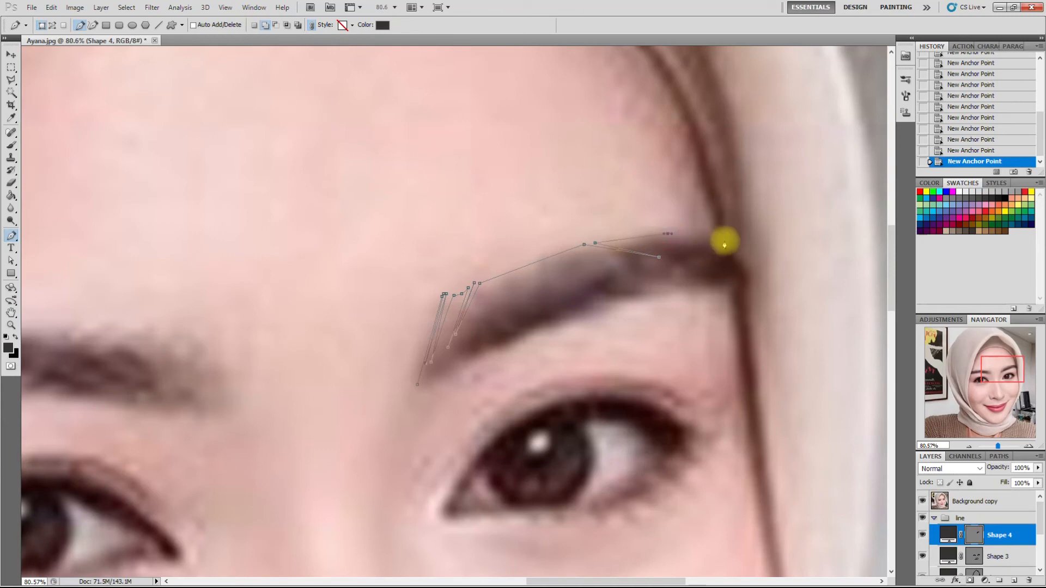
click(721, 238)
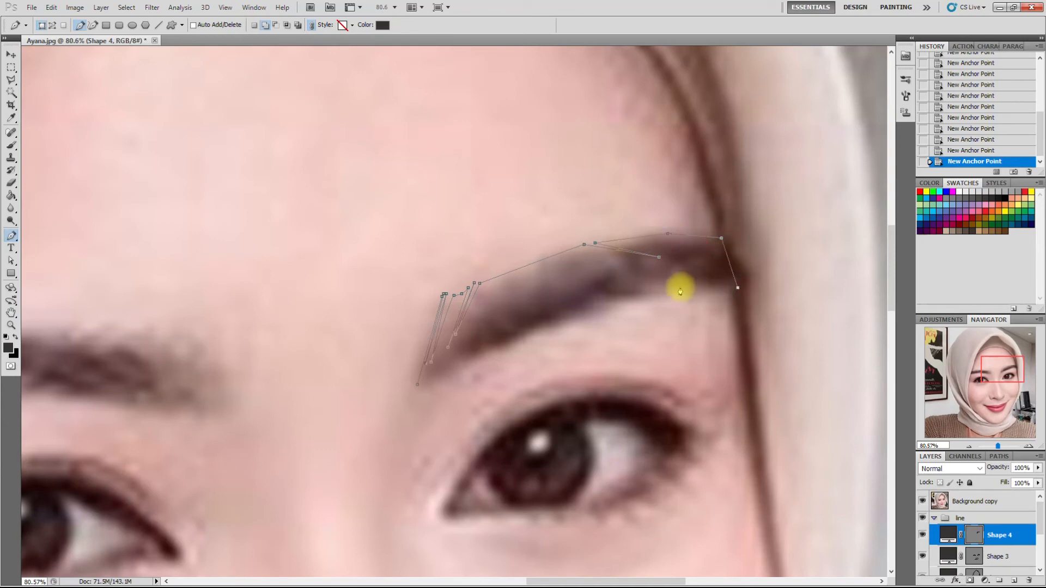
- Trace the right eyebrow's lower edge with a hair notch back to the inner end and close the path
click(611, 272)
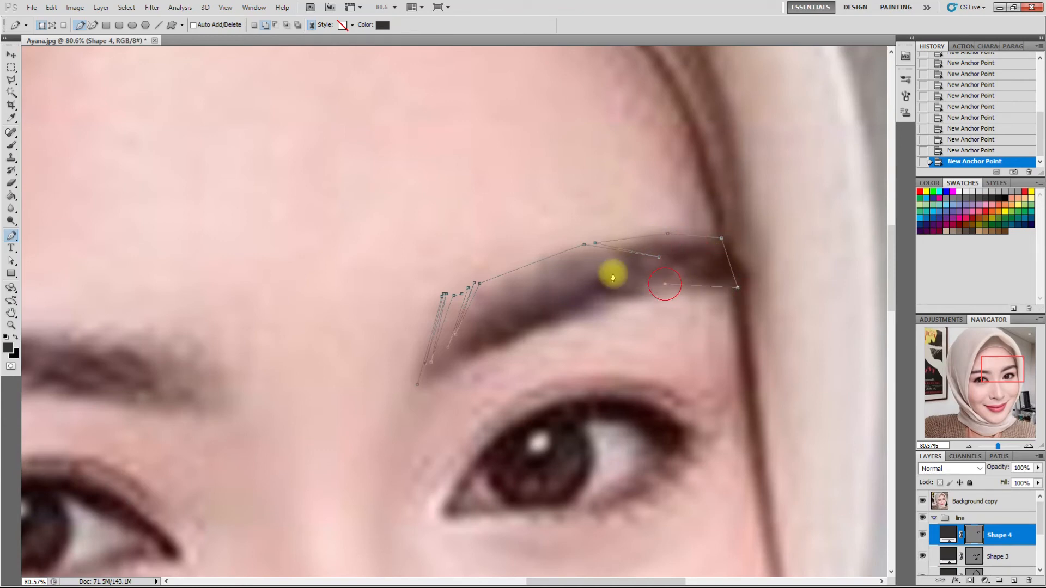
click(666, 287)
click(599, 294)
mouse_move(441, 369)
mouse_down()
mouse_move(466, 346)
mouse_move(441, 371)
mouse_up()
click(416, 383)
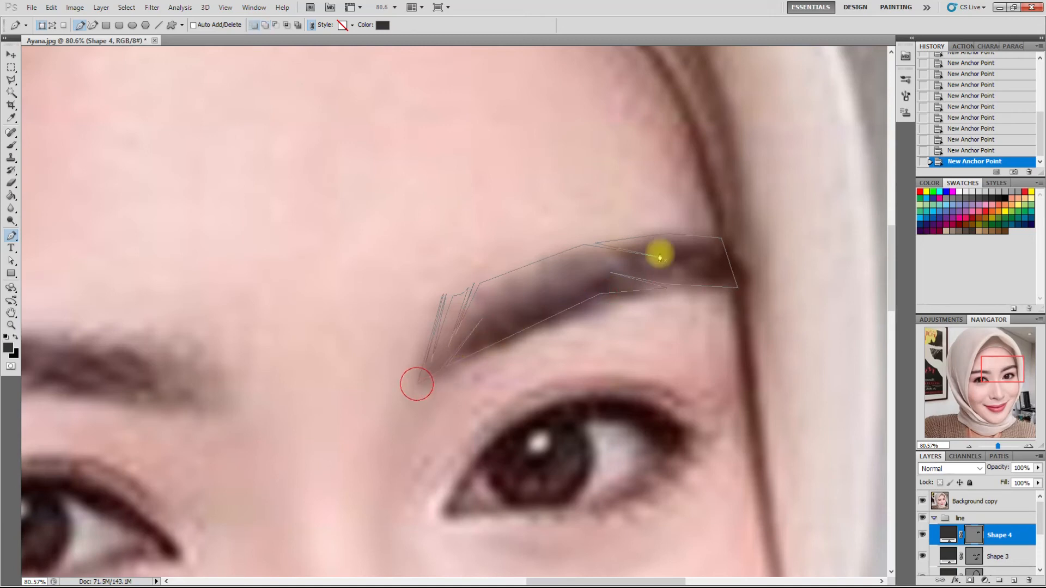
- Add a second path to Shape 4 with narrow hair spikes at the inner end of the left eyebrow
scroll(695, 234, down, 3)
click(265, 25)
scroll(490, 309, up, 3)
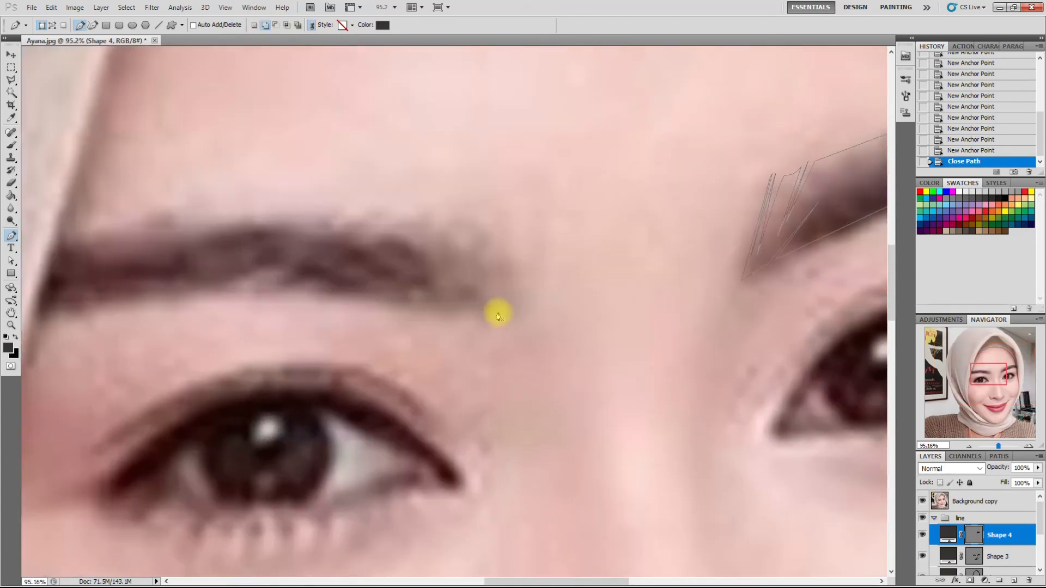
click(498, 312)
click(466, 219)
click(487, 299)
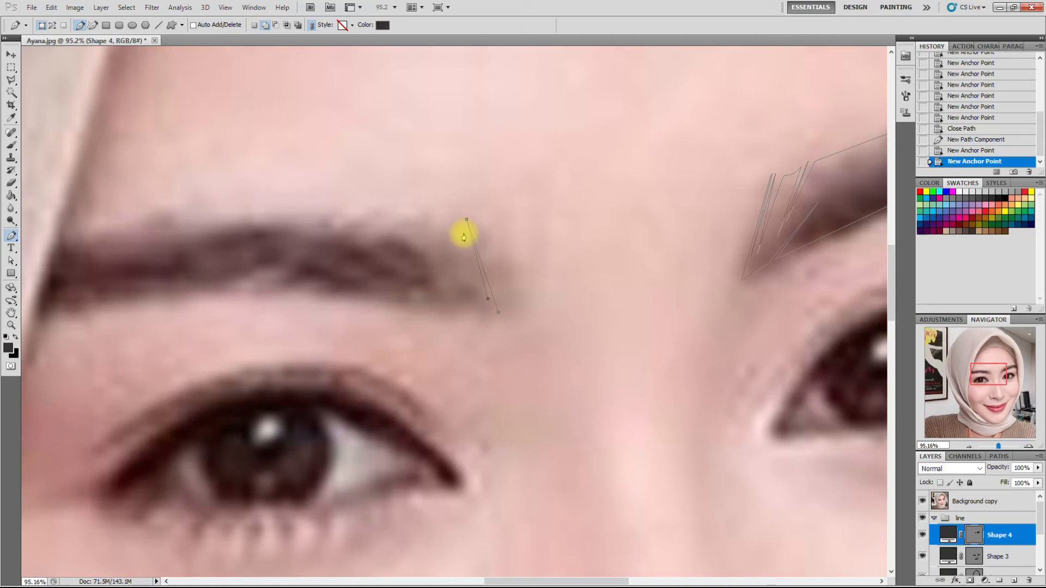
click(464, 227)
click(481, 286)
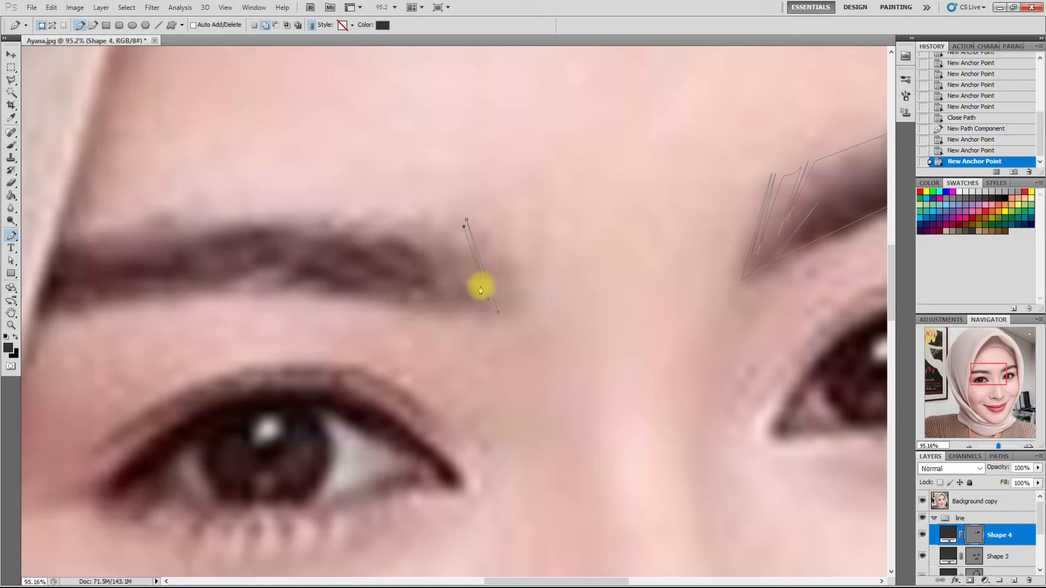
- Trace the left eyebrow's upper edge outward from the hair spikes, cutting slanted hair notches near the inner end and mid-brow
click(454, 231)
click(435, 230)
drag(412, 223, 451, 276)
click(437, 266)
click(402, 224)
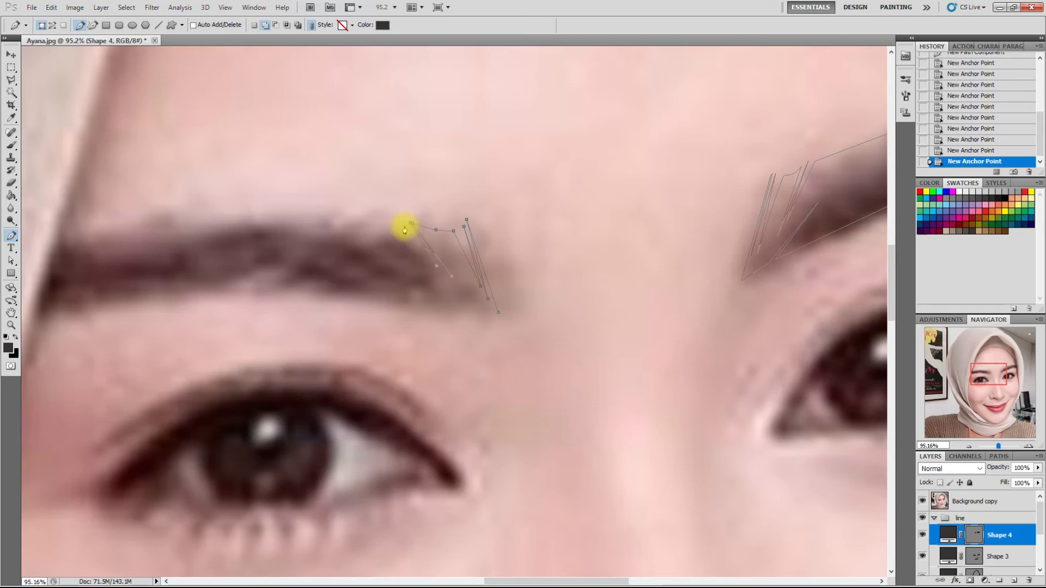
drag(336, 217, 280, 243)
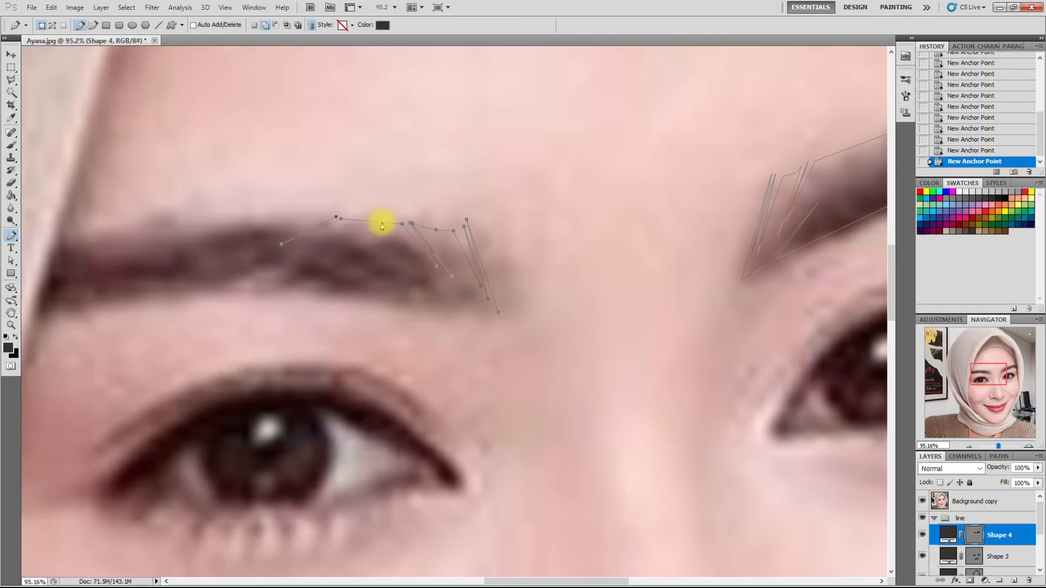
- Continue the left eyebrow's outline along its upper edge to the hijab and back under it with a thin notch
scroll(381, 220, down, 2)
scroll(231, 219, up, 1)
click(235, 220)
click(174, 235)
drag(234, 270, 211, 271)
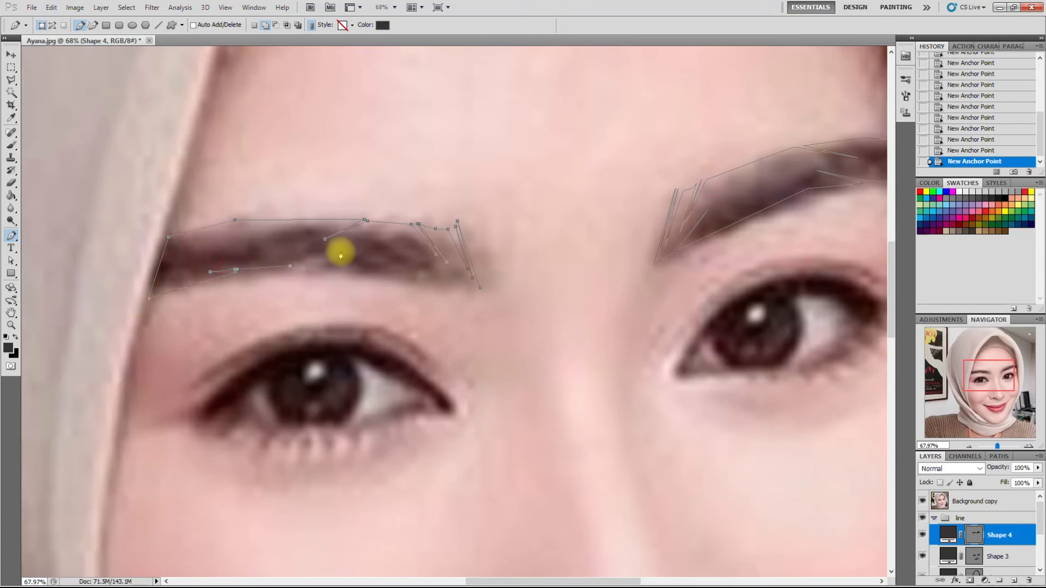
- Trace the rest of the left eyebrow's lower edge with hair notches to the inner end and close the path
drag(311, 267, 341, 251)
click(434, 281)
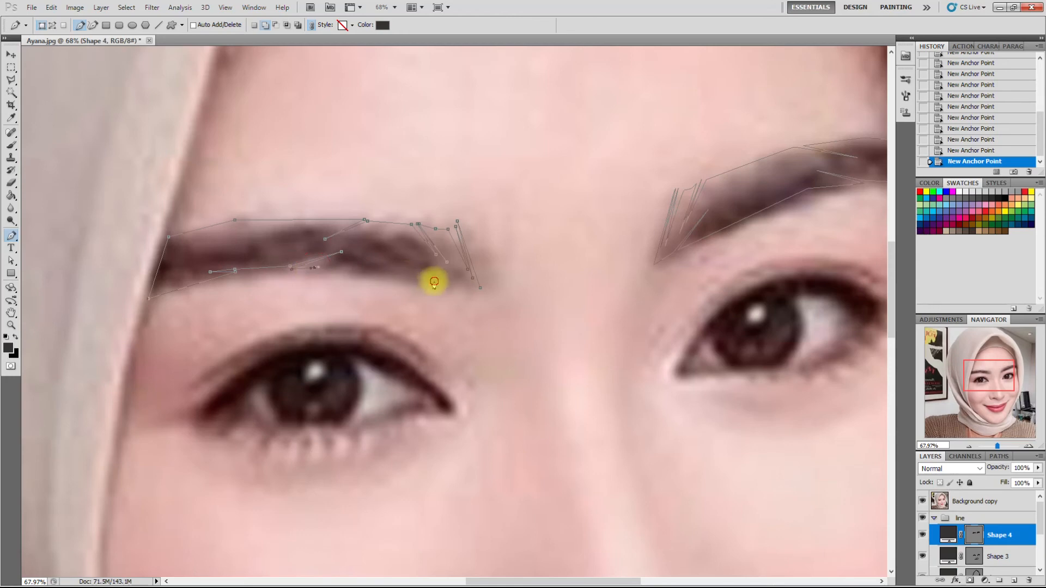
click(422, 267)
click(436, 280)
click(461, 285)
click(444, 247)
click(467, 286)
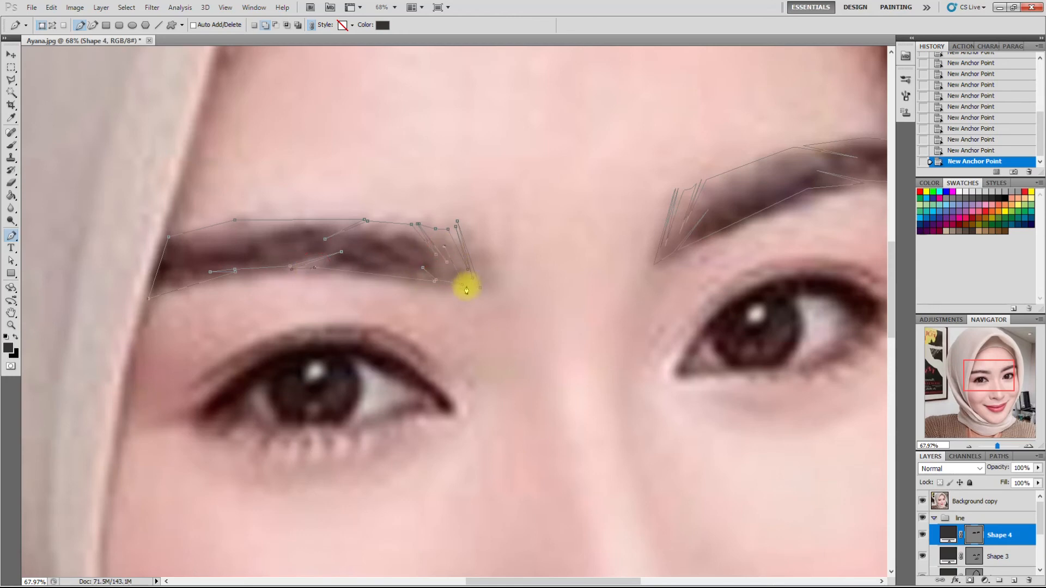
click(480, 289)
key(ctrl+0)
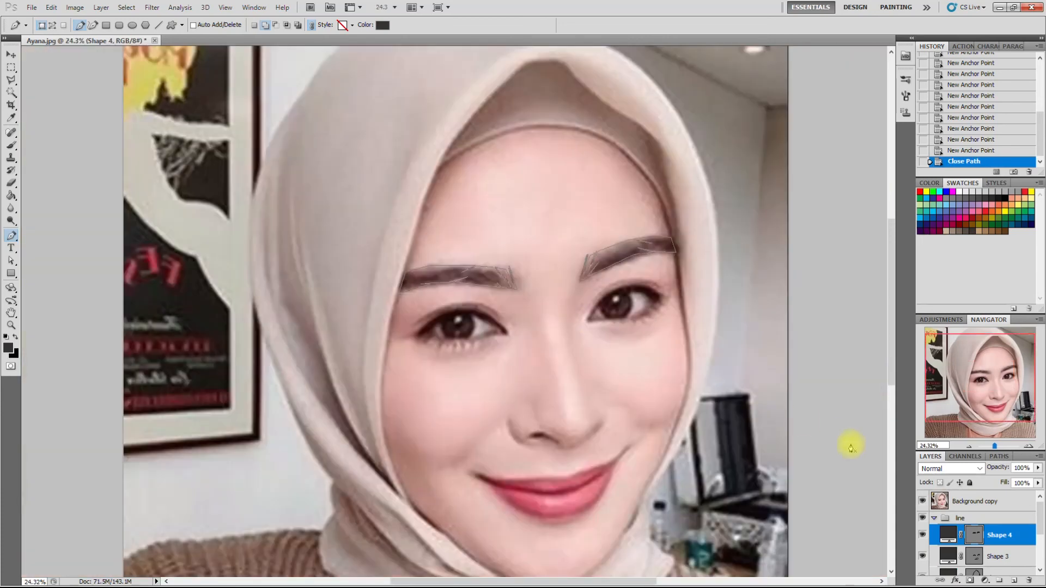
- Hide the Background copy layer and deselect the eyebrow path to review the line art on its own
click(922, 502)
click(957, 500)
scroll(583, 256, down, 3)
scroll(488, 329, up, 3)
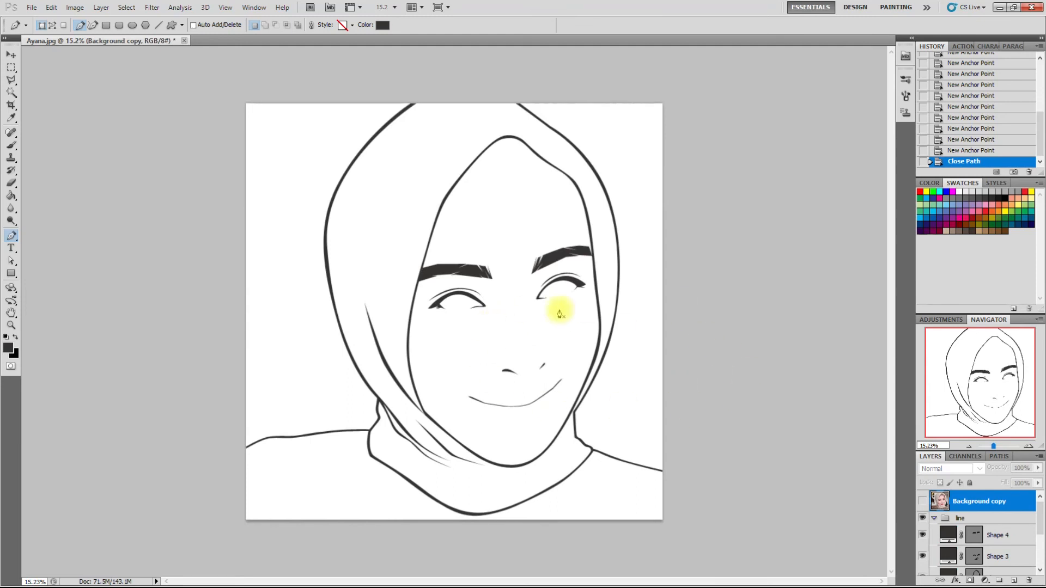
scroll(482, 313, up, 2)
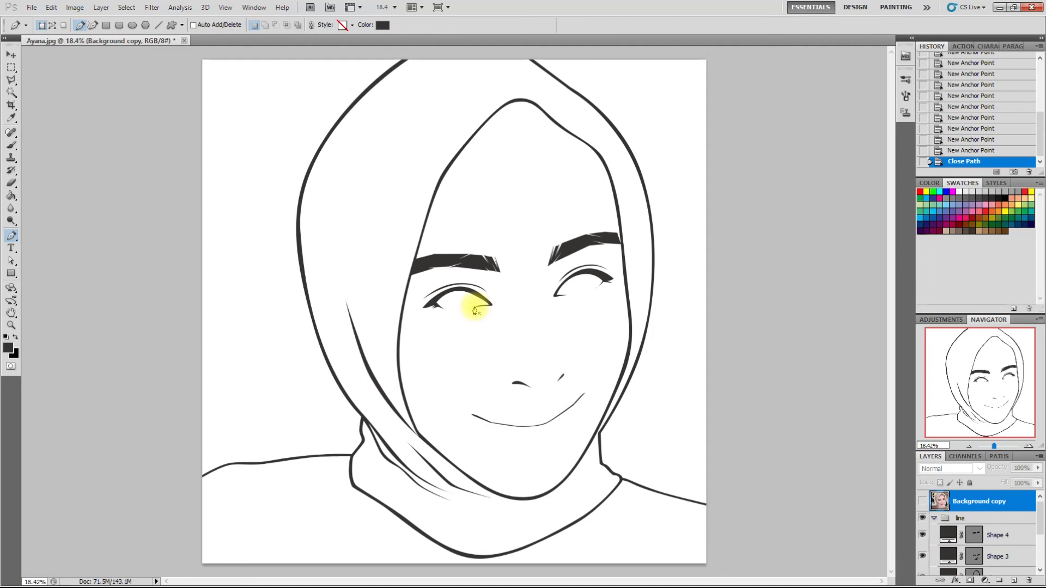
scroll(981, 553, down, 2)
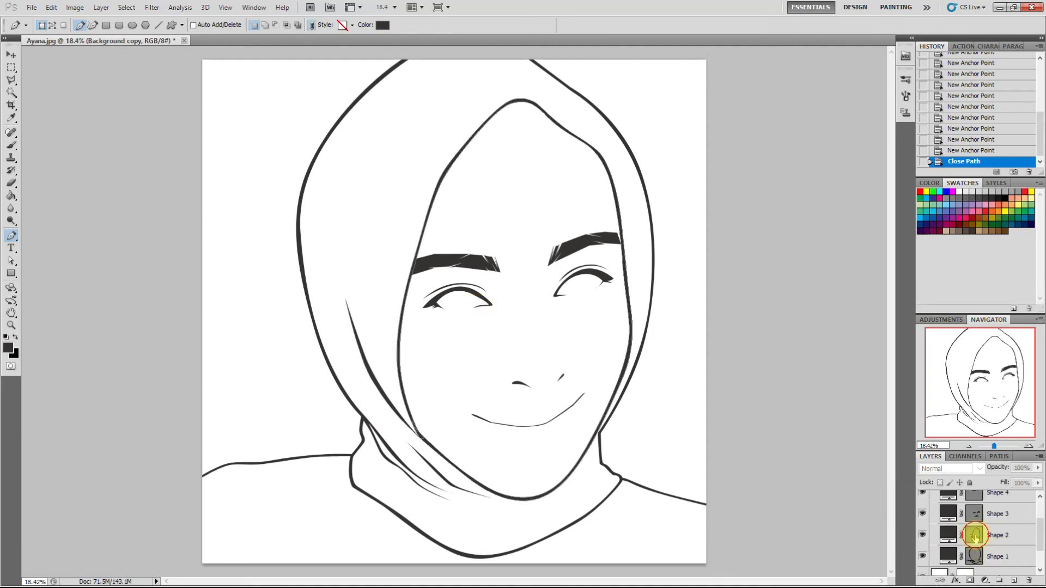
- Activate Shape 1's vector mask and show the Background copy layer again
click(975, 535)
scroll(973, 536, up, 1)
scroll(976, 554, down, 2)
click(974, 535)
scroll(973, 535, up, 3)
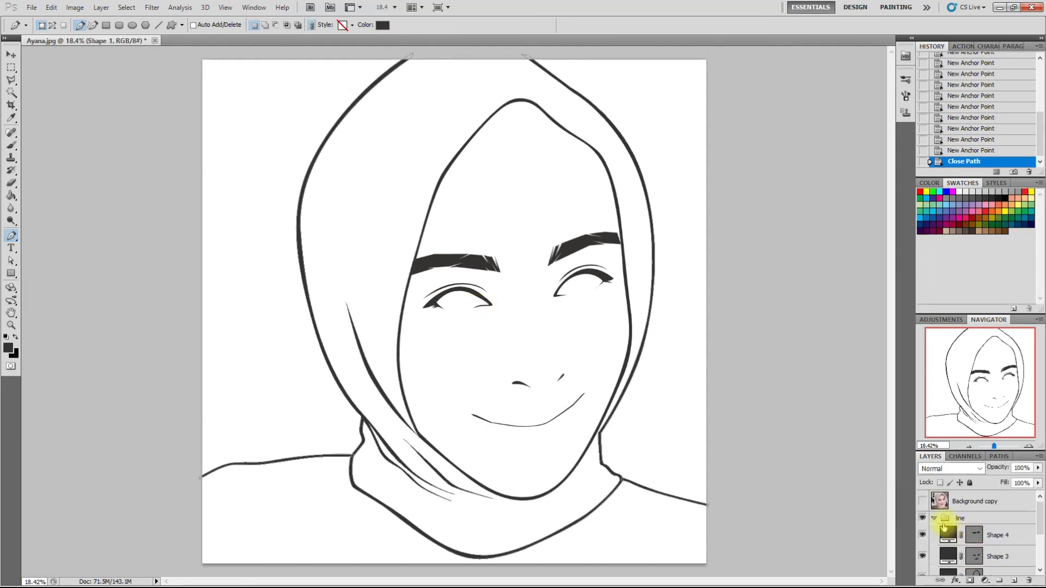
click(922, 500)
- Add a path to Shape 1 that follows the inner cap's edge across the forehead, ending at the hijab beside the right eyebrow
scroll(599, 125, up, 2)
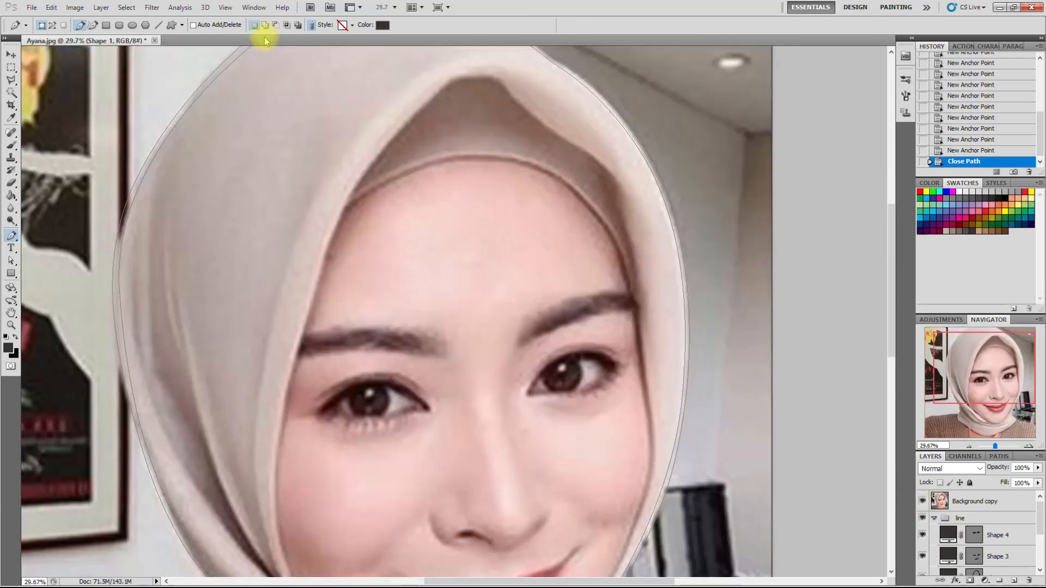
scroll(352, 193, up, 2)
click(297, 214)
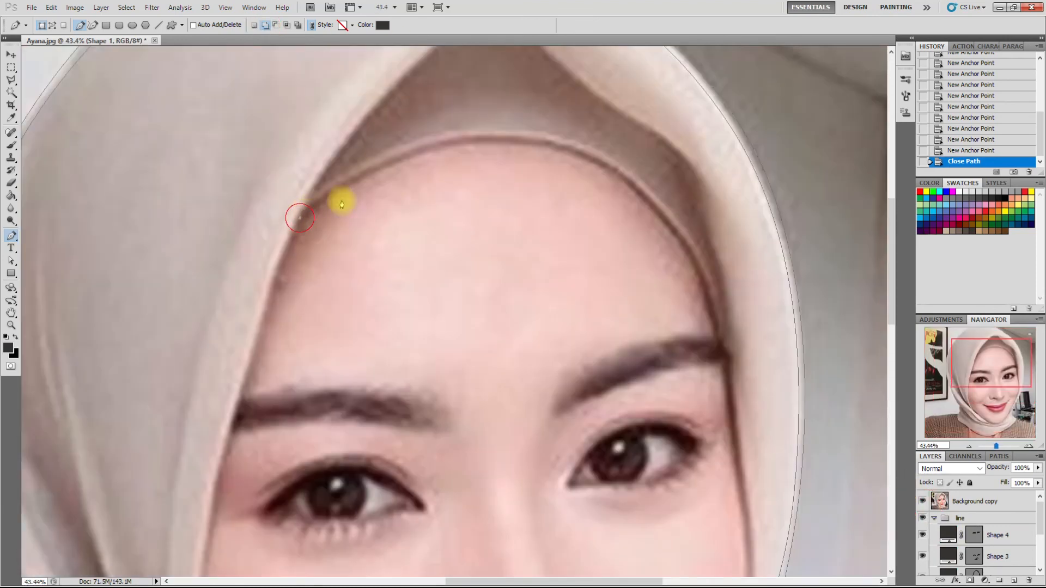
drag(515, 140, 630, 151)
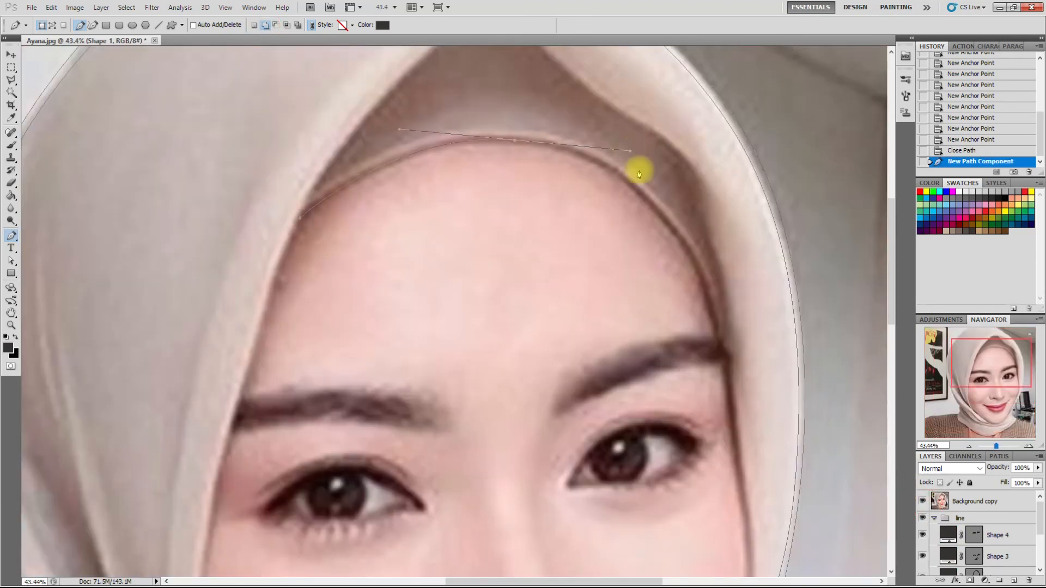
drag(703, 287, 715, 321)
click(720, 349)
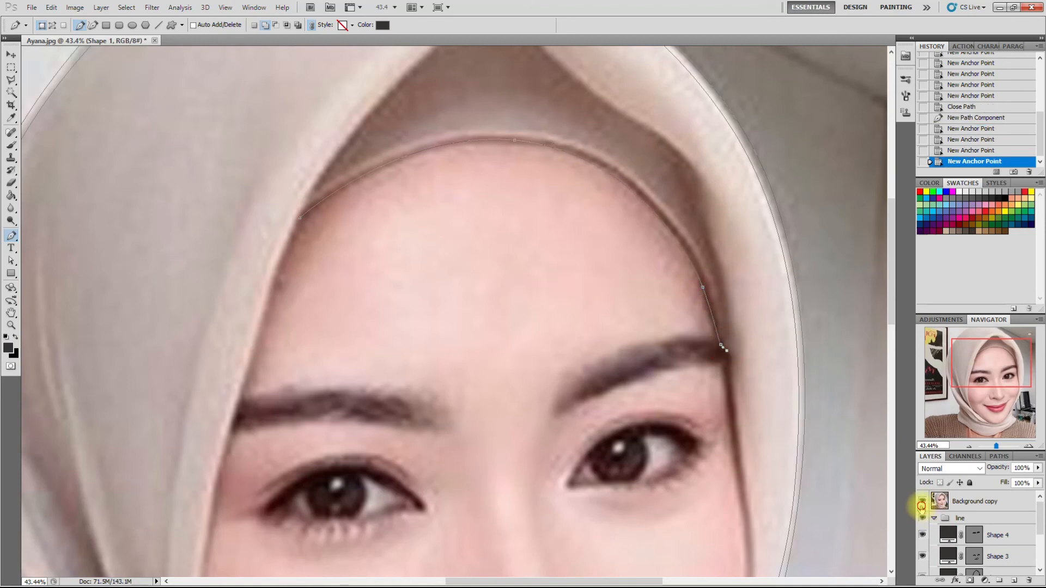
- Hide the Background copy and trace the inner cap line's return edge back to its start as a thin curved stroke
click(921, 501)
drag(668, 224, 708, 268)
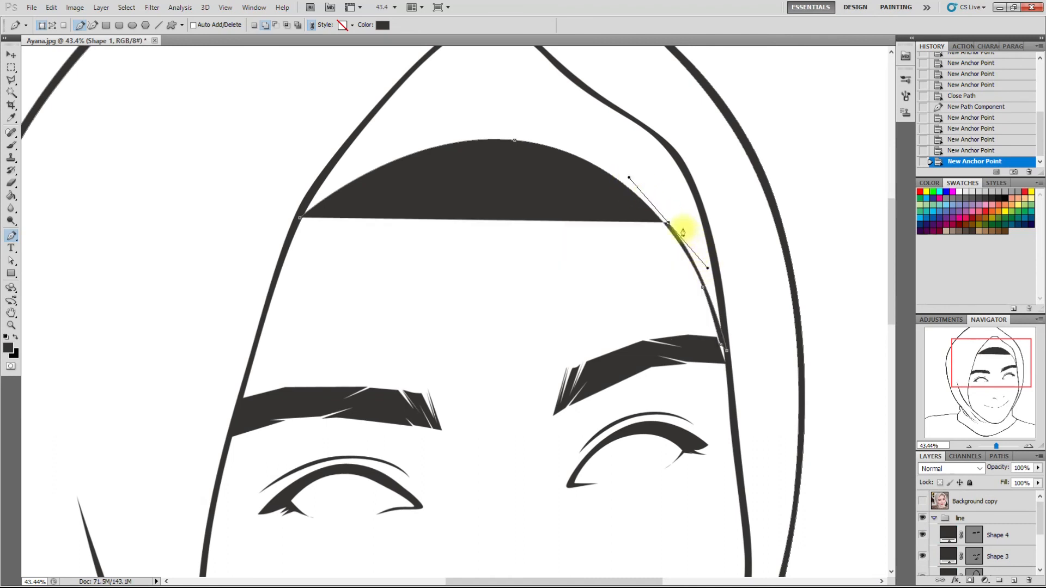
key(ctrl+z)
drag(672, 224, 630, 176)
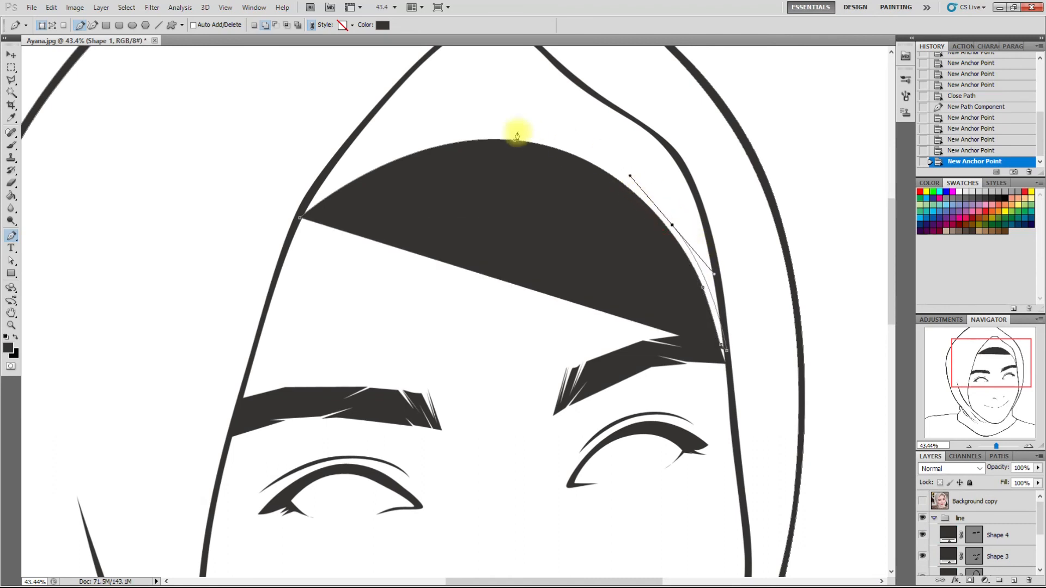
drag(503, 139, 421, 133)
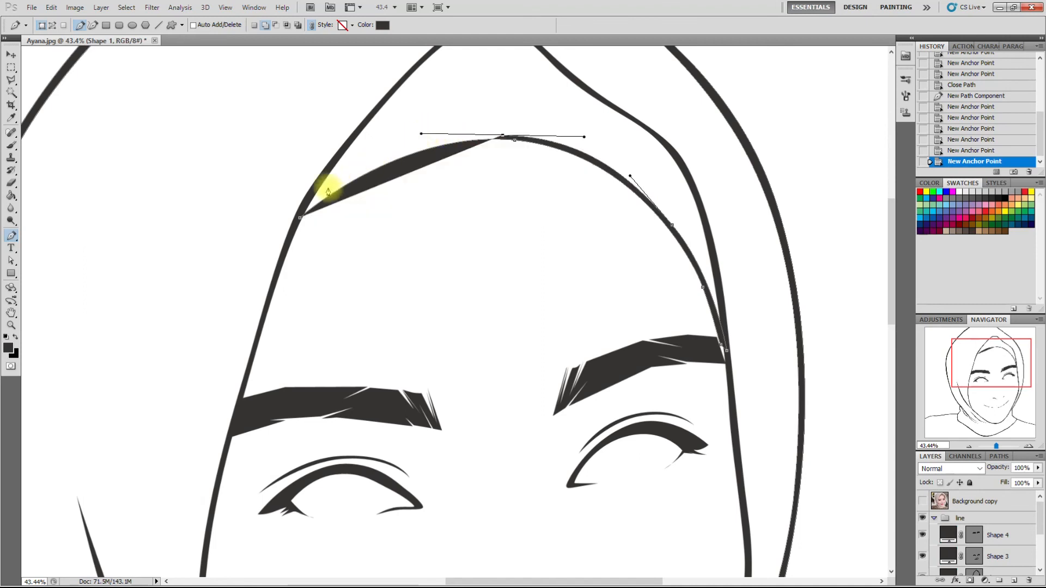
drag(300, 208, 228, 257)
key(ctrl+0)
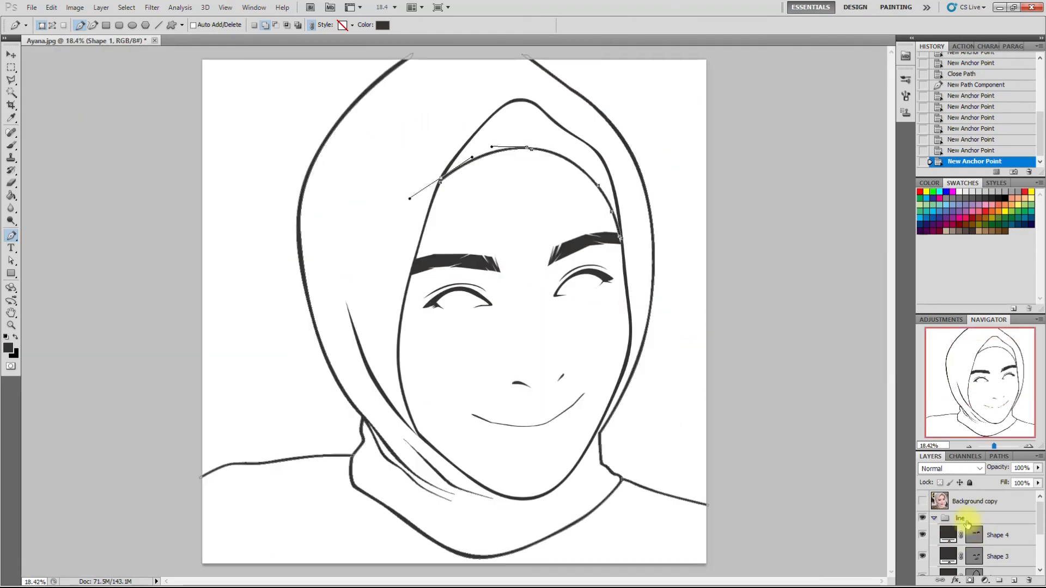
- Select the Background copy layer, review the line art, collapse the line group and show the photo again
click(957, 511)
scroll(611, 233, down, 2)
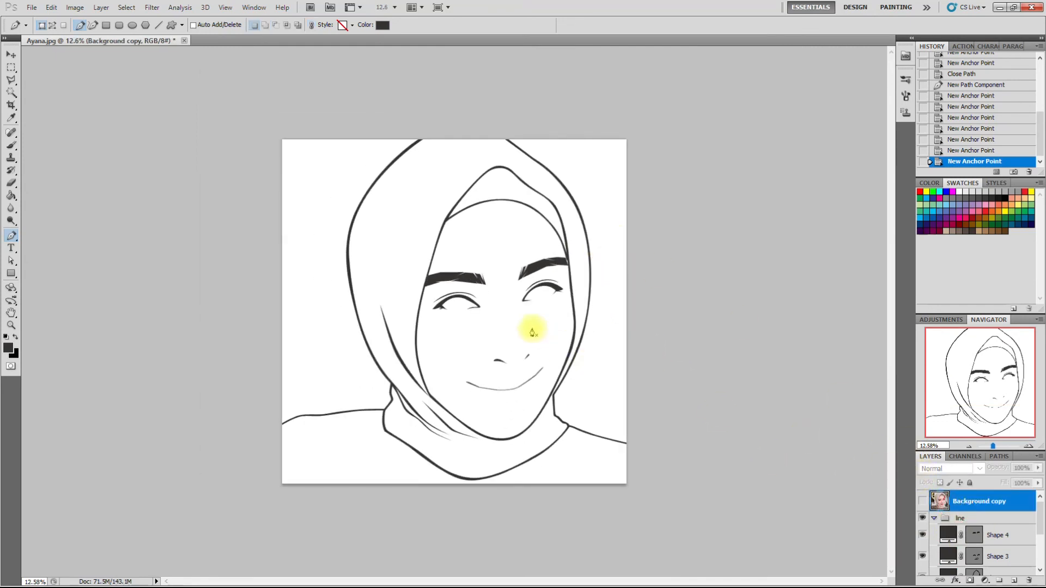
scroll(502, 309, up, 1)
scroll(338, 266, up, 1)
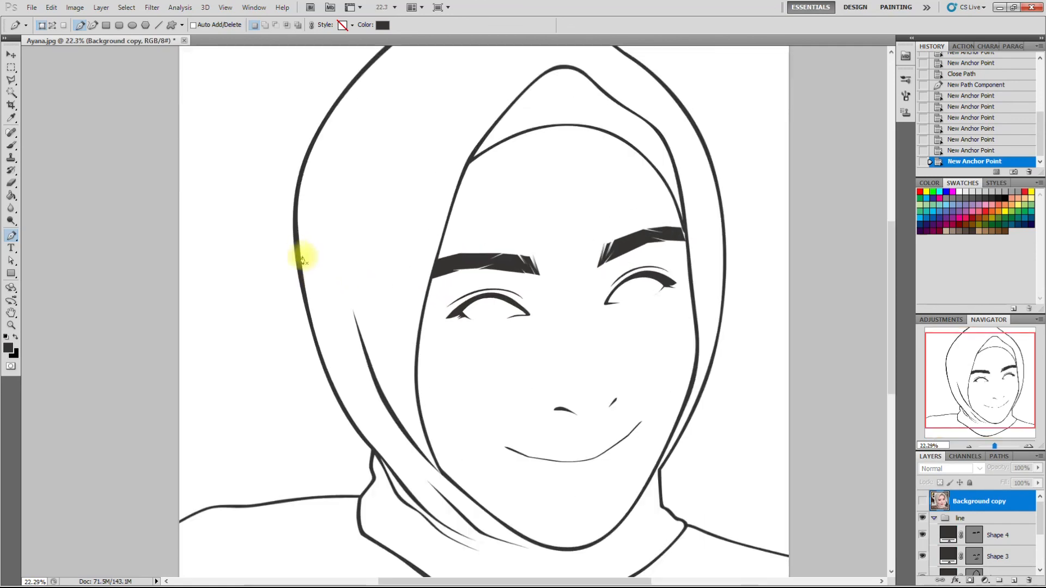
click(934, 518)
click(922, 501)
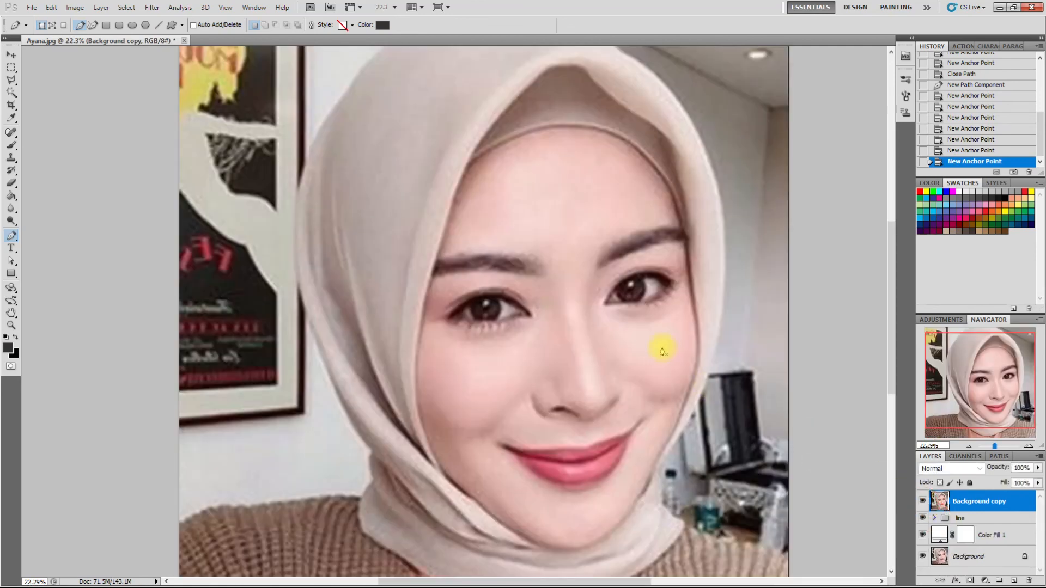
- Place pallet color.jpg in the document and position it in the upper-left corner of the photo
scroll(544, 217, down, 1)
click(32, 7)
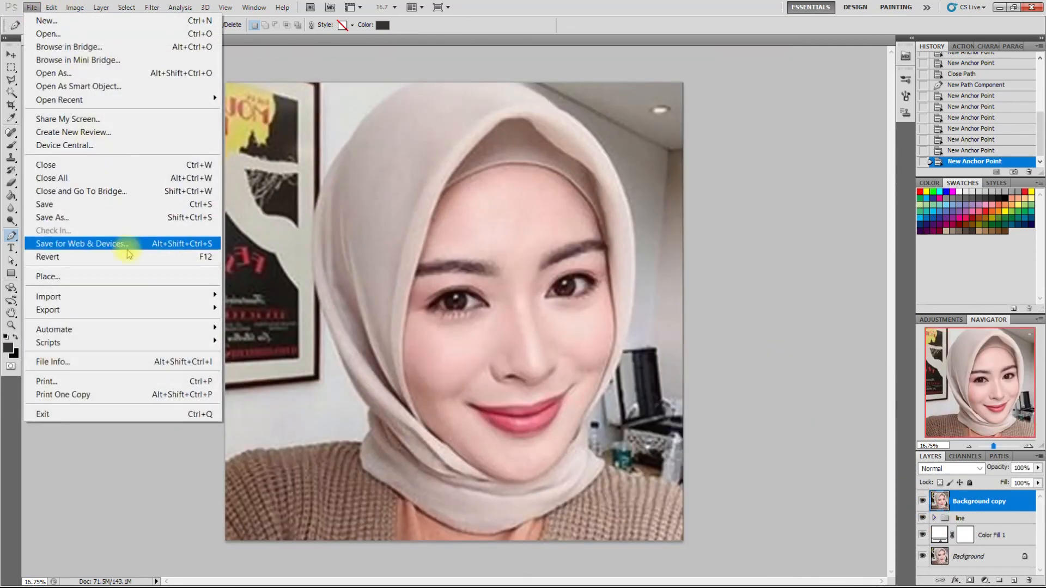
click(145, 276)
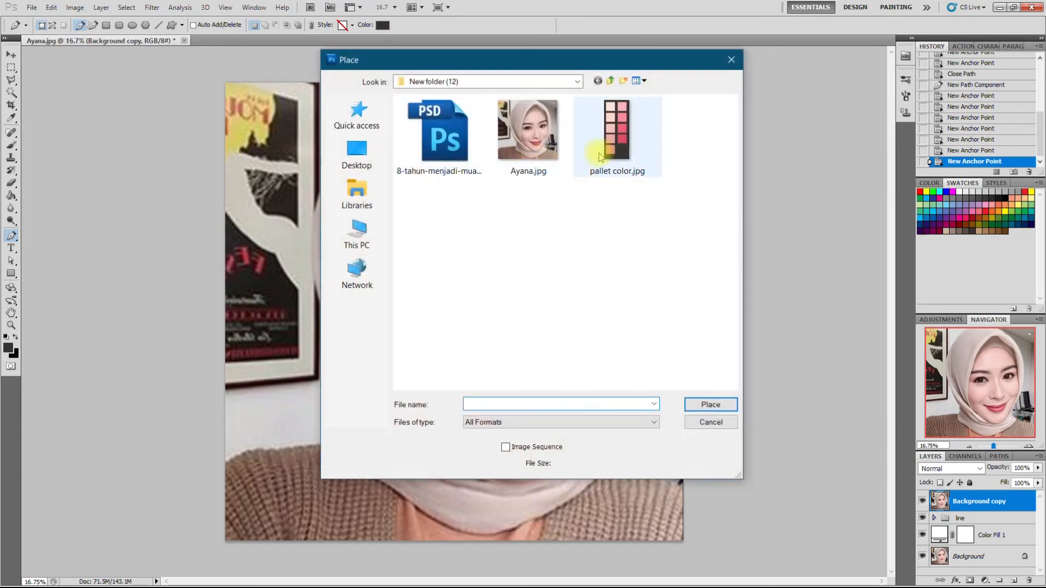
double_click(600, 152)
drag(457, 351, 262, 194)
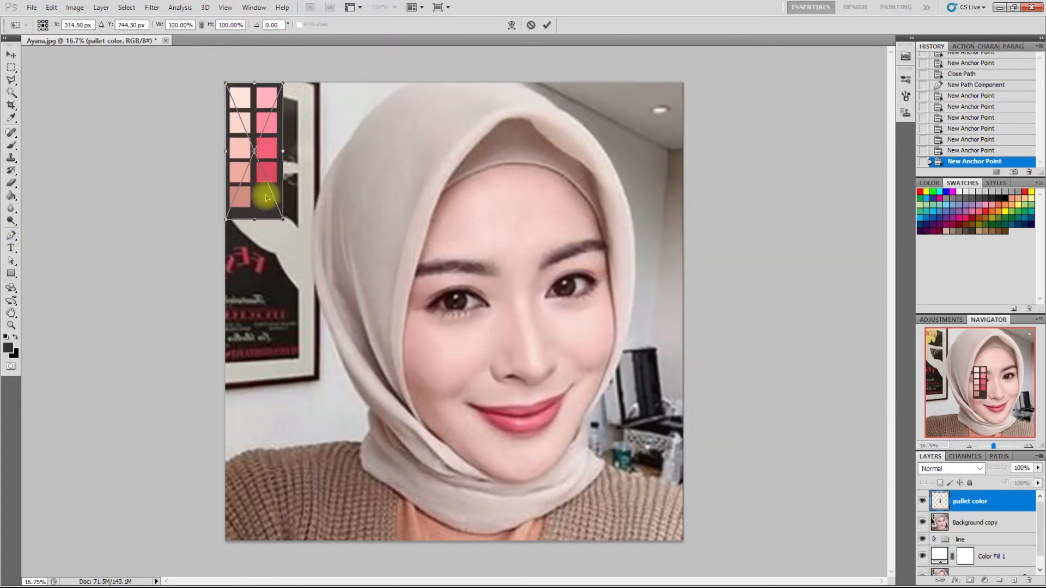
key(Return)
scroll(567, 303, up, 1)
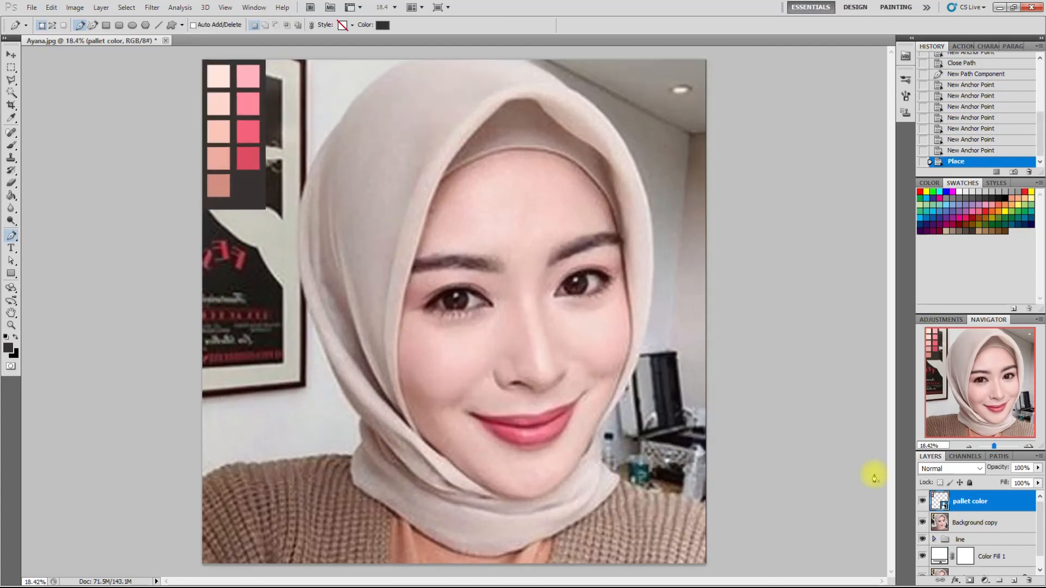
- Expand the line group and set the fill of Shape 1 and Shape 2 to the palette's dark charcoal colour
click(934, 539)
scroll(943, 537, down, 3)
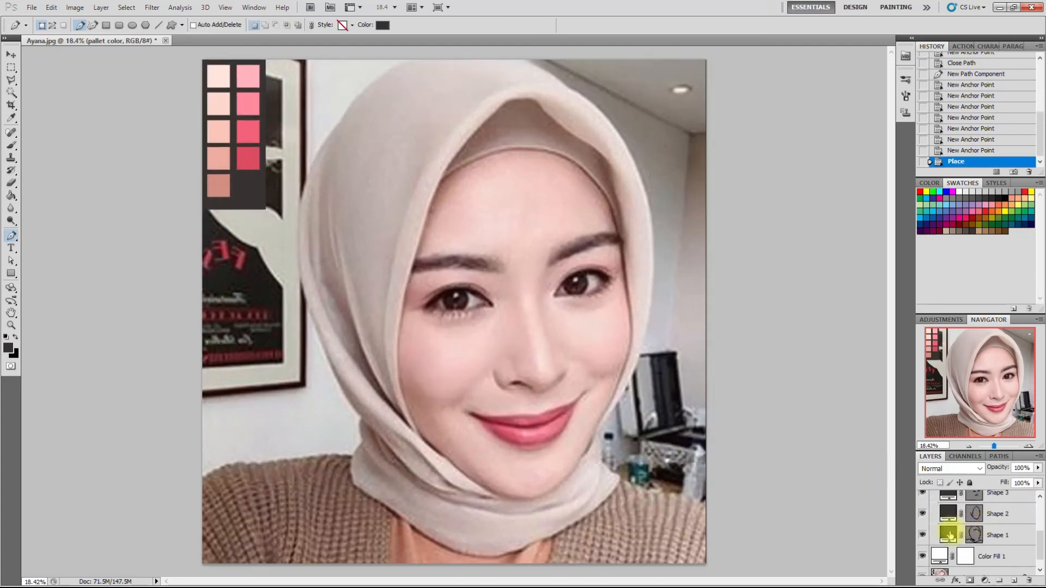
double_click(948, 536)
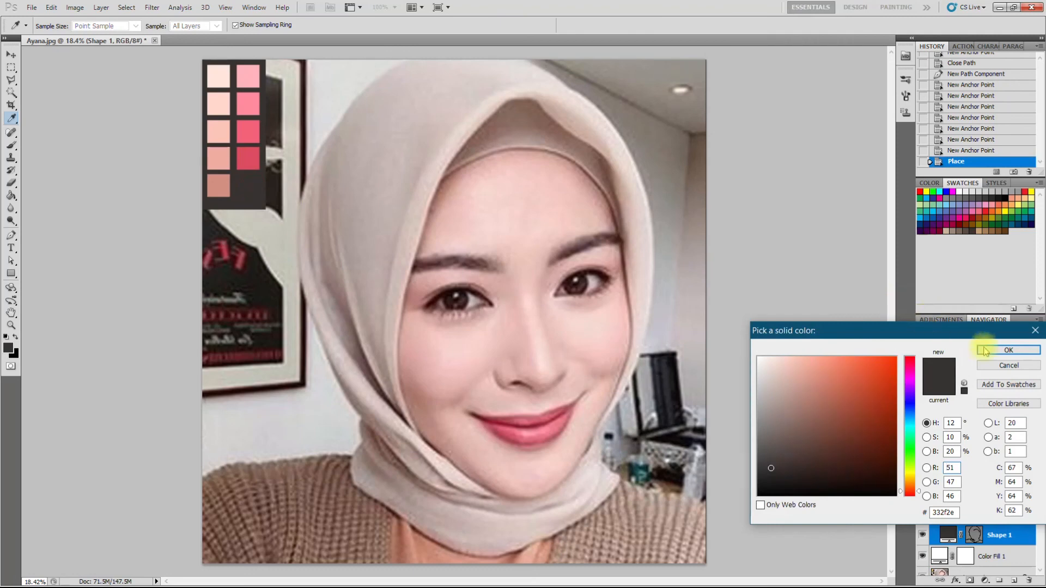
click(985, 352)
double_click(947, 514)
click(269, 179)
click(252, 180)
click(999, 349)
- Set the fill of Shape 3 and Shape 4 to the same dark charcoal colour from the palette
scroll(968, 513, up, 1)
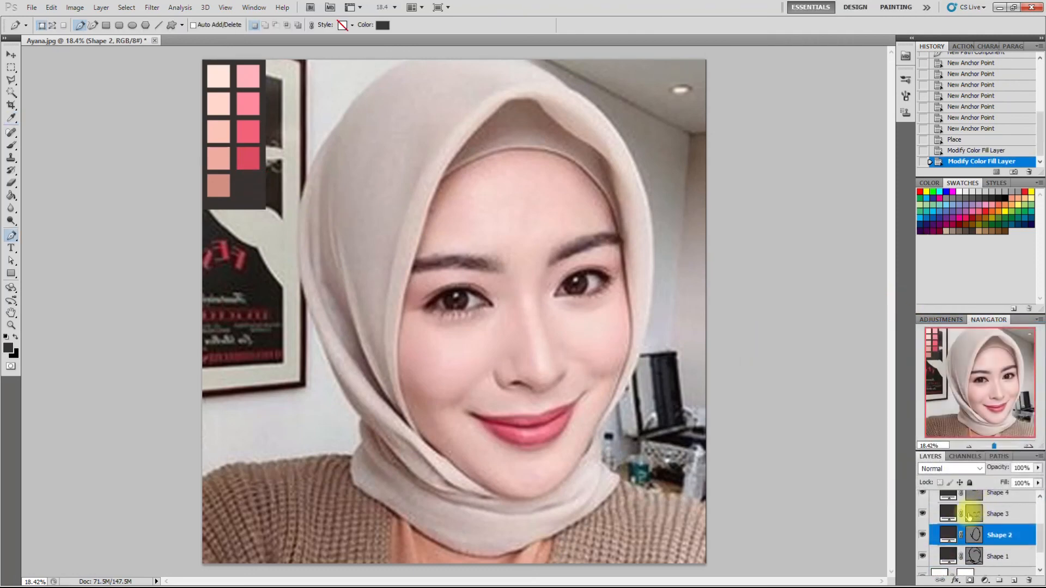
double_click(948, 514)
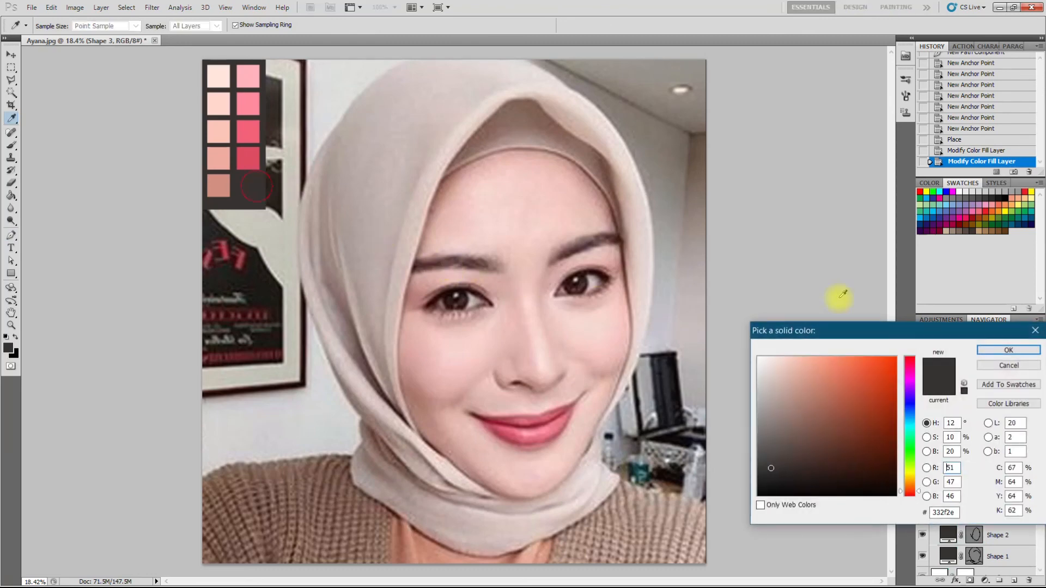
click(999, 349)
scroll(969, 513, up, 1)
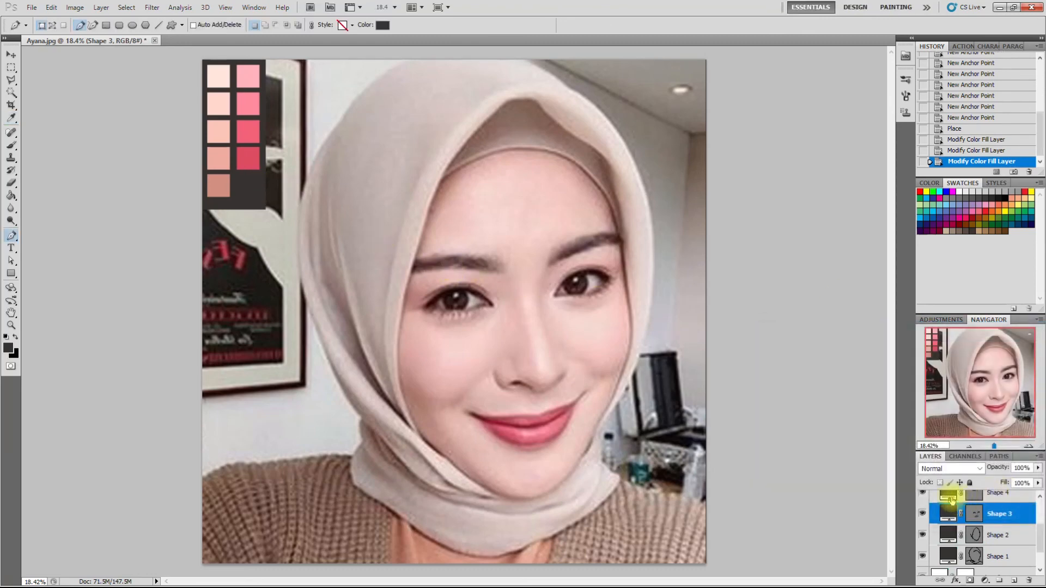
double_click(948, 514)
click(257, 184)
click(1008, 350)
scroll(948, 523, up, 1)
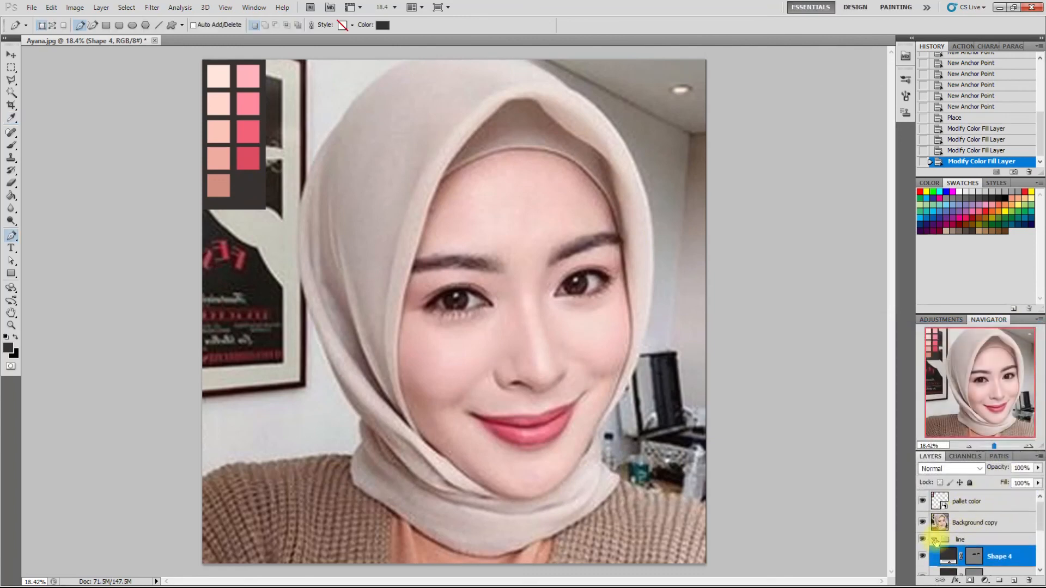
- Collapse the line group, then select and hide the Background copy layer to show the line art with the palette
click(934, 540)
click(922, 523)
click(958, 523)
scroll(703, 339, down, 4)
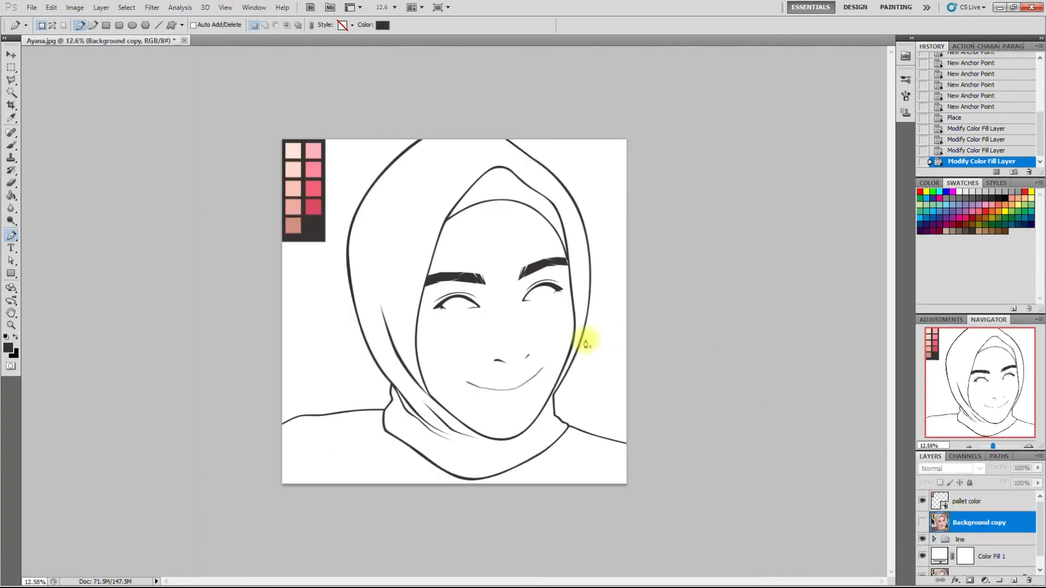
- Save the document as Ayana.psd in Photoshop format with Maximize Compatibility enabled
scroll(937, 558, down, 1)
scroll(477, 332, up, 2)
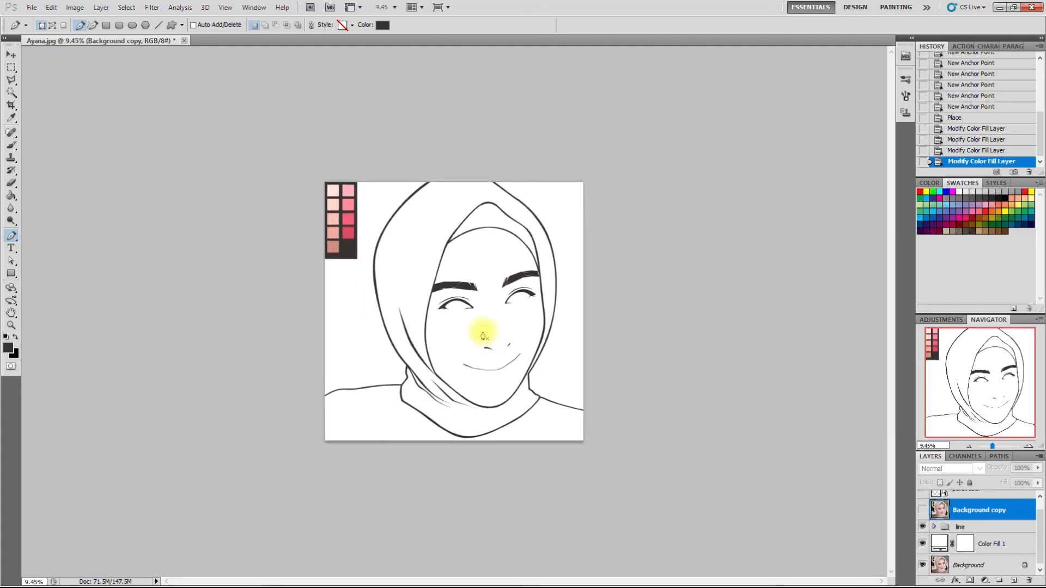
scroll(477, 332, up, 1)
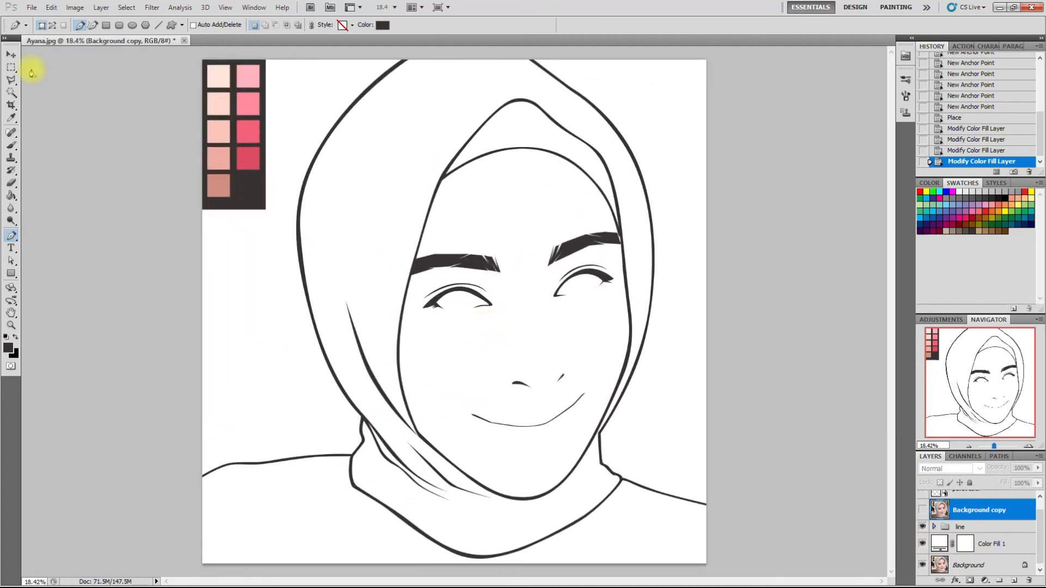
click(28, 7)
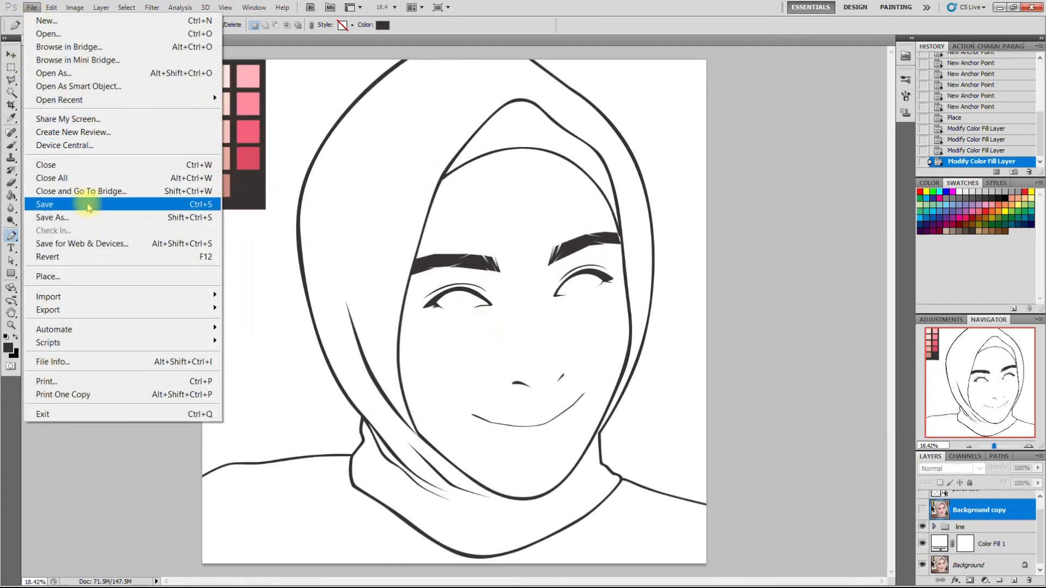
click(127, 201)
click(706, 299)
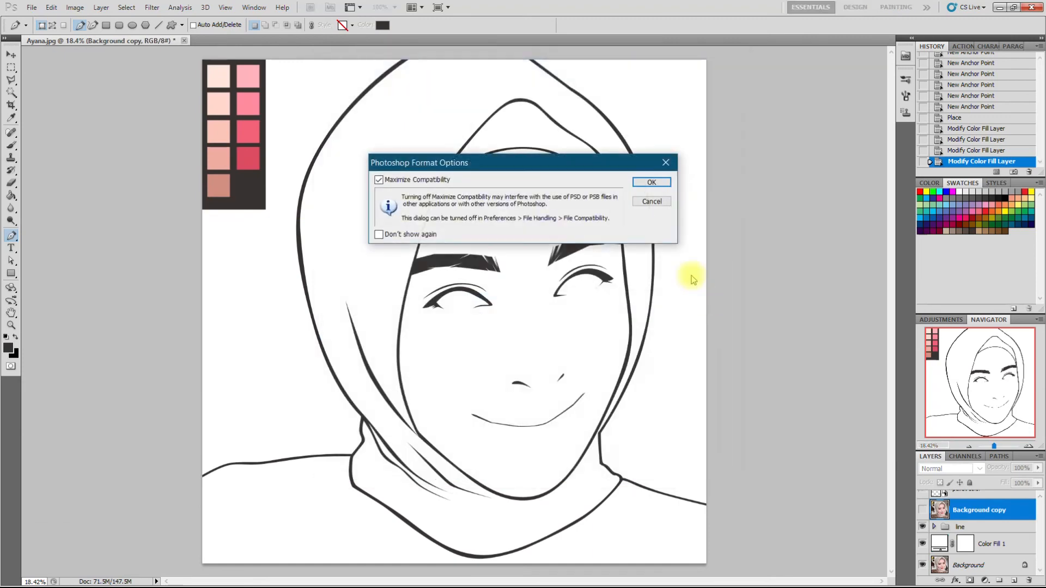
click(640, 183)
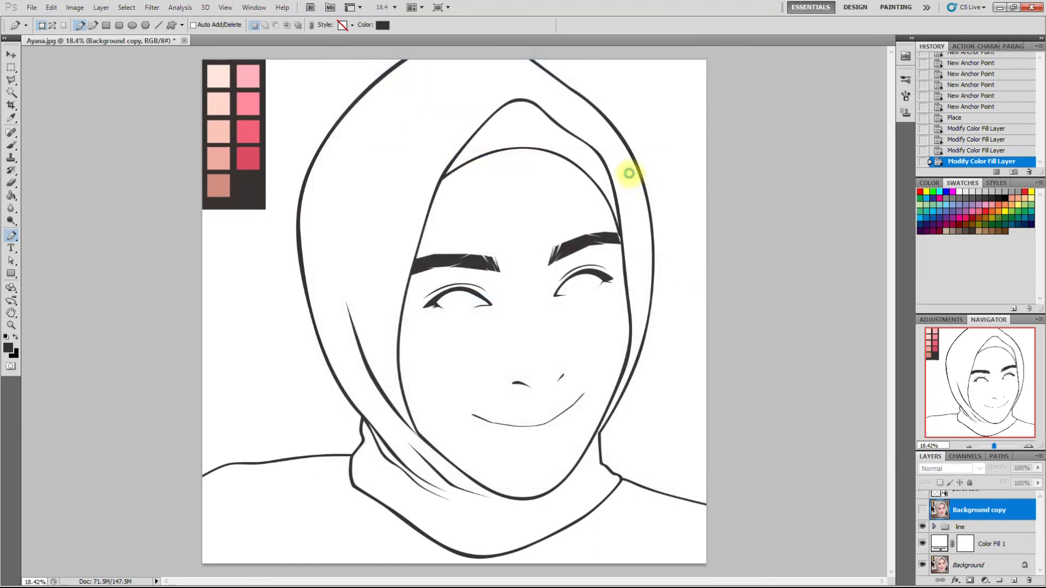
- Move the outer-end anchor point of the right-hand eyebrow in Shape 4 onto the hijab's inner outline, and reselect the Background copy layer
scroll(617, 237, up, 8)
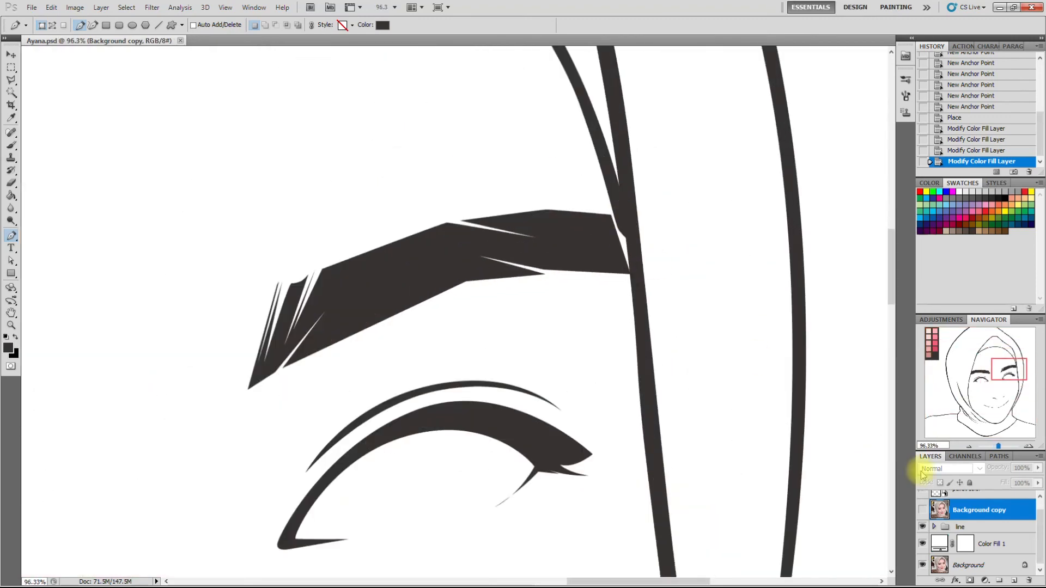
click(922, 511)
click(922, 511)
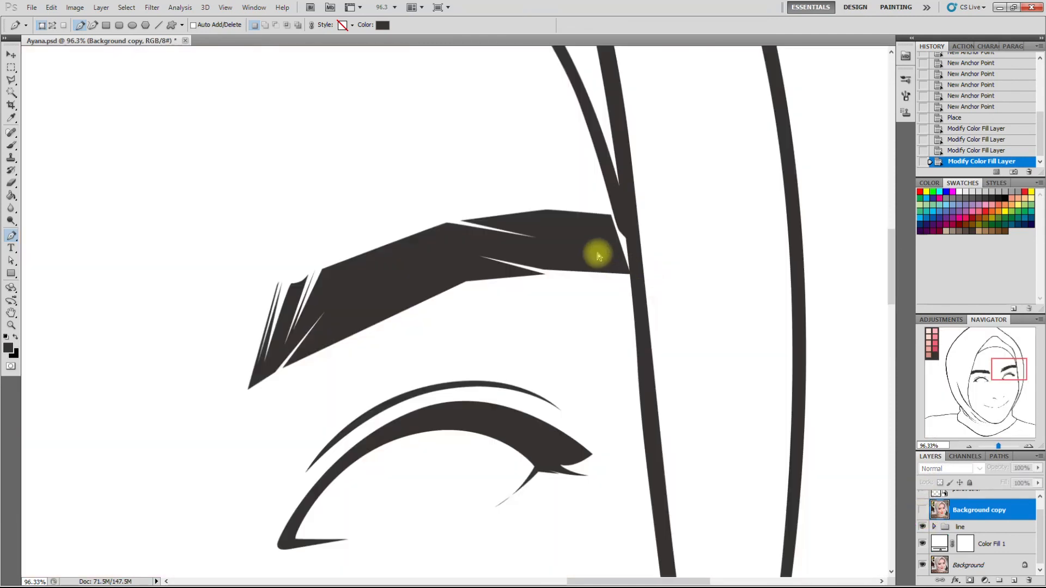
ctrl+alt+right_click(575, 250)
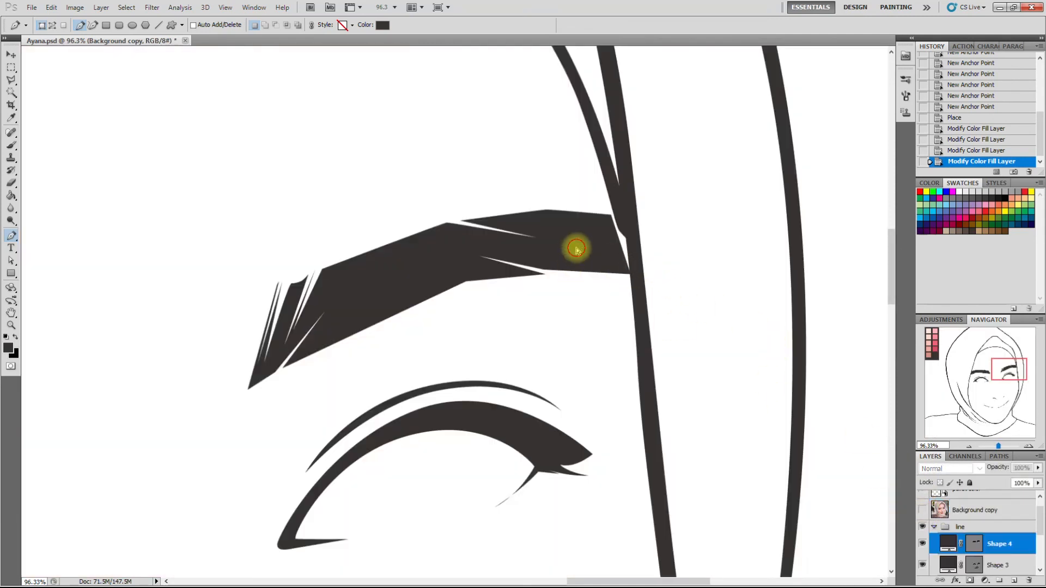
drag(636, 220, 638, 221)
scroll(721, 260, down, 4)
click(948, 512)
scroll(647, 304, down, 5)
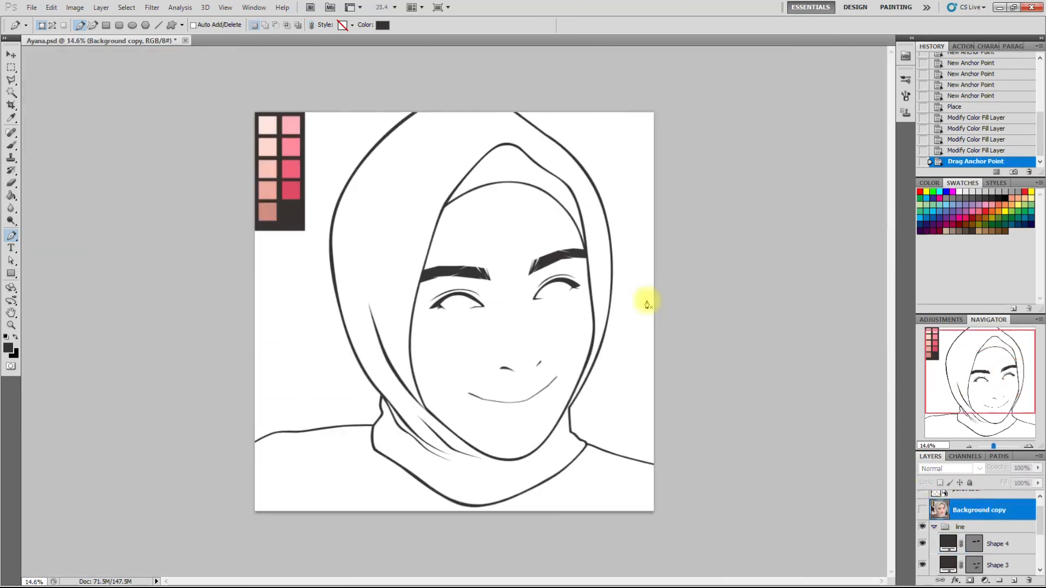
scroll(646, 303, down, 2)
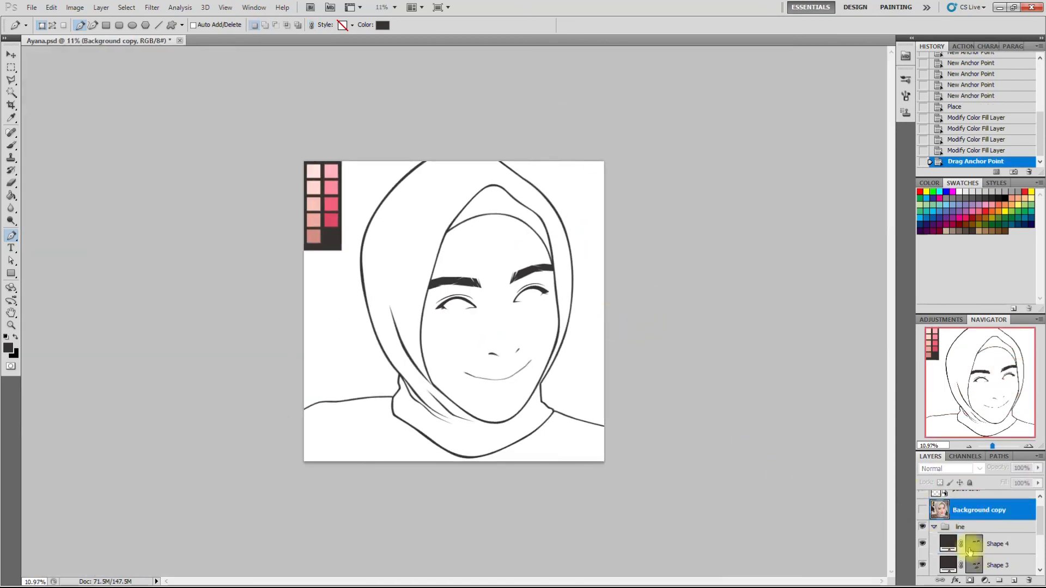